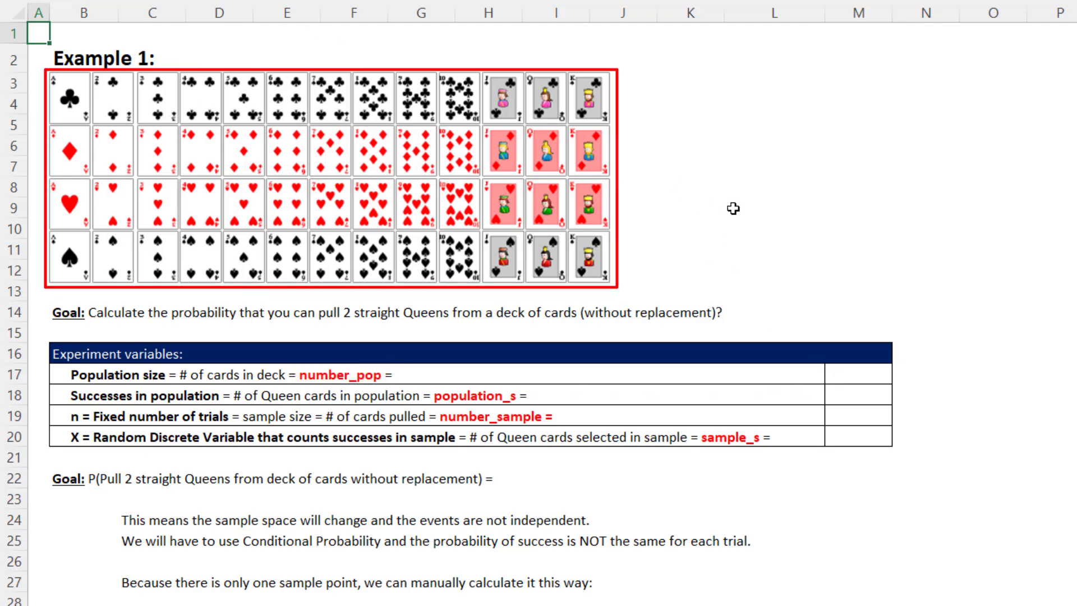
Fill in Example 1's experiment variables: population size 52, successes in population 4, number of trials 2, and successes in sample 2
{"action": "left_click", "coordinate": [876, 374]}
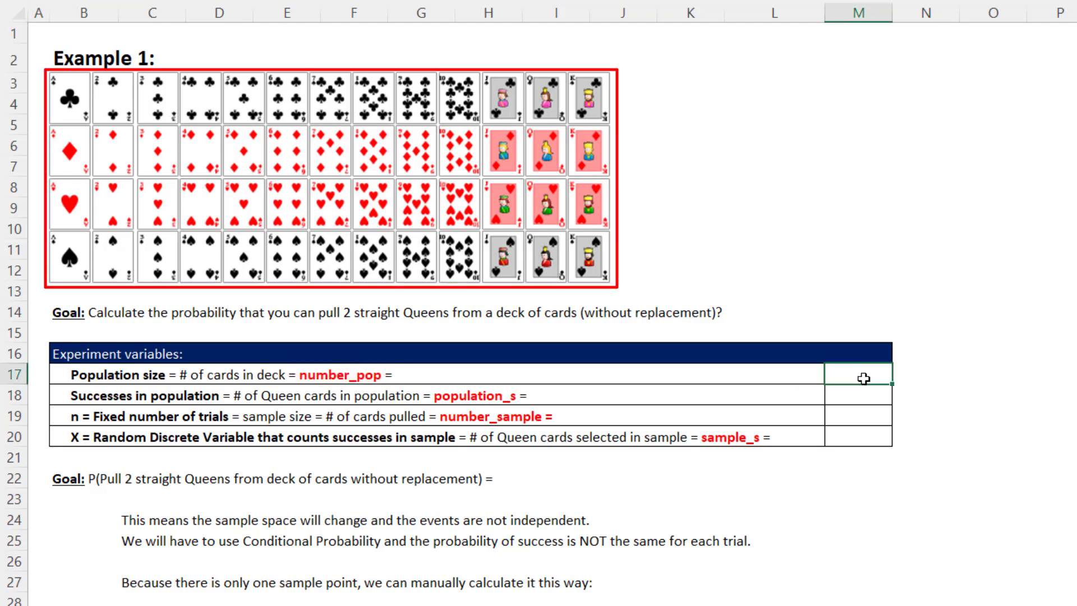
{"action": "type", "text": "52"}
{"action": "key", "text": "Return"}
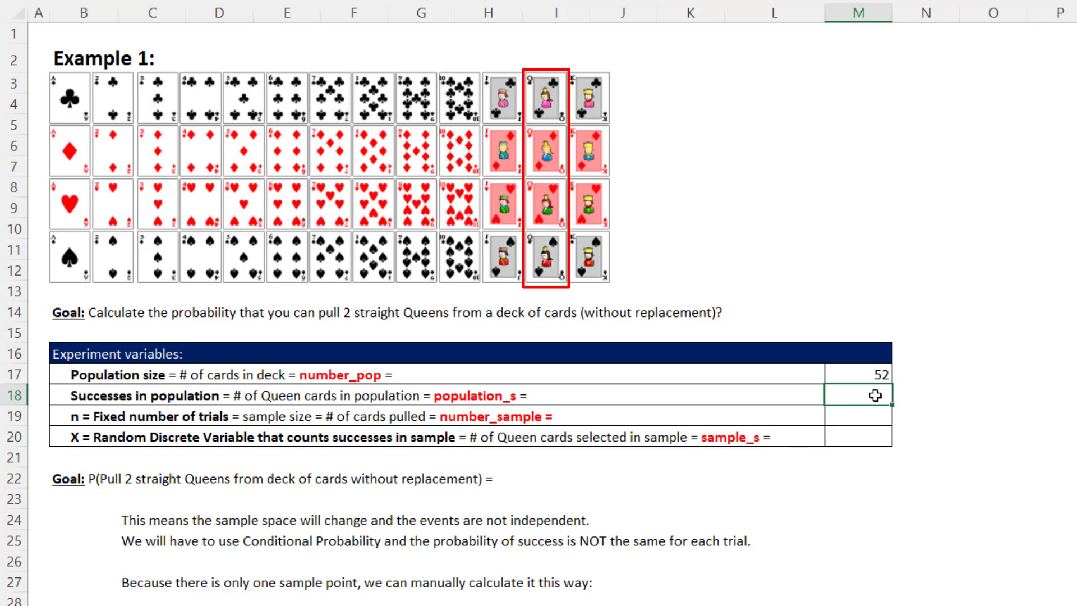
{"action": "key", "text": "Return"}
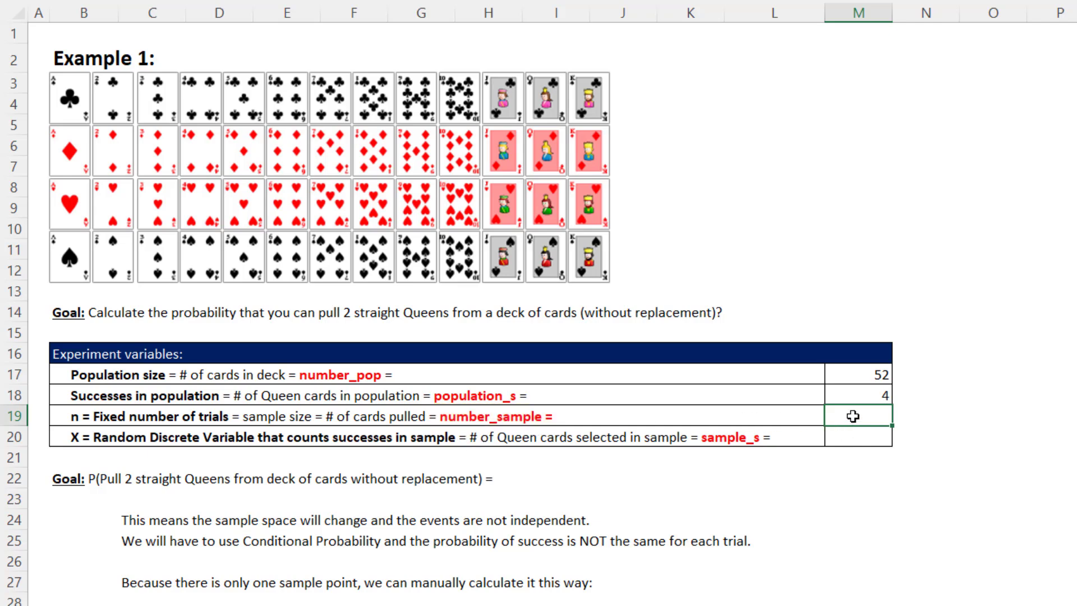
{"action": "key", "text": "Return"}
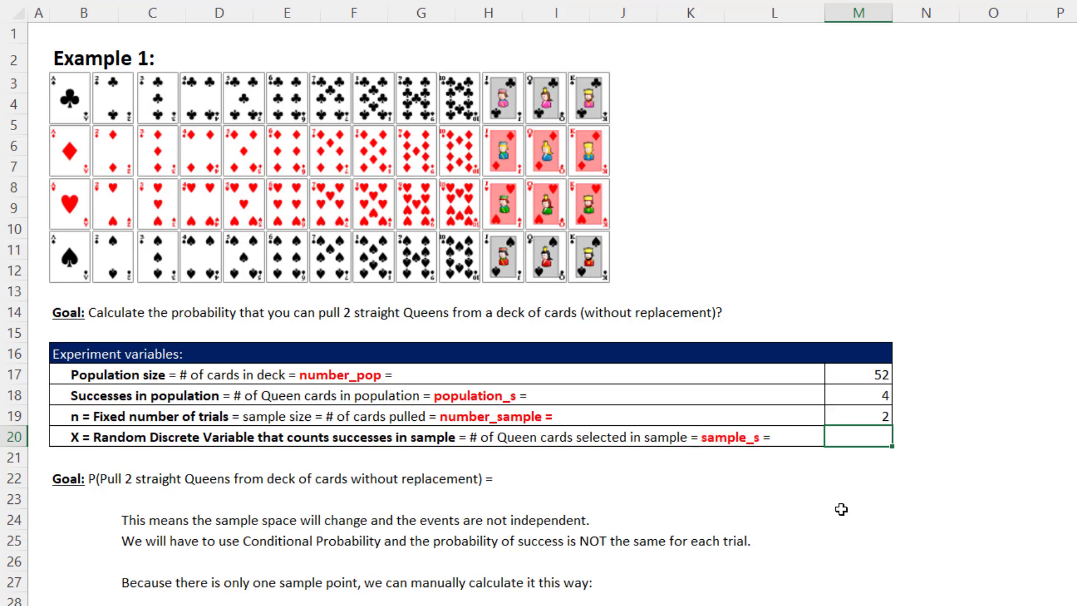
{"action": "key", "text": "Return"}
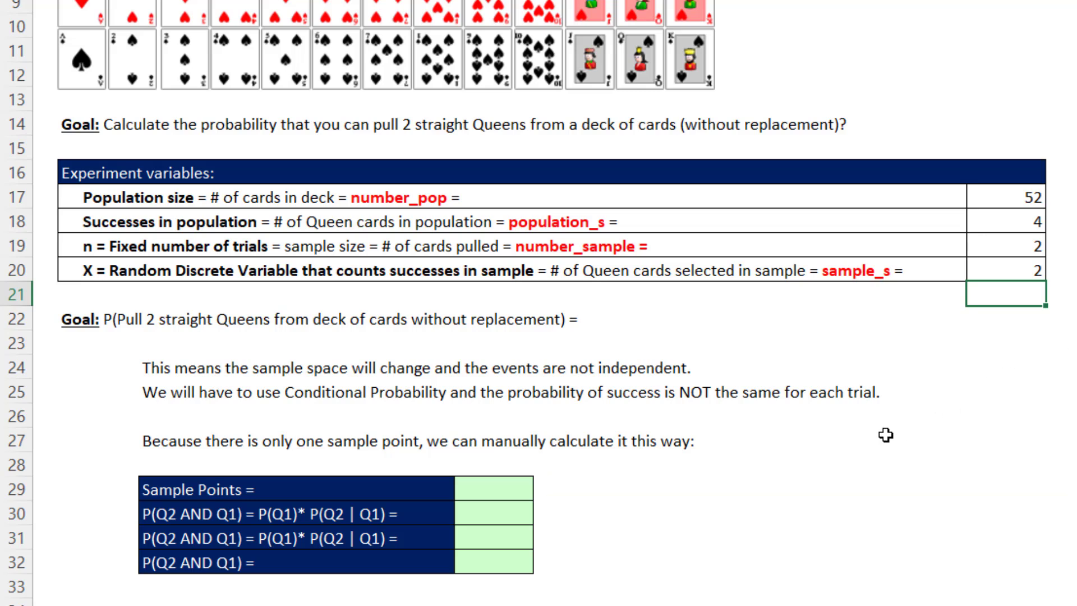
Calculate the number of sample points in row 29 with the formula =COMBIN(M19,M20)
{"action": "left_click", "coordinate": [517, 486]}
{"action": "type", "text": "=com"}
{"action": "key", "text": "Tab"}
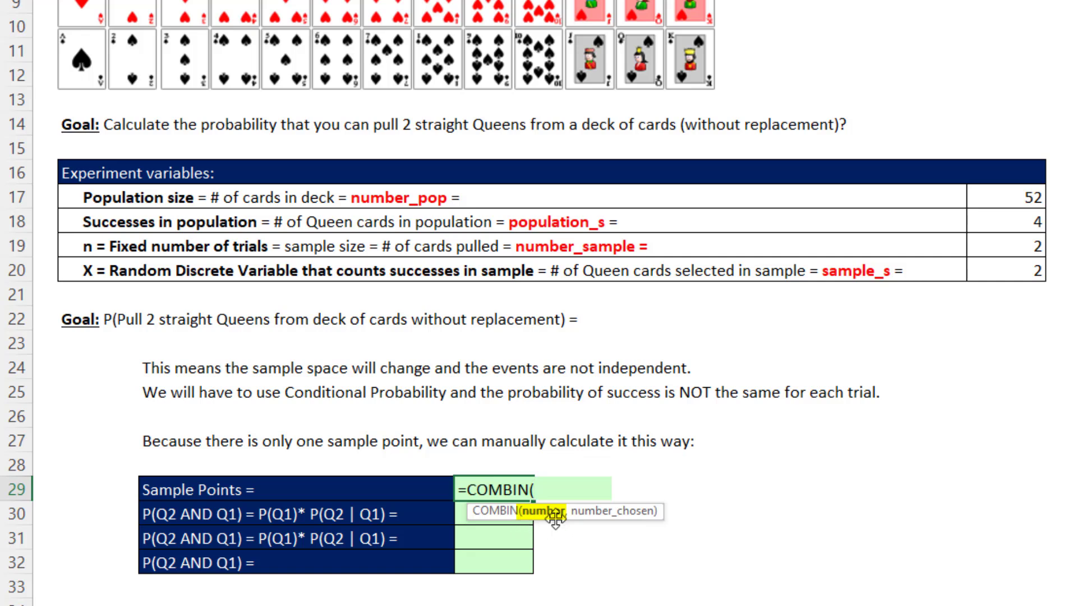
{"action": "left_click", "coordinate": [1023, 249]}
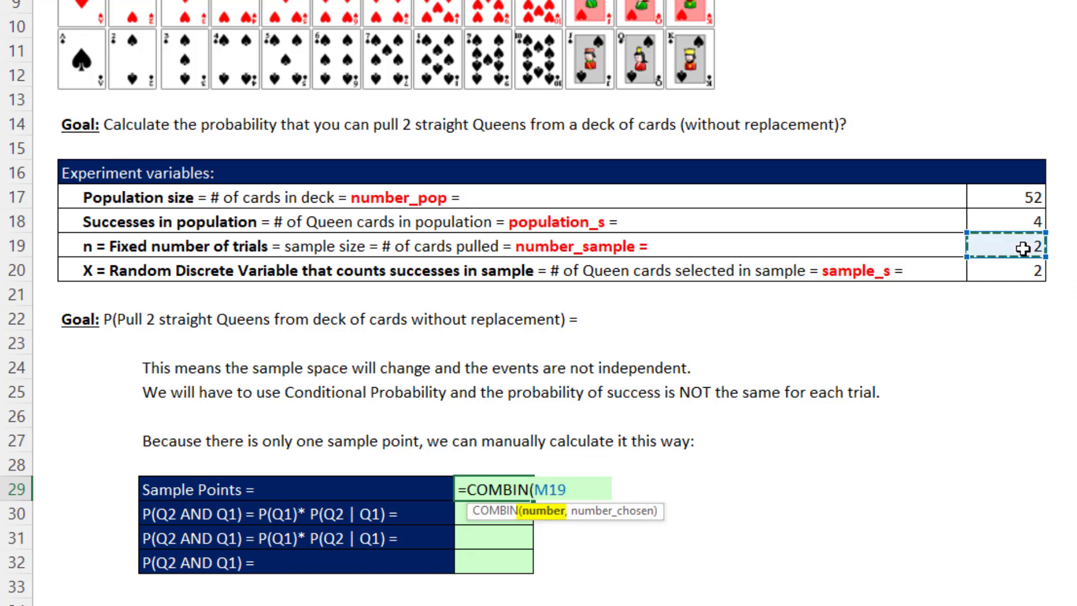
{"action": "type", "text": ","}
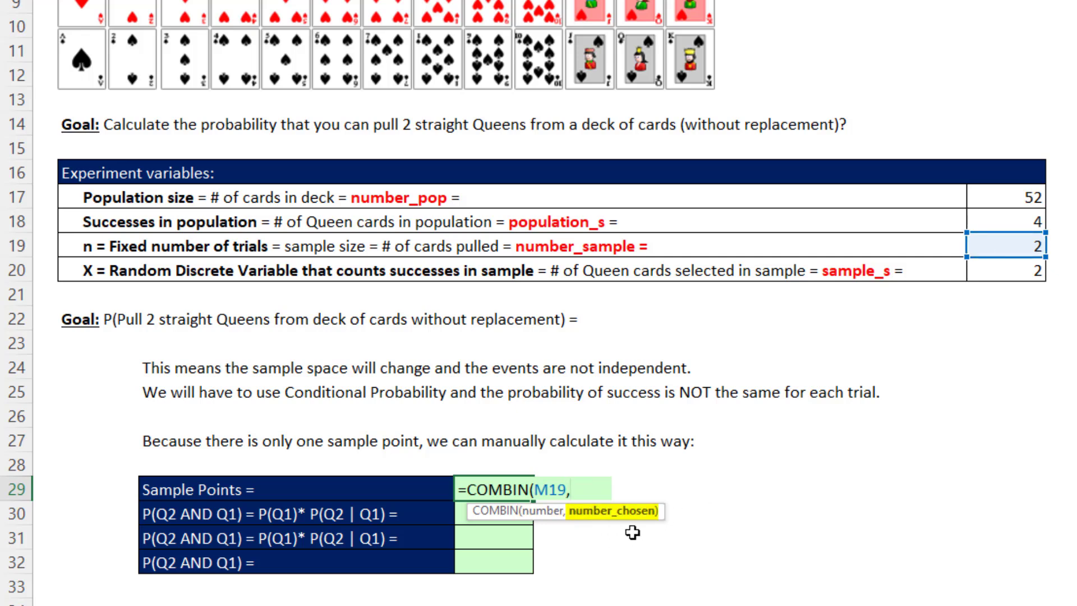
{"action": "left_click", "coordinate": [1015, 269]}
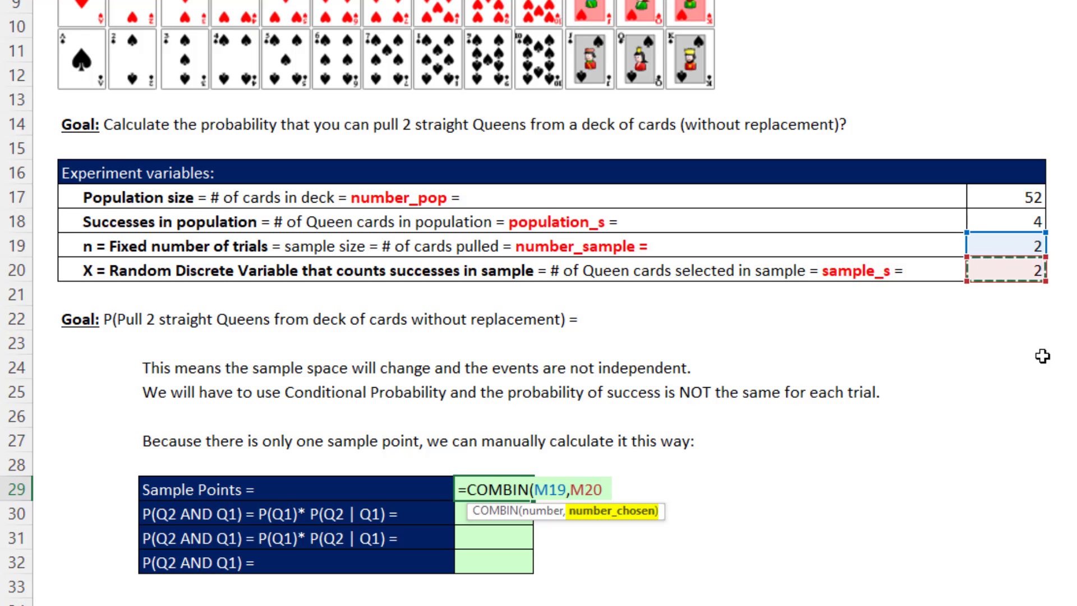
{"action": "type", "text": ")"}
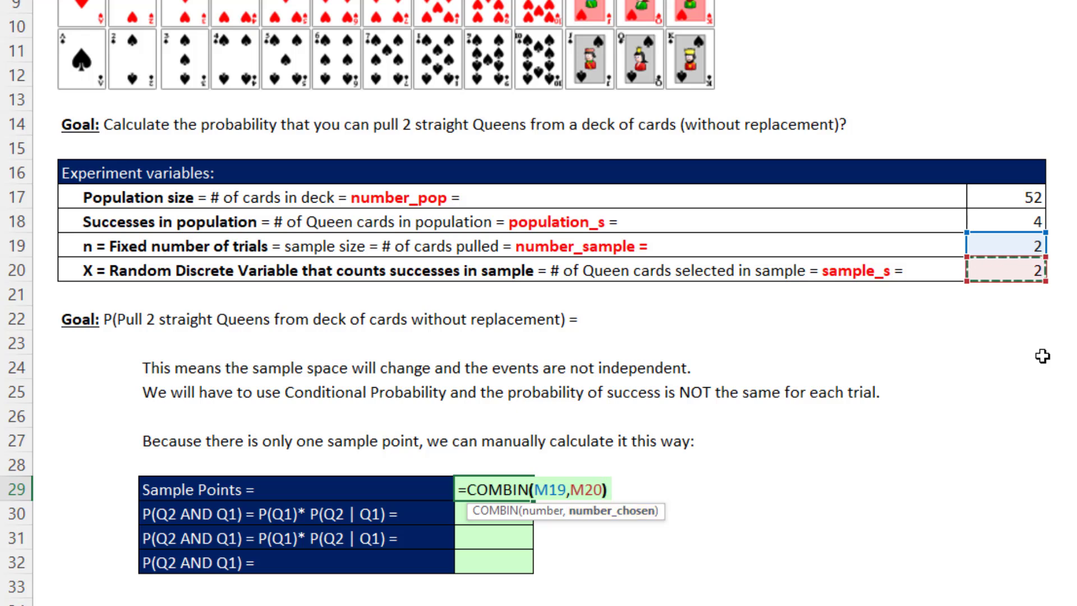
{"action": "key", "text": "Return"}
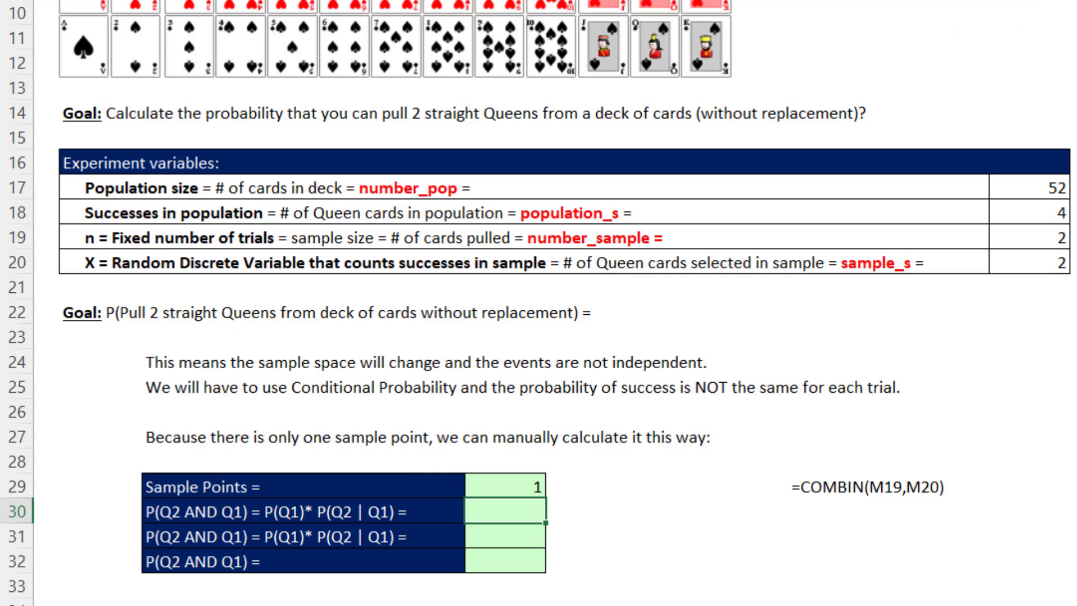
Calculate P(Q2 AND Q1) with =4/52*(4-1)/(52-1) in row 30 and =M18/M17*(M18-1)/(M17-1) in row 31
{"action": "type", "text": "=4/52*(4-1)"}
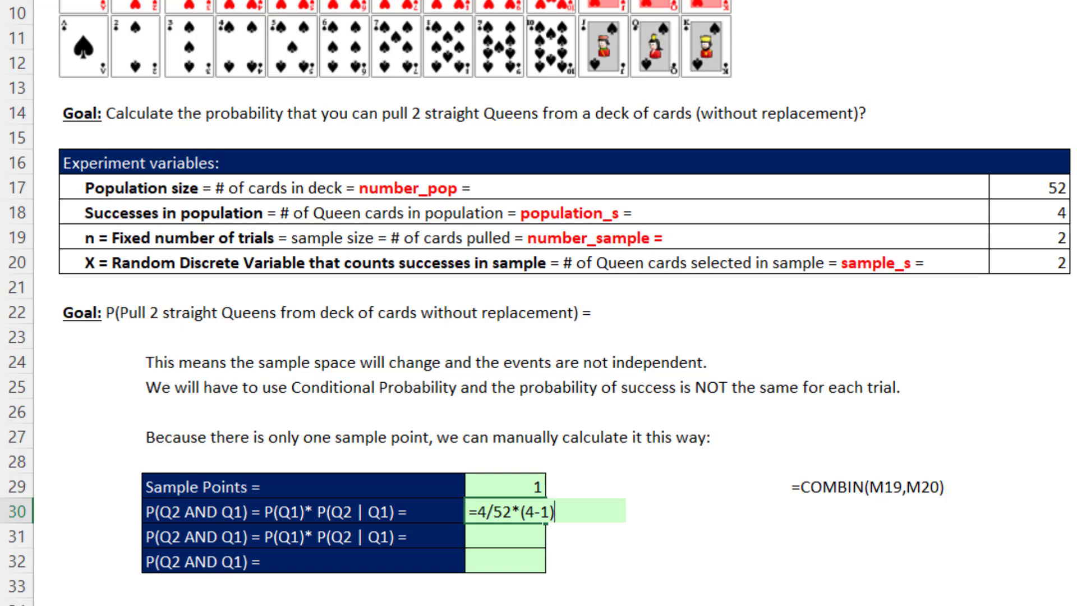
{"action": "type", "text": "/(52-1)"}
{"action": "key", "text": "Return"}
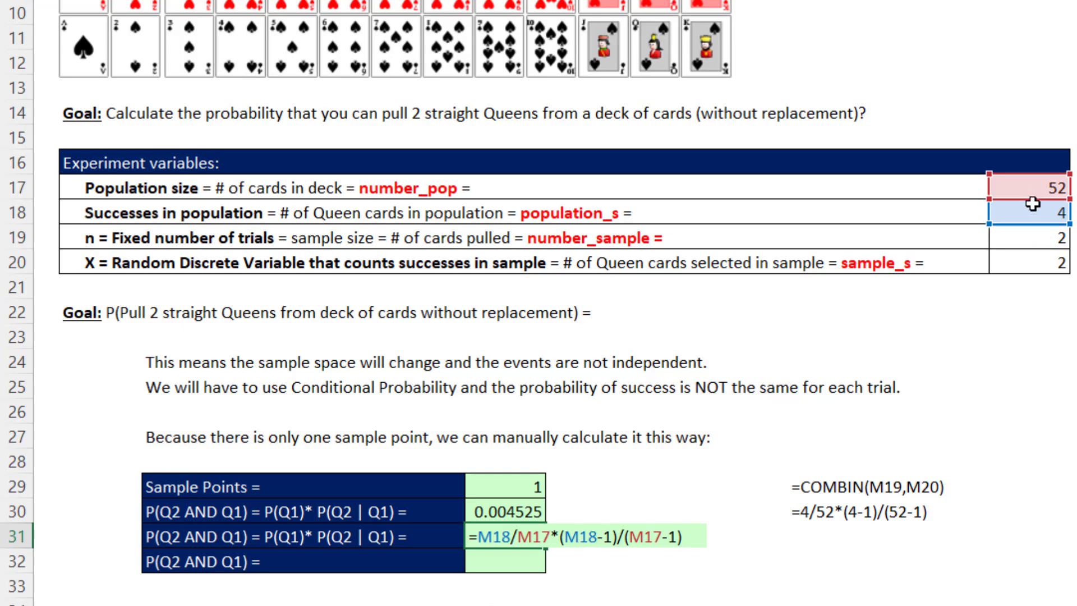
{"action": "key", "text": "Return"}
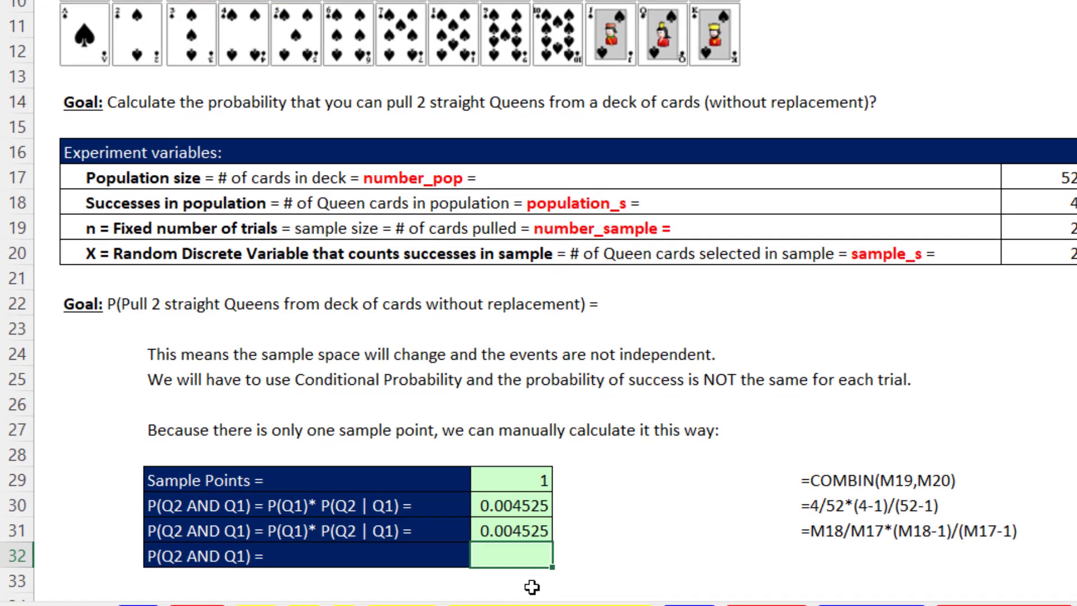
Begin a HYPGEOM.DIST formula in the P(Q2 AND Q1) result cell of row 32
{"action": "type", "text": "=hy"}
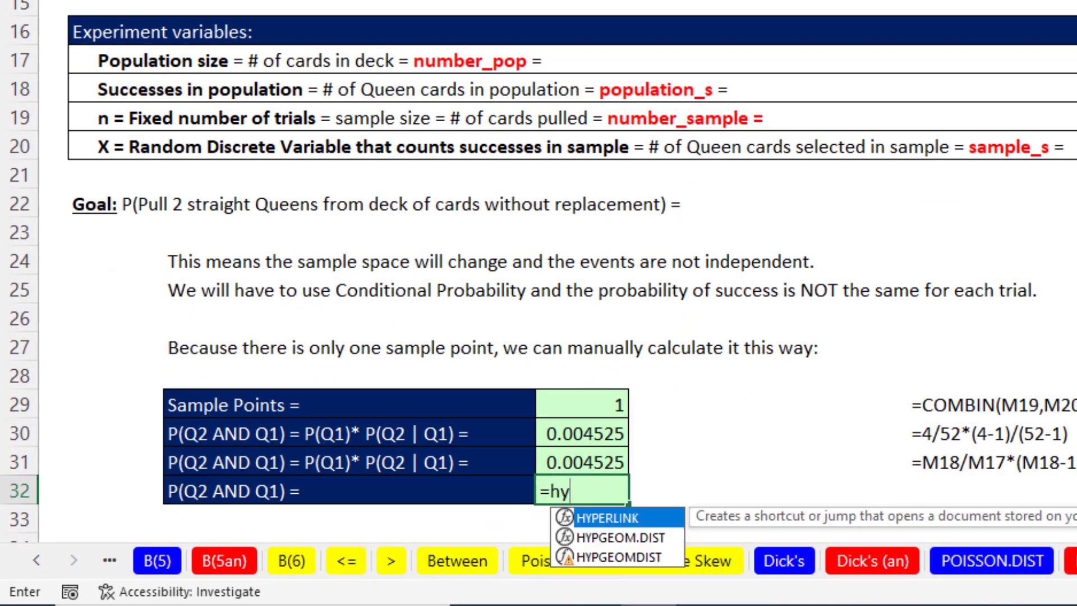
{"action": "key", "text": "Down"}
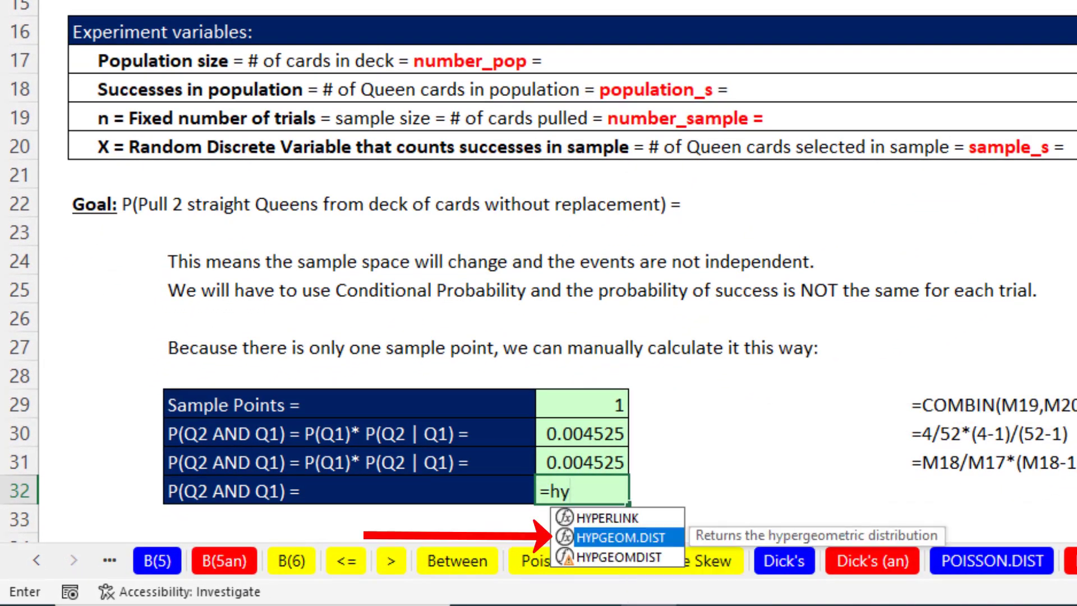
{"action": "key", "text": "Down"}
{"action": "key", "text": "Up"}
{"action": "key", "text": "Down"}
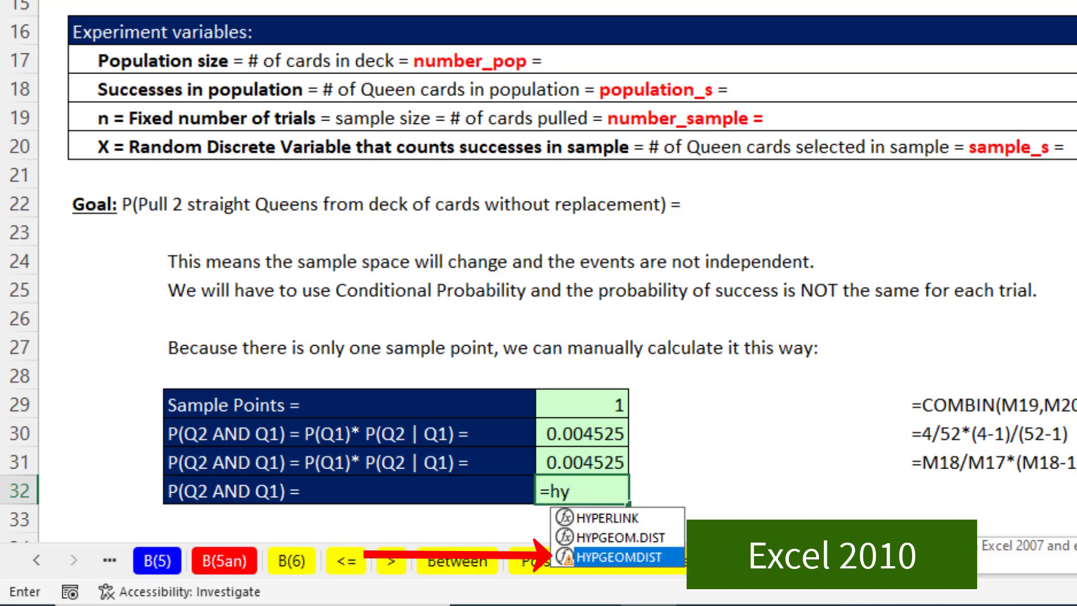
{"action": "key", "text": "Up"}
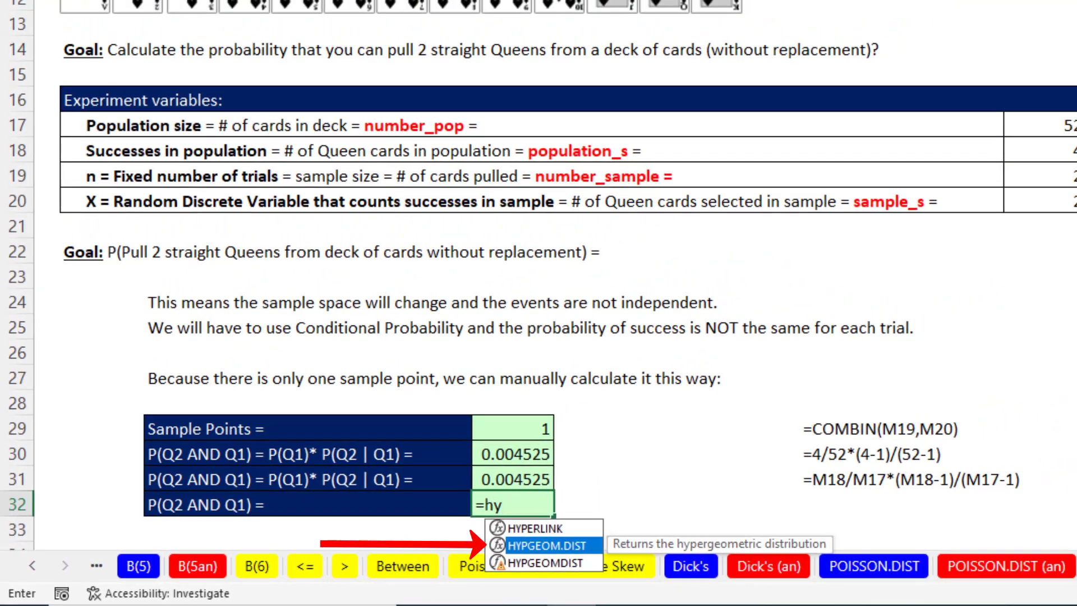
{"action": "key", "text": "Tab"}
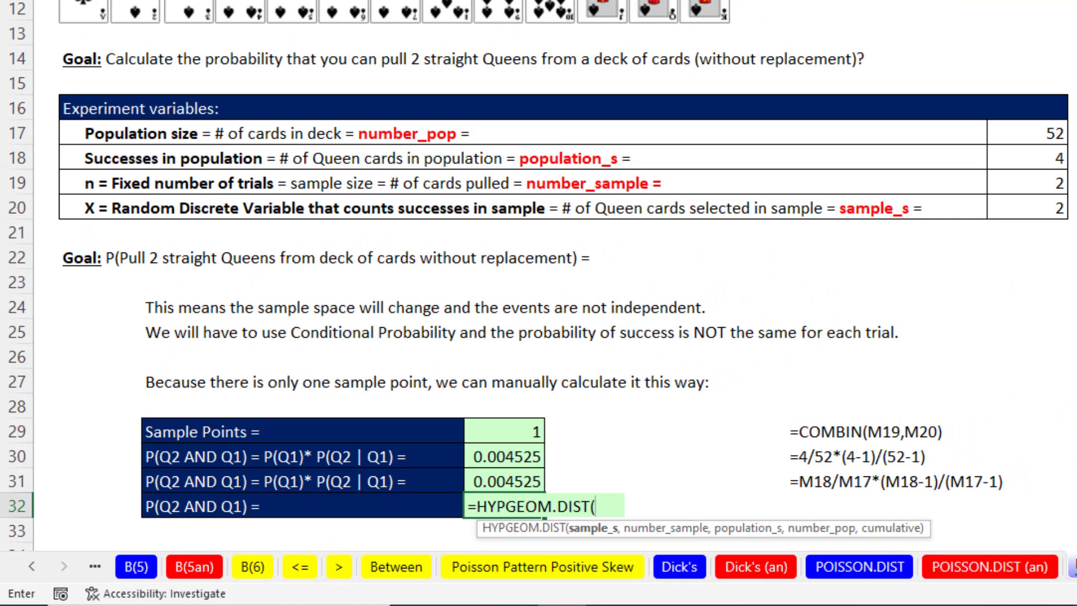
{"action": "mouse_move", "coordinate": [652, 547]}
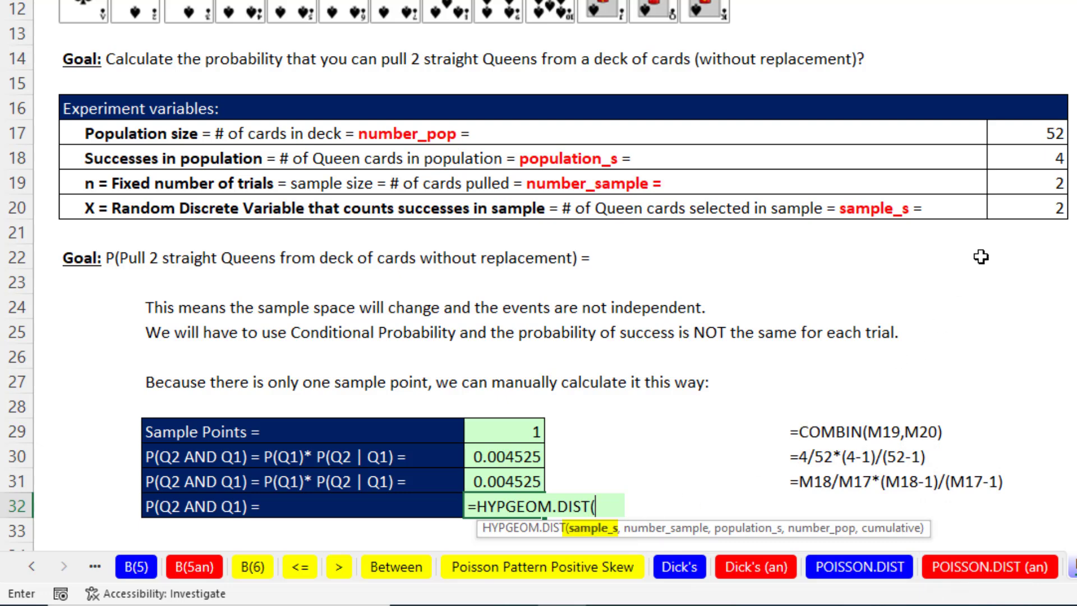
Supply the HYPGEOM.DIST arguments: M20 for sample_s, M19 for number_sample, M18 for population_s, and M17 for number_pop
{"action": "left_click", "coordinate": [1009, 209]}
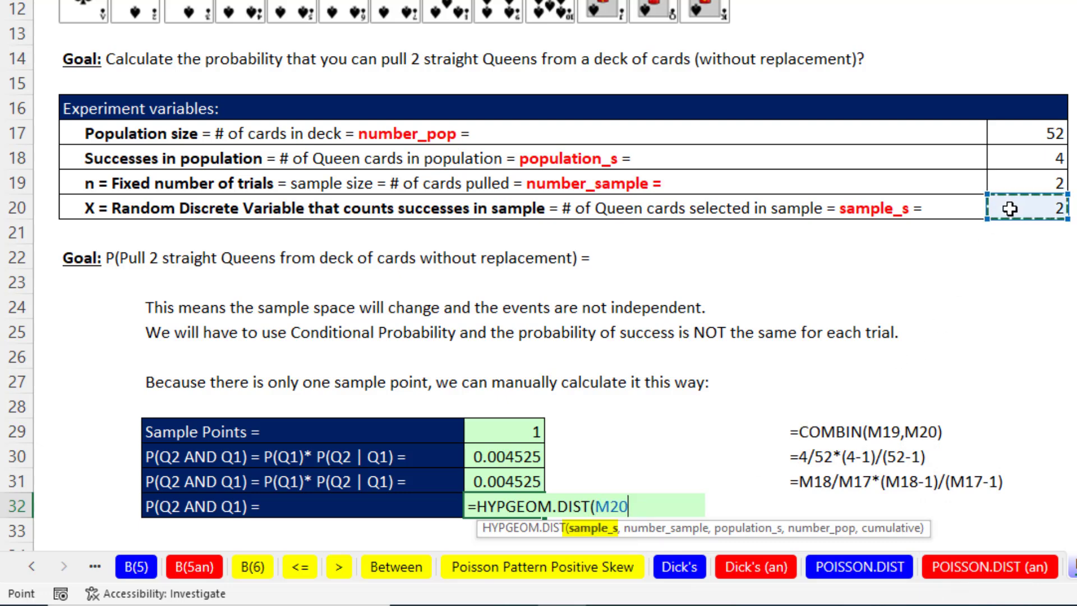
{"action": "type", "text": ","}
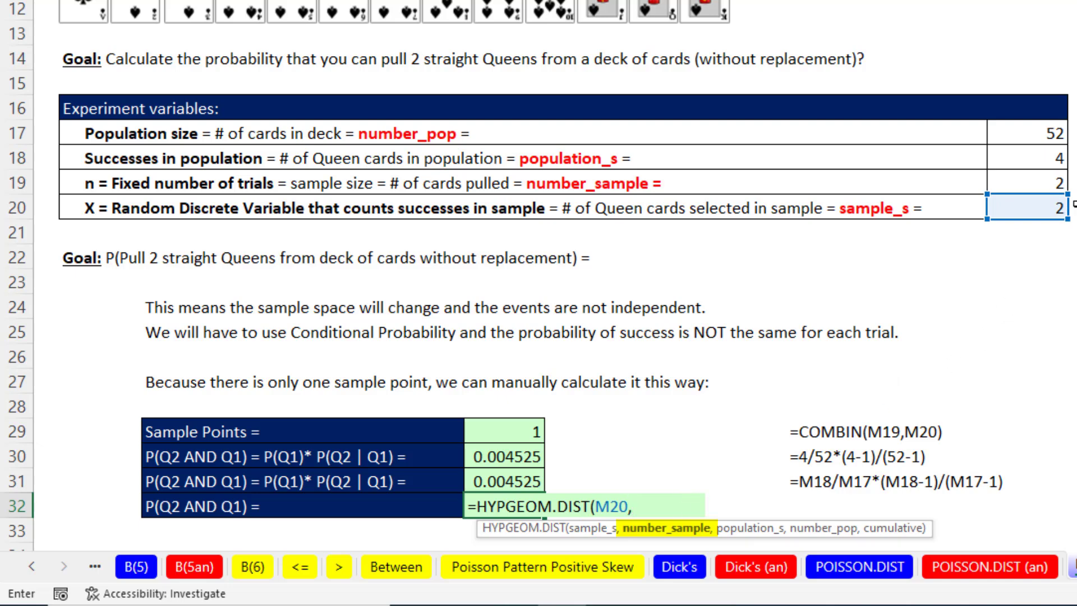
{"action": "left_click", "coordinate": [1047, 185]}
{"action": "type", "text": ","}
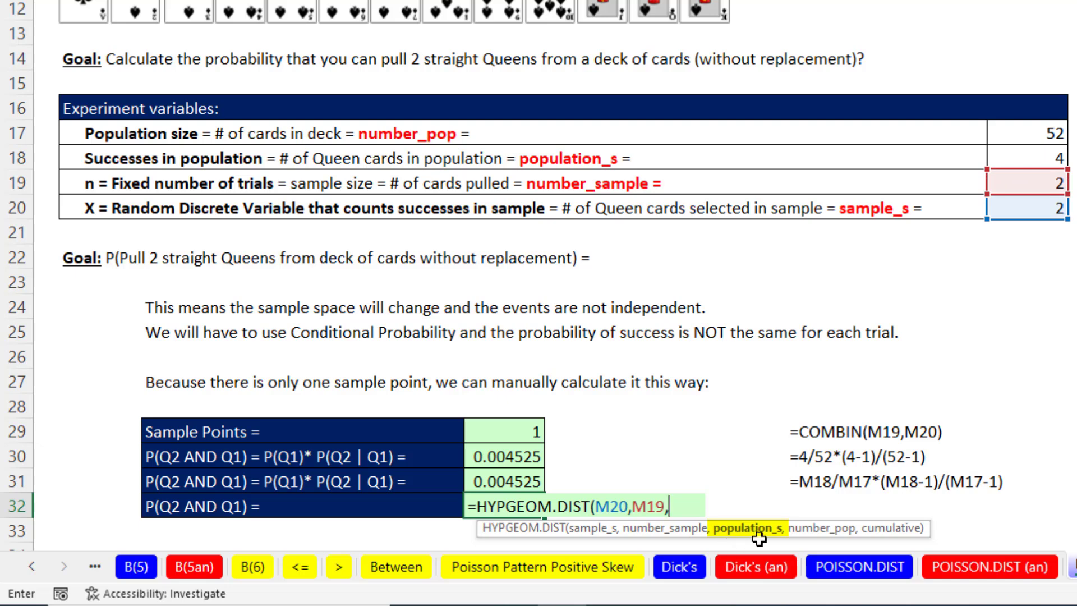
{"action": "left_click", "coordinate": [1029, 158]}
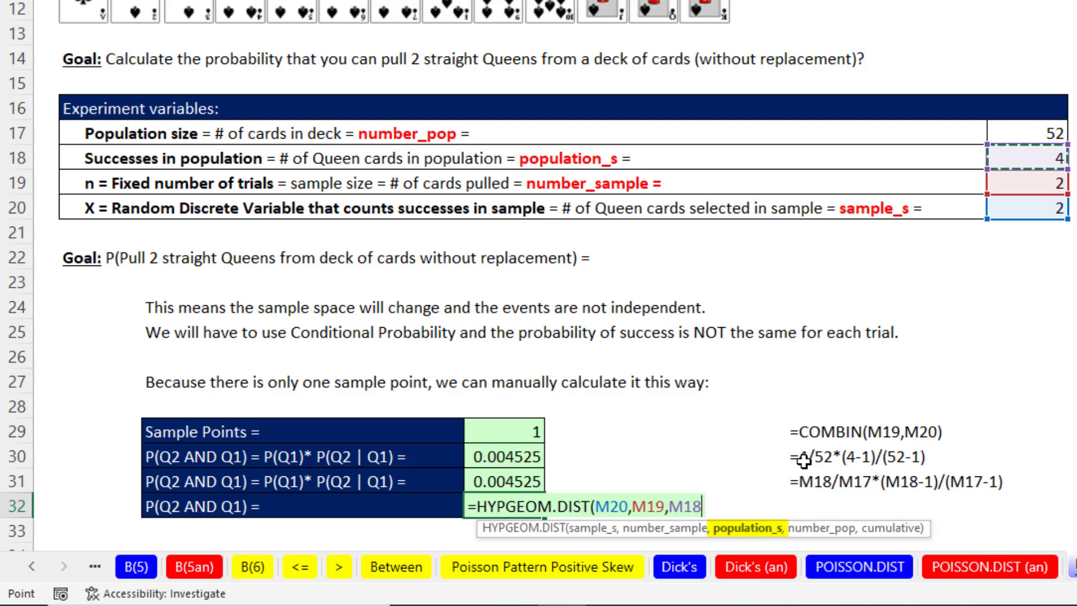
{"action": "type", "text": ","}
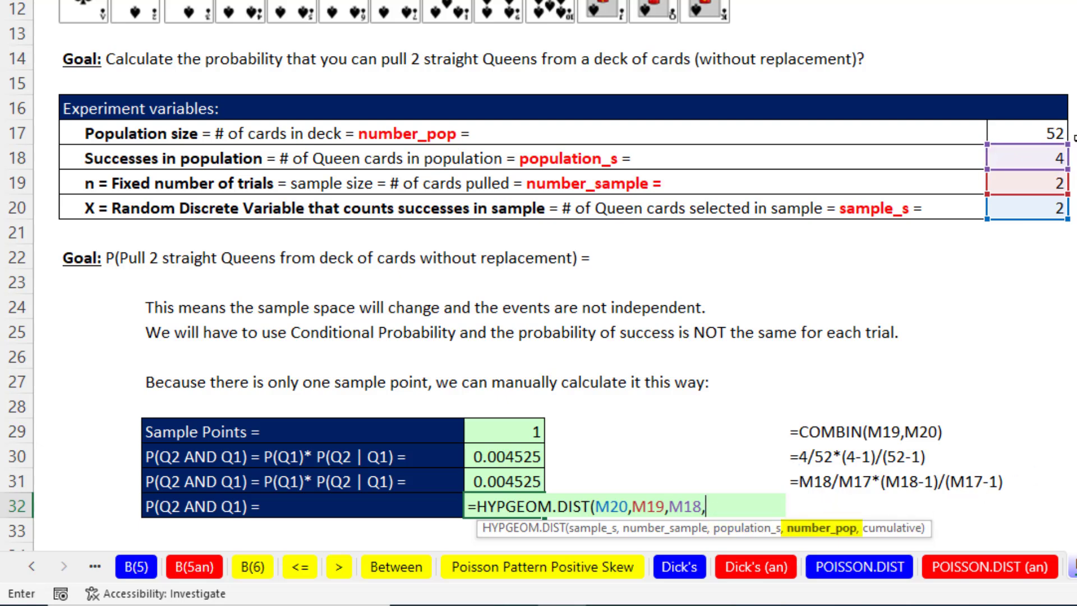
{"action": "left_click", "coordinate": [1034, 135]}
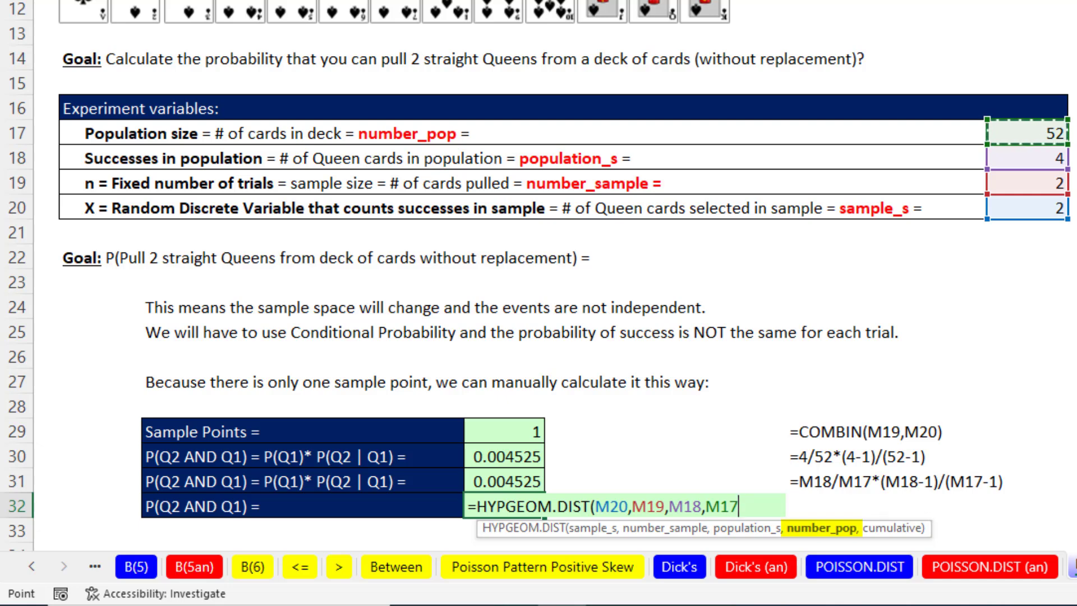
{"action": "type", "text": ","}
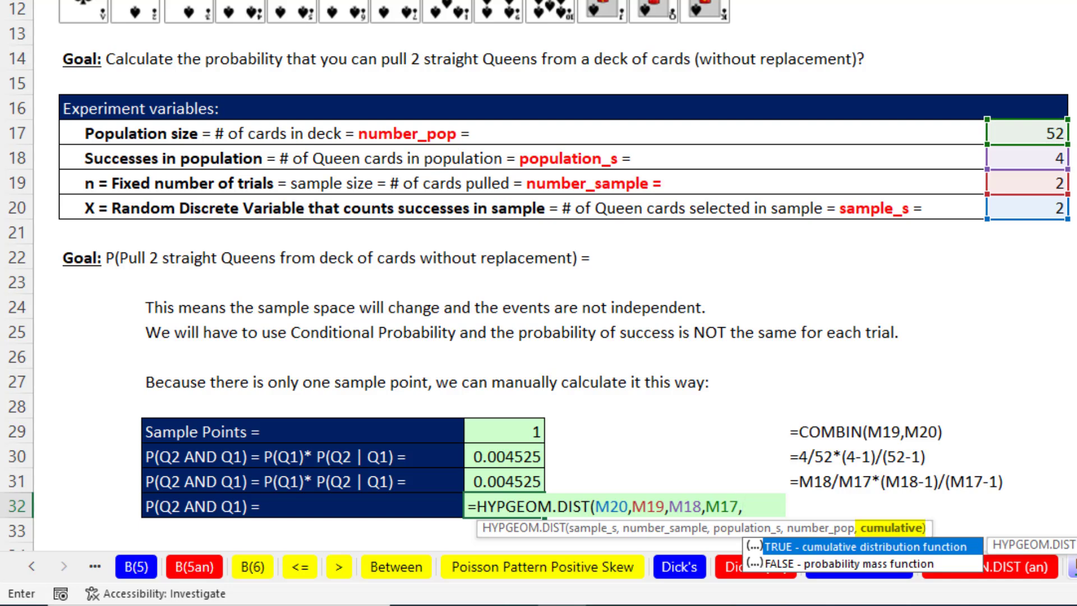
Set the cumulative argument to 0 for an exact probability and complete the HYPGEOM.DIST formula
{"action": "key", "text": "Down"}
{"action": "key", "text": "Up"}
{"action": "key", "text": "Down"}
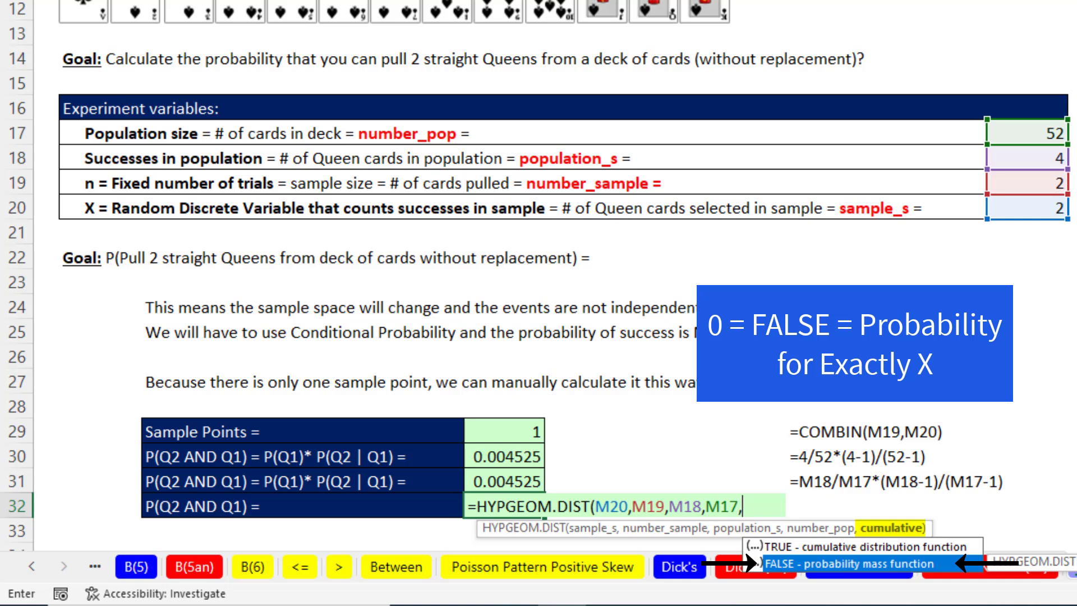
{"action": "key", "text": "Up"}
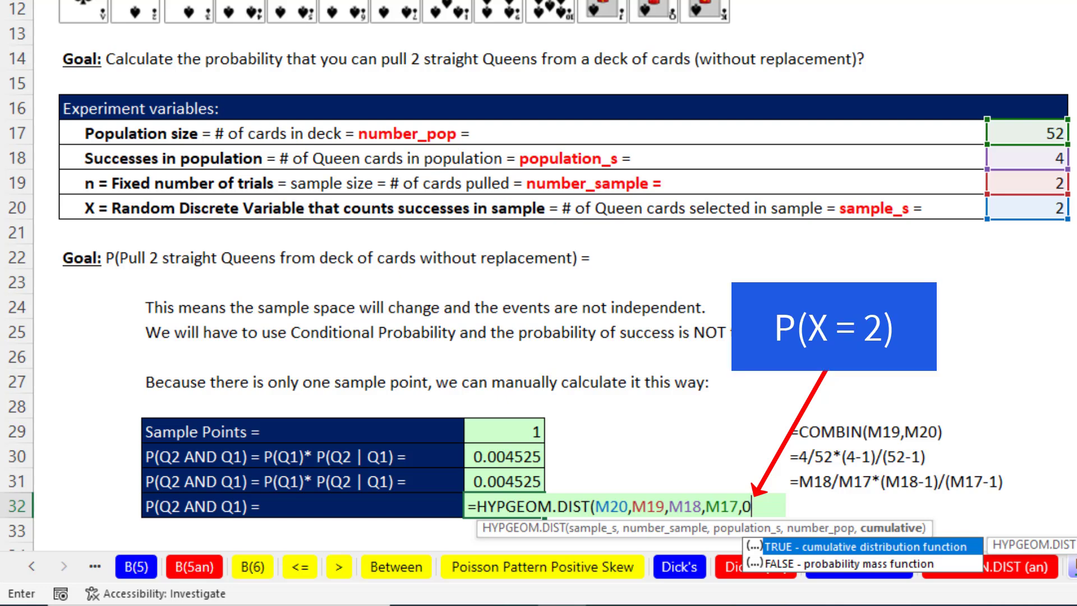
{"action": "type", "text": ")"}
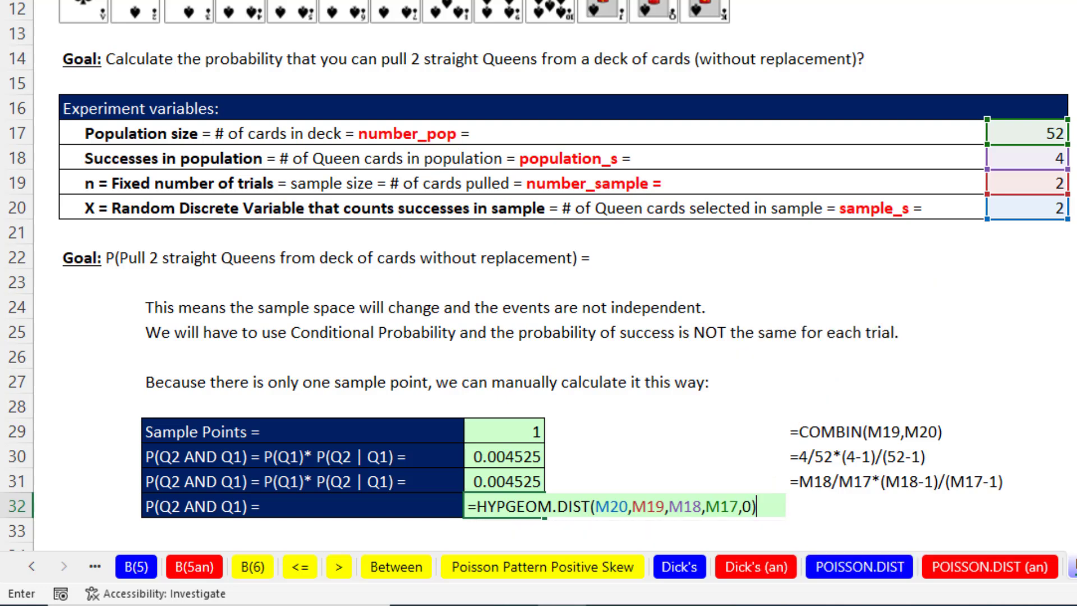
{"action": "key", "text": "Return"}
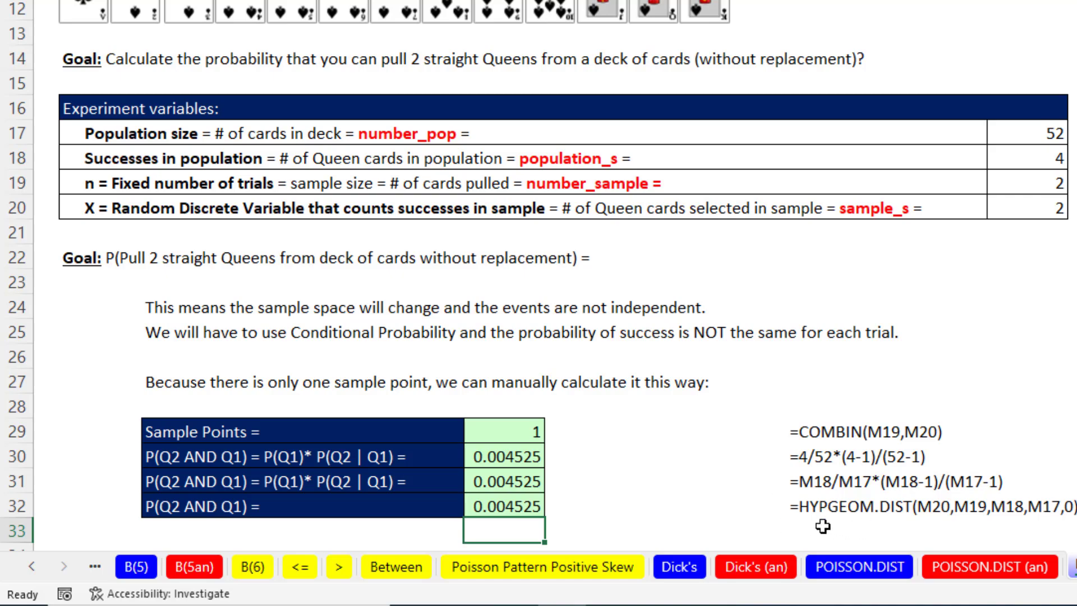
Fill in Example 2's experiment variables: population size 52, successes in population 12, number of trials 5, and successes in sample 2
{"action": "scroll", "coordinate": [823, 526], "scroll_direction": "down", "scroll_amount": 6}
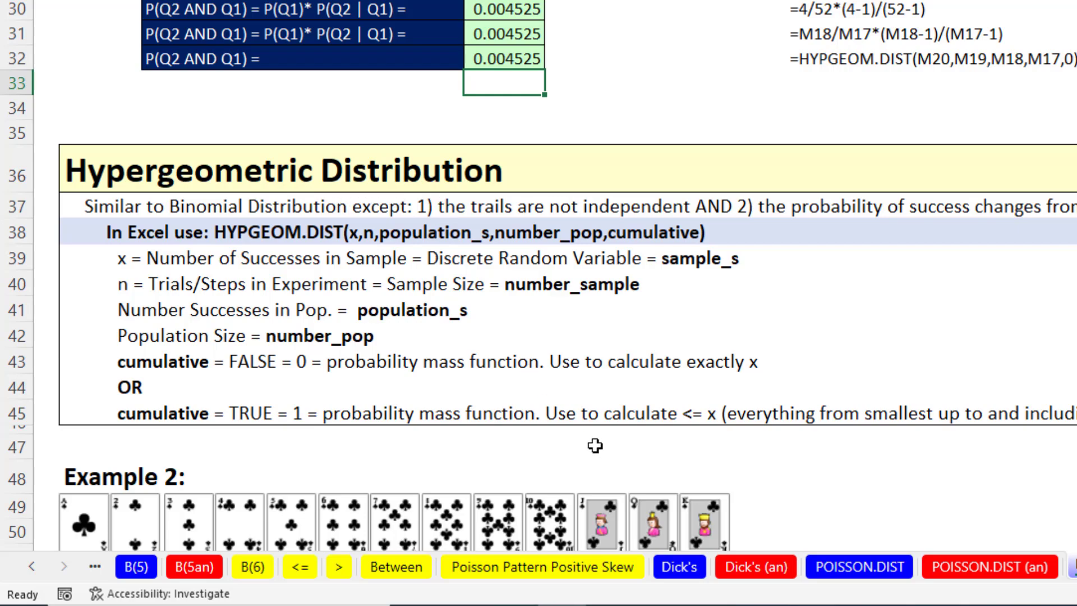
{"action": "scroll", "coordinate": [598, 449], "scroll_direction": "down", "scroll_amount": 2}
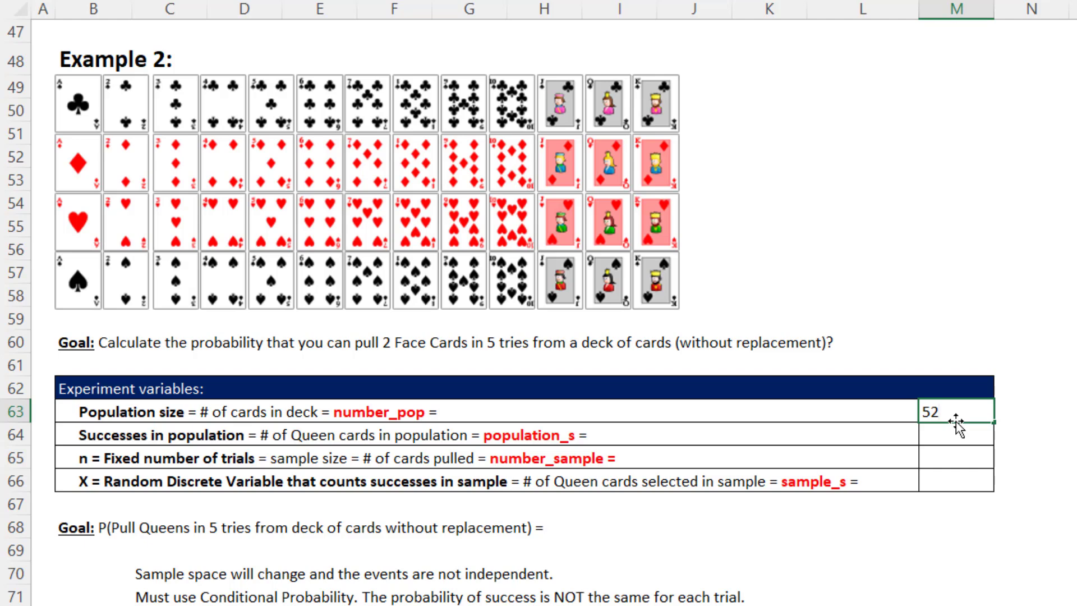
{"action": "key", "text": "Return"}
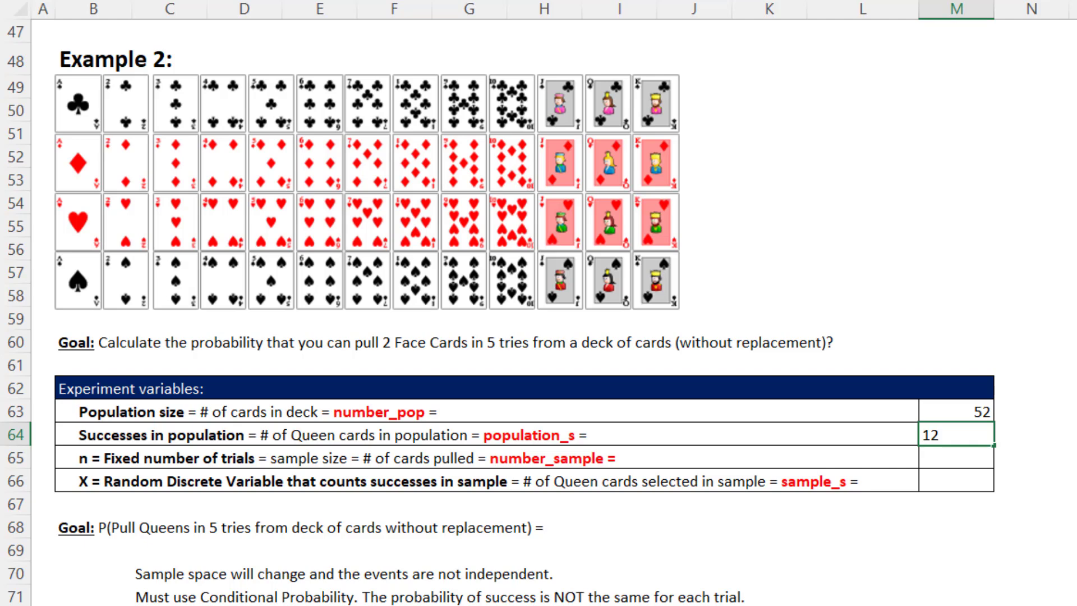
{"action": "key", "text": "Return"}
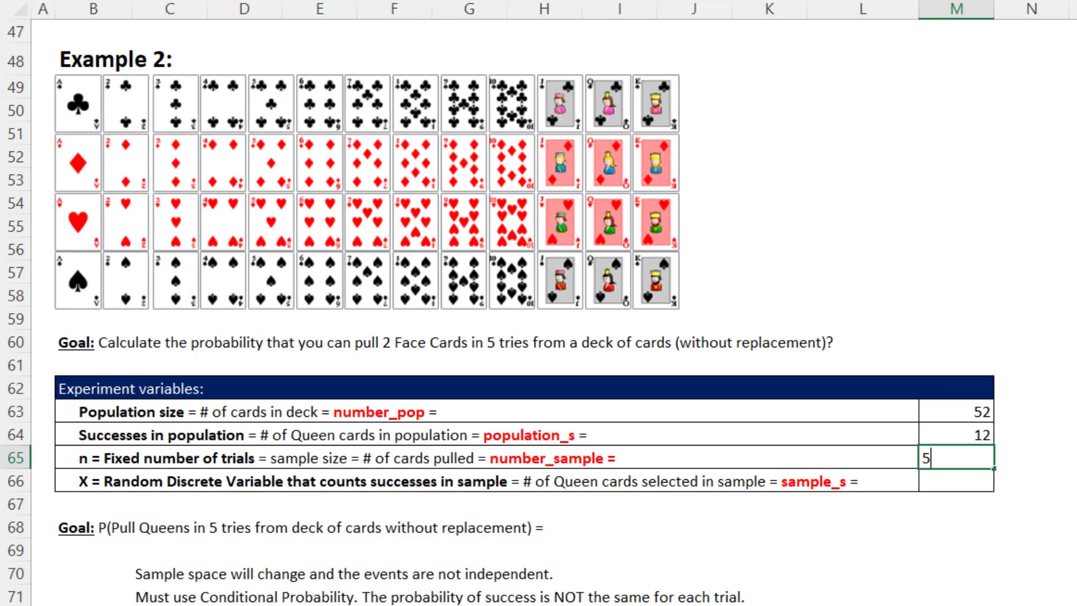
{"action": "key", "text": "Return"}
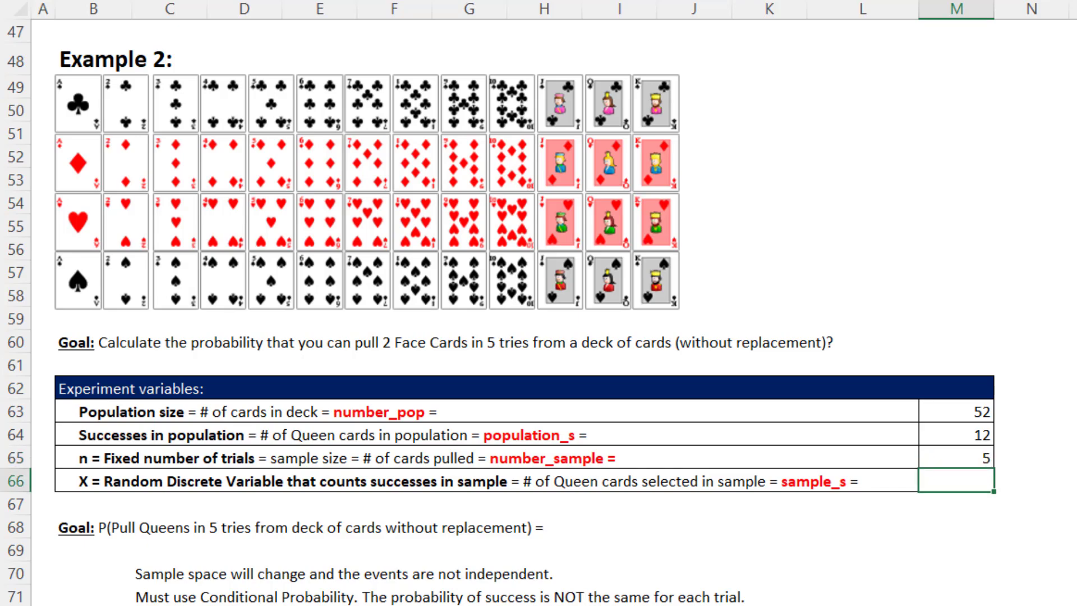
{"action": "type", "text": "2"}
{"action": "key", "text": "Return"}
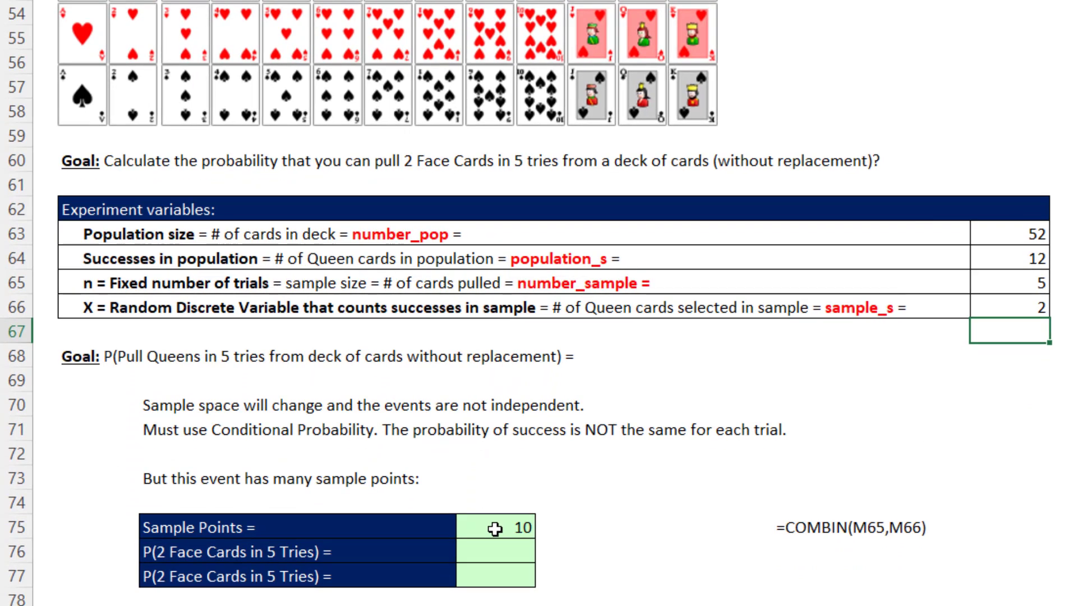
Examine the formulas behind Example 2's Sample Points count and the probability of sample point 1
{"action": "double_click", "coordinate": [494, 528]}
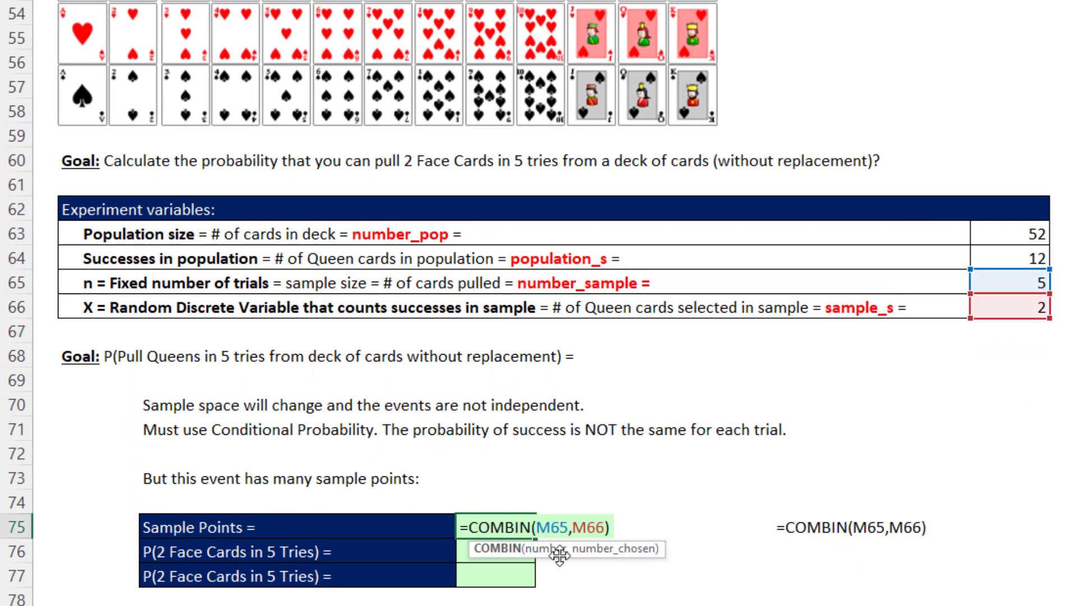
{"action": "key", "text": "Escape"}
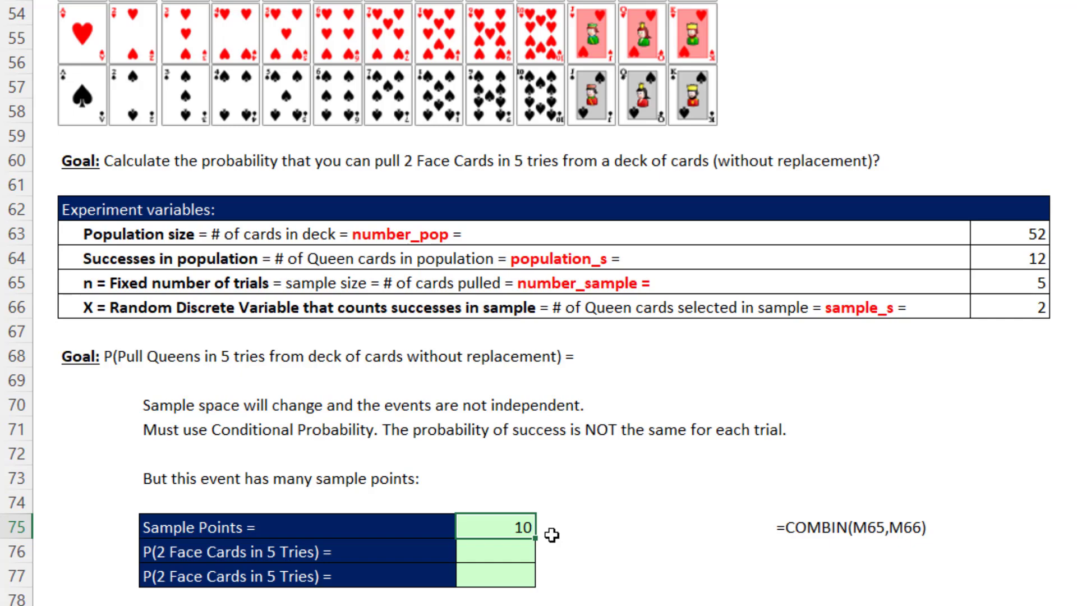
{"action": "scroll", "coordinate": [551, 534], "scroll_direction": "down", "scroll_amount": 5}
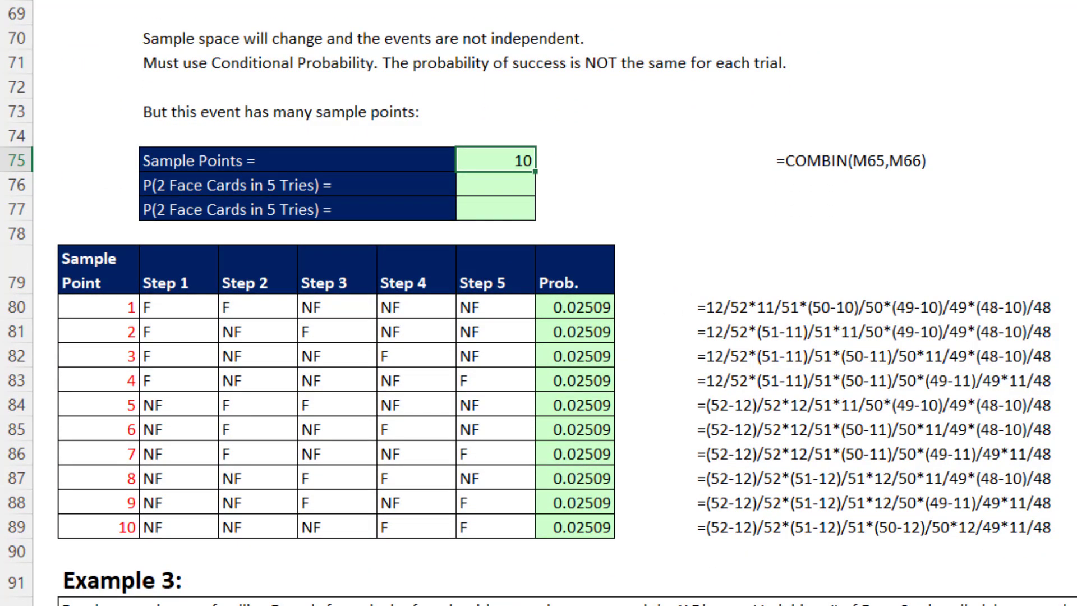
{"action": "double_click", "coordinate": [586, 309]}
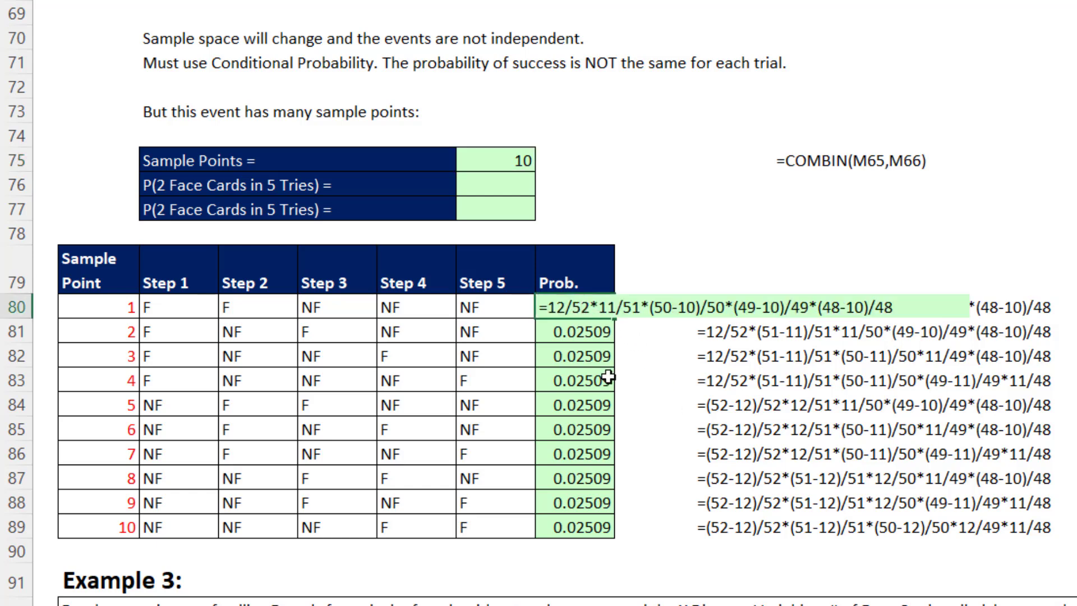
{"action": "key", "text": "Escape"}
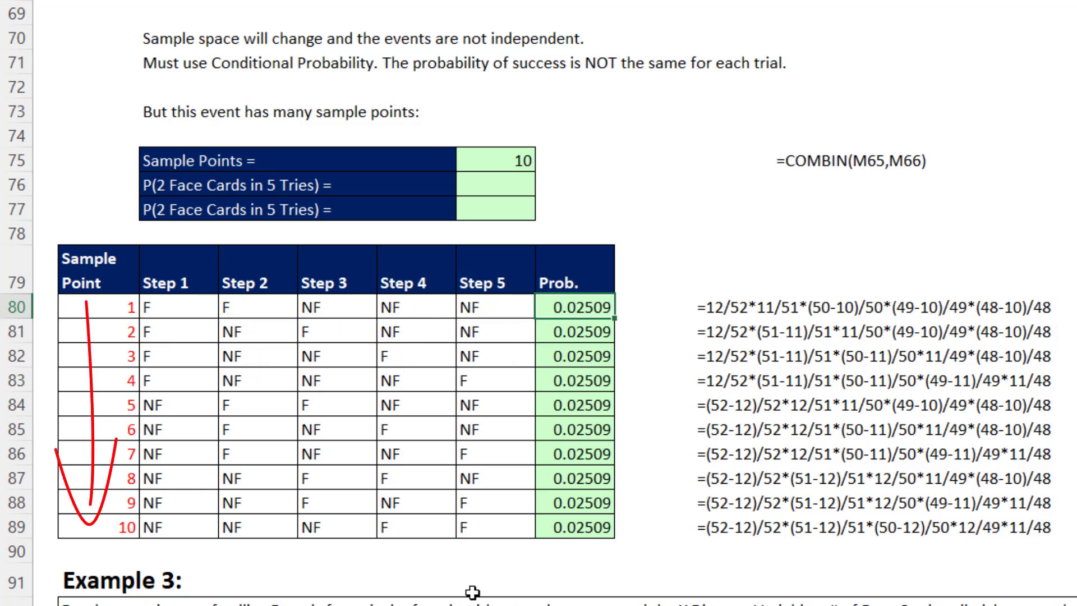
Calculate P(2 Face Cards in 5 Tries) in G76 by summing the sample point probabilities with =SUM(H80:H89)
{"action": "left_click", "coordinate": [504, 183]}
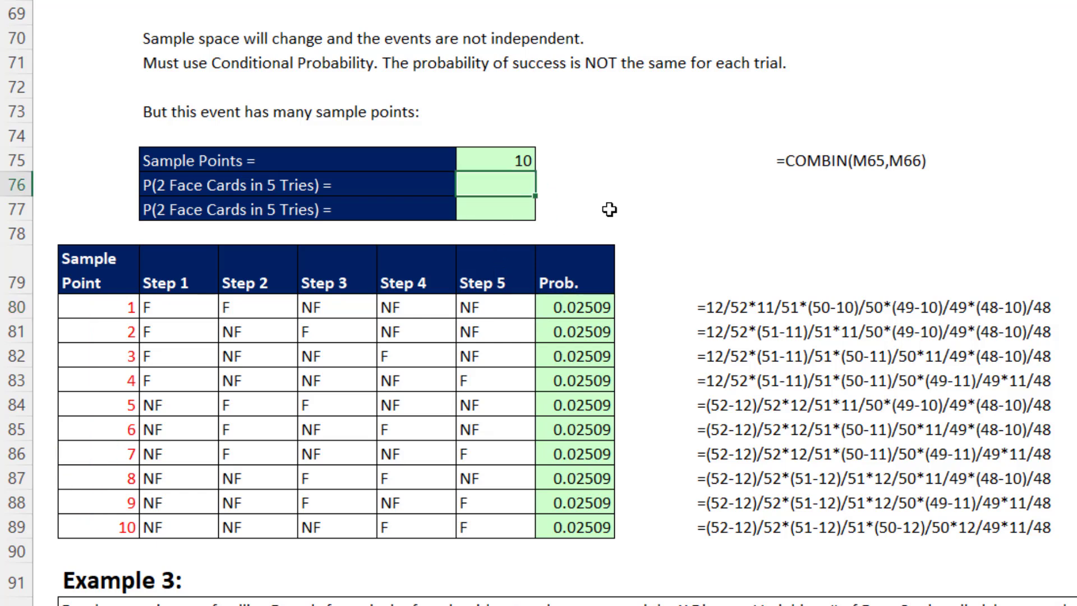
{"action": "key", "text": "alt+equal"}
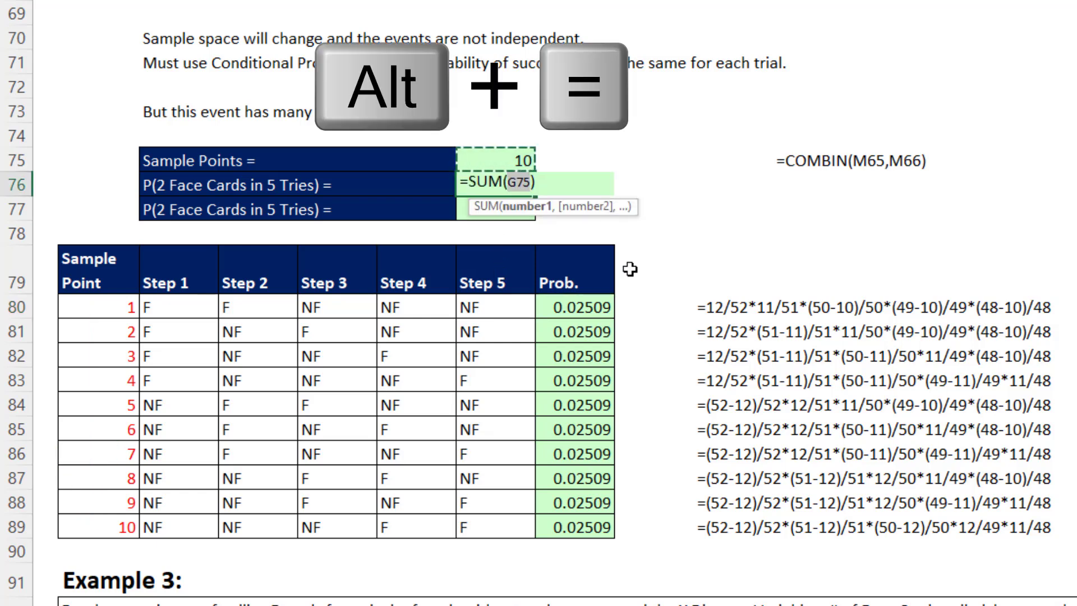
{"action": "left_click", "coordinate": [565, 307]}
{"action": "left_click_drag", "start_coordinate": [564, 306], "coordinate": [617, 526]}
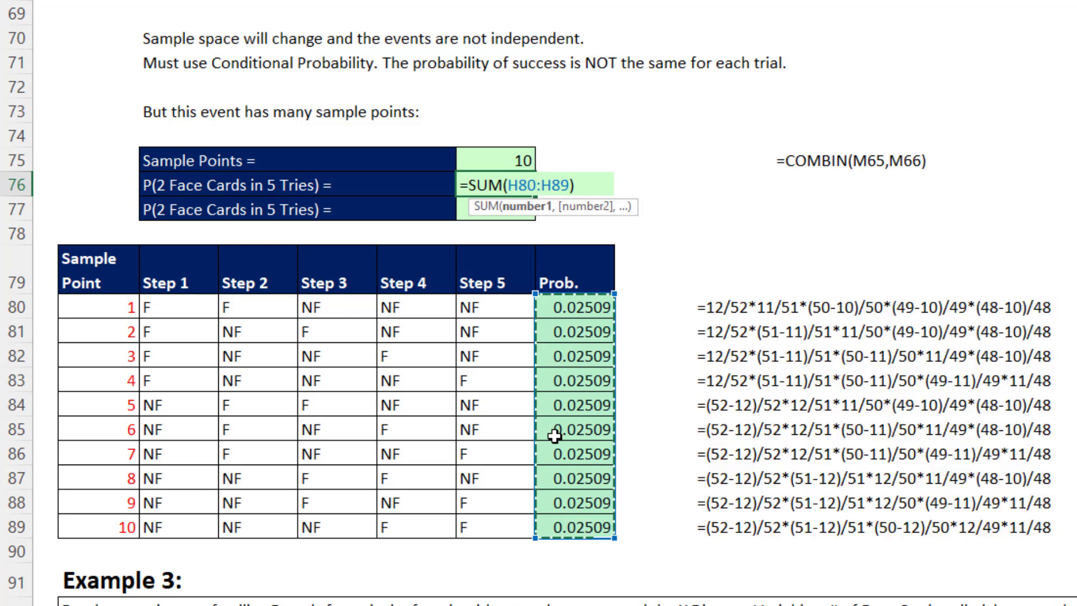
{"action": "key", "text": "Return"}
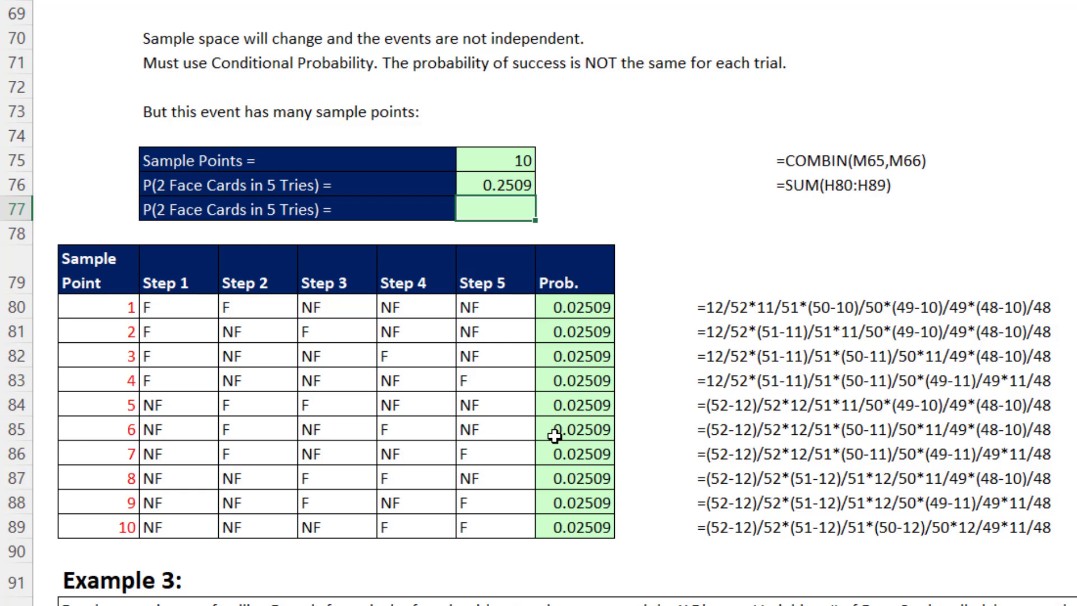
Begin a HYPGEOM.DIST formula in G77 with M66 as sample_s and M65 as number_sample
{"action": "type", "text": "hy"}
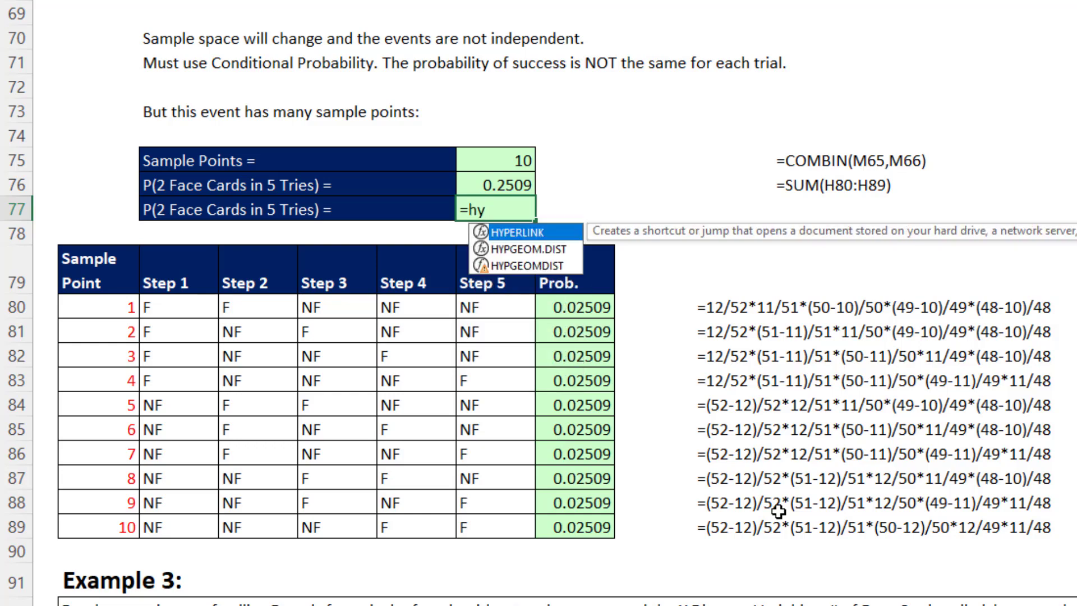
{"action": "key", "text": "Down"}
{"action": "key", "text": "Tab"}
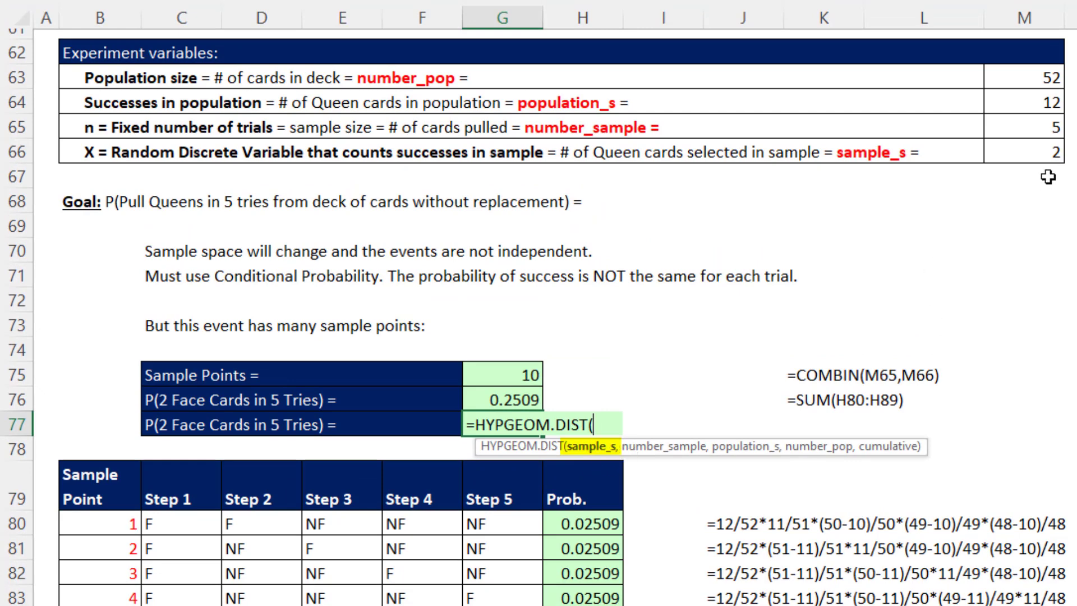
{"action": "left_click", "coordinate": [1034, 153]}
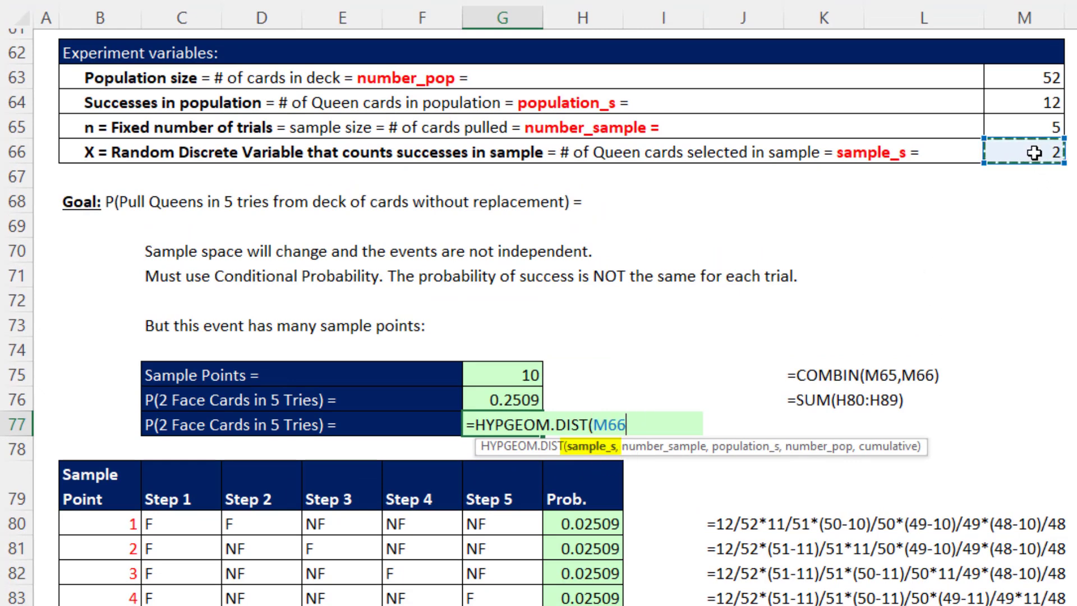
{"action": "type", "text": ","}
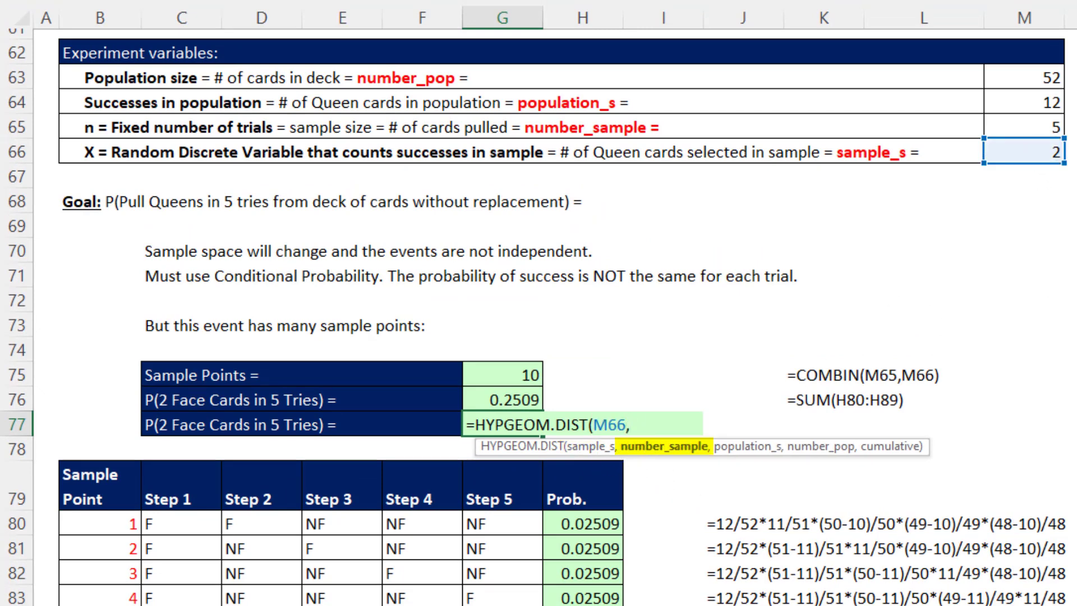
{"action": "left_click", "coordinate": [1039, 125]}
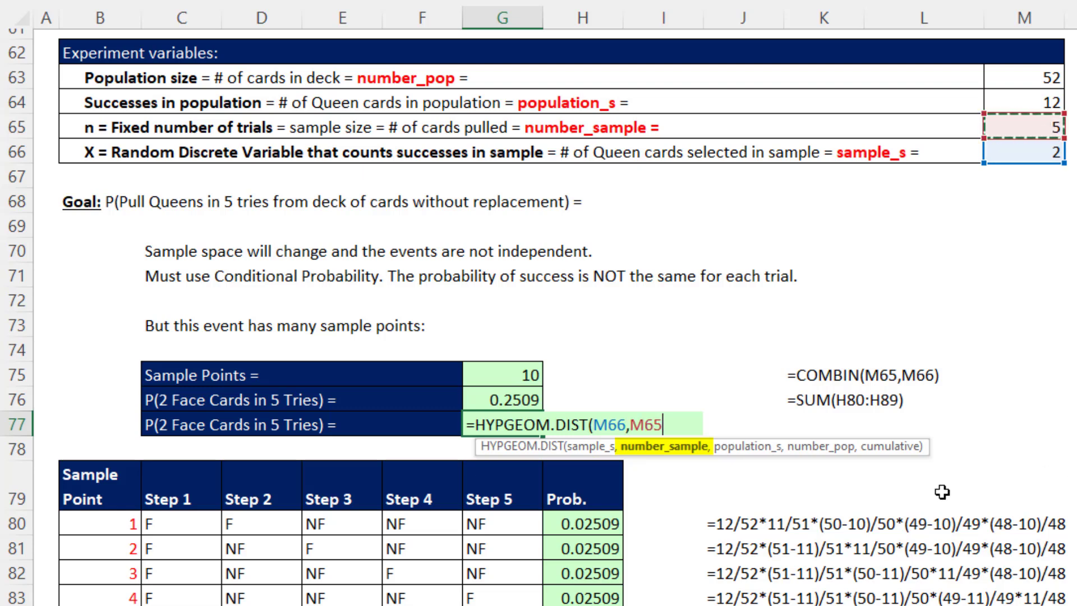
{"action": "type", "text": ","}
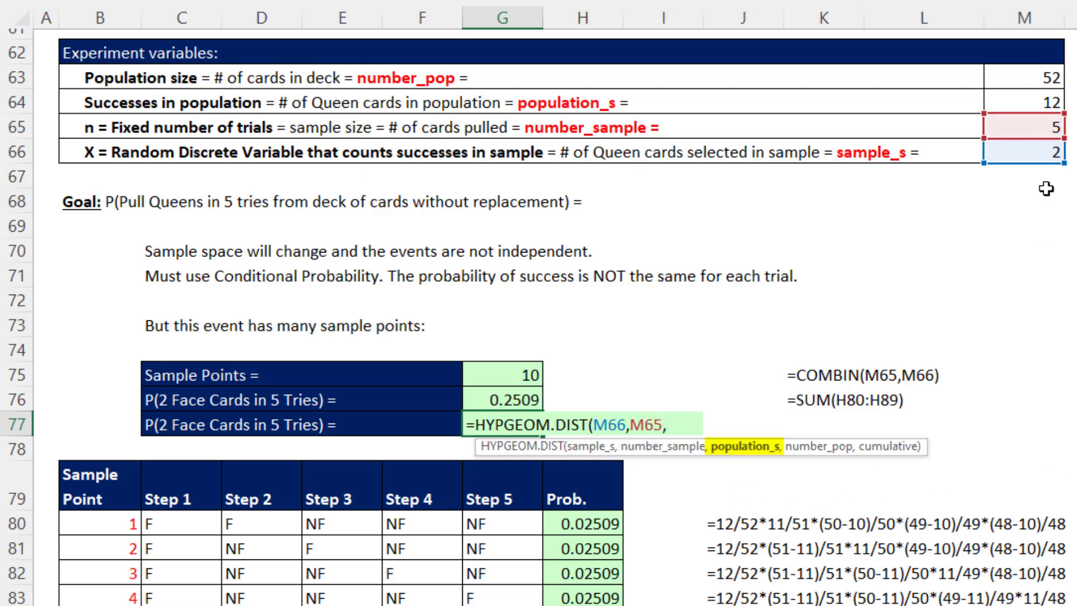
Complete the G77 formula with M64 as population_s, M63 as number_pop, and 0 as cumulative
{"action": "left_click", "coordinate": [1035, 106]}
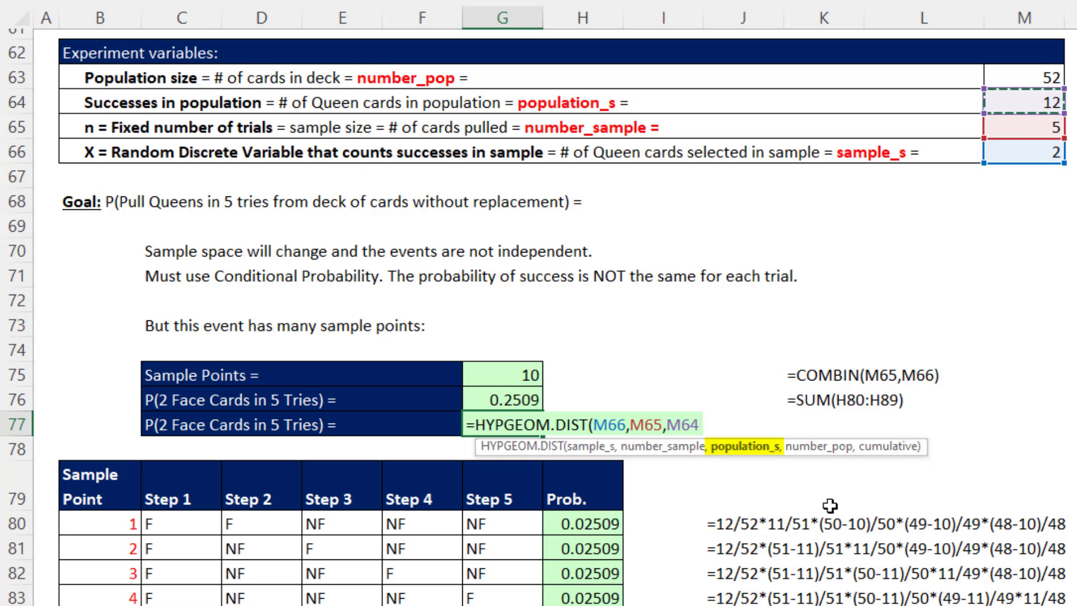
{"action": "type", "text": ","}
{"action": "left_click", "coordinate": [1026, 77]}
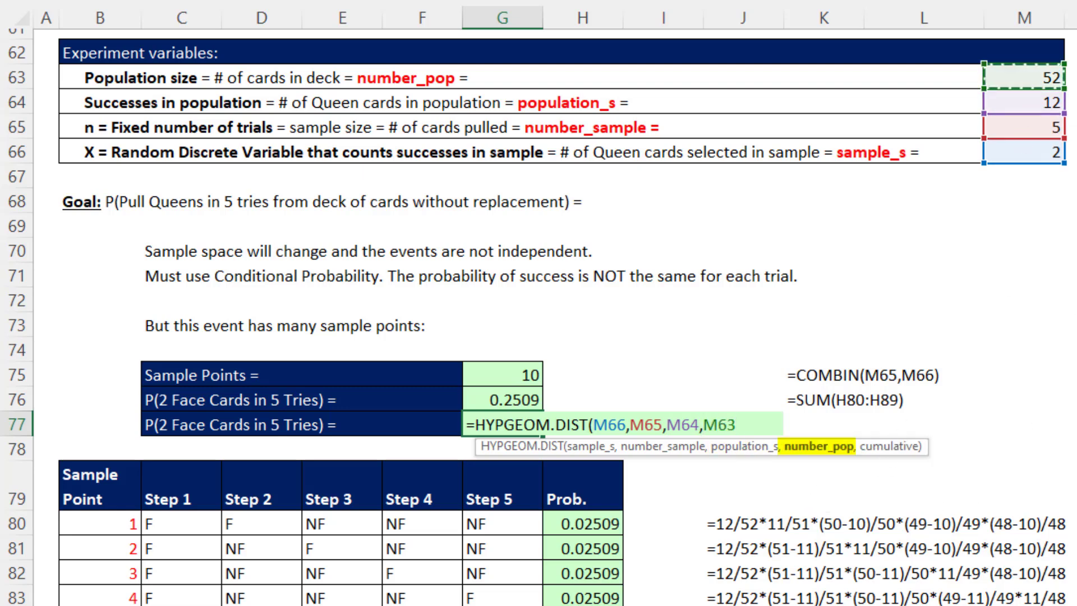
{"action": "type", "text": ","}
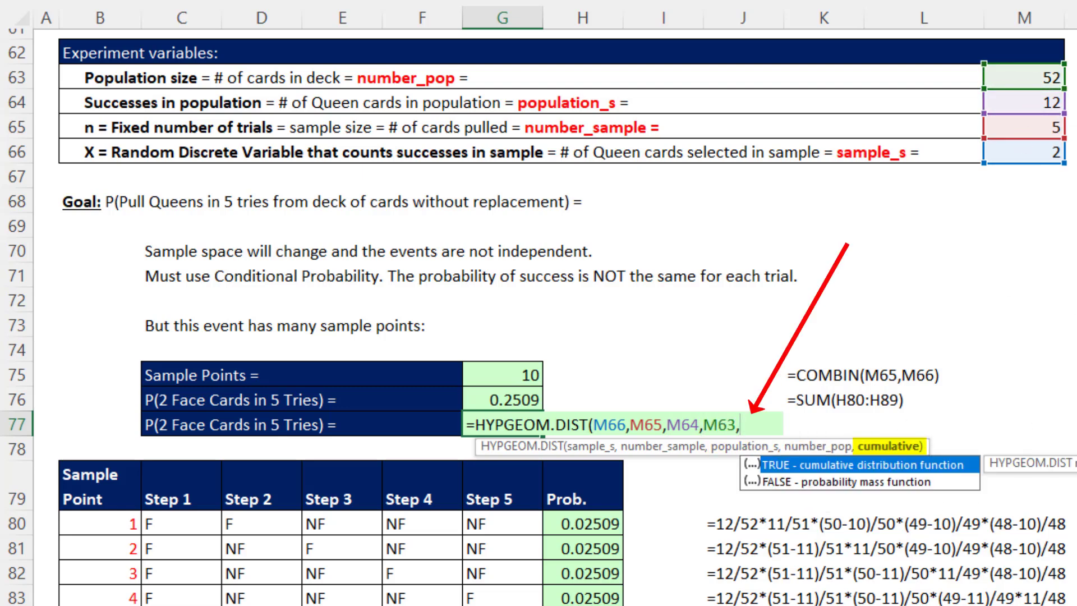
{"action": "type", "text": "0"}
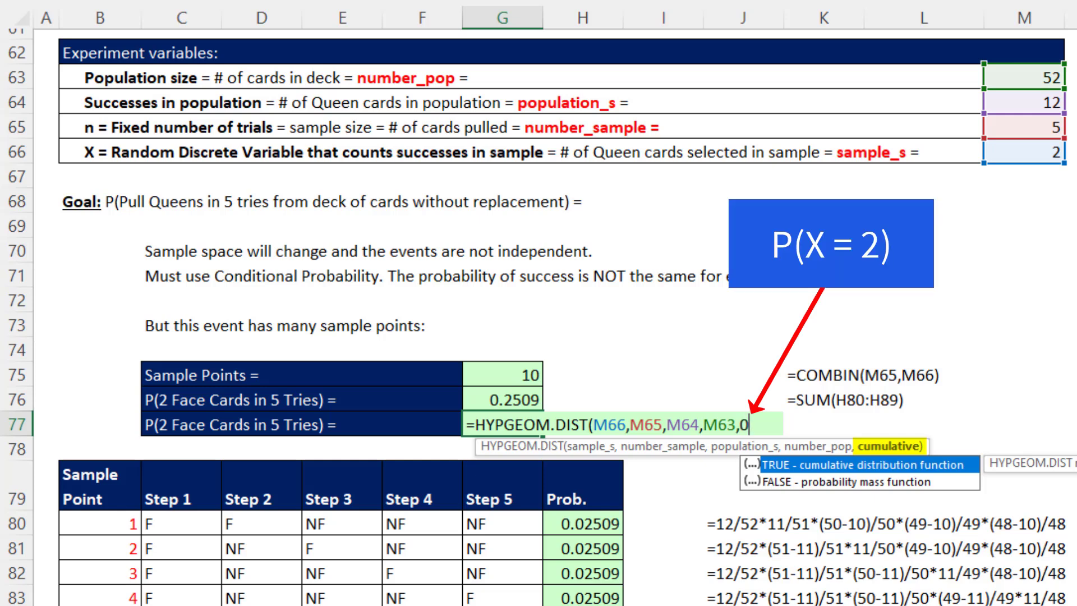
{"action": "type", "text": ")"}
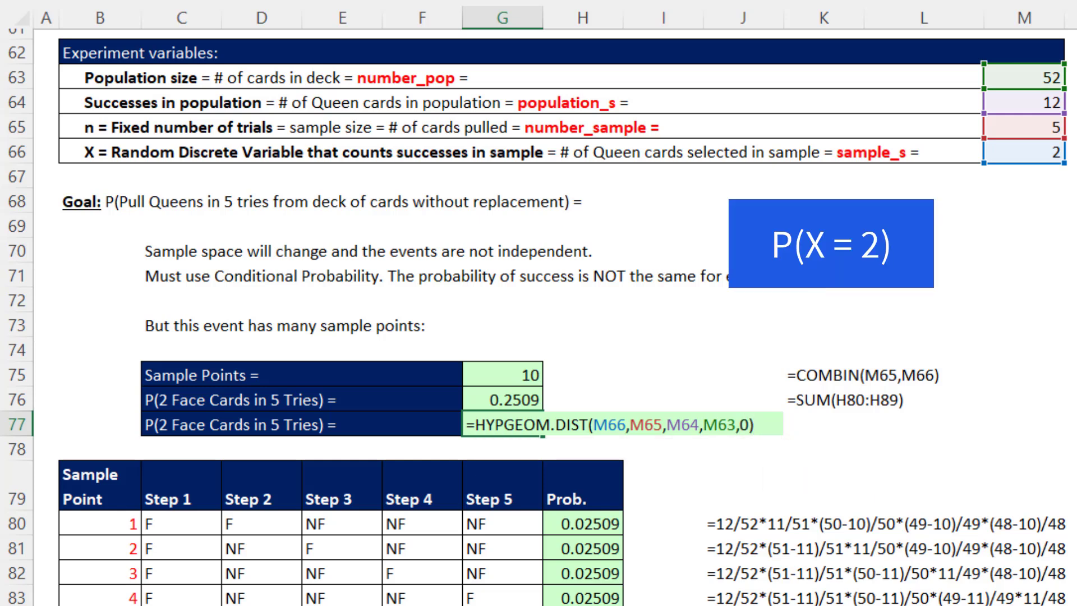
{"action": "key", "text": "Return"}
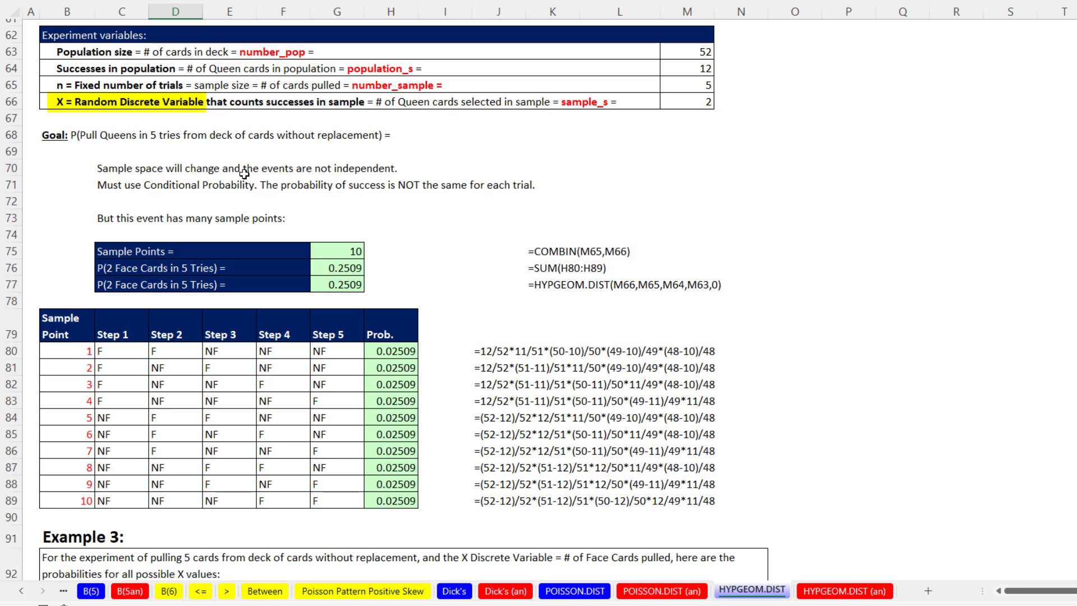
Begin a HYPGEOM.DIST formula in Example 3's first P(X) cell, using the spilled X values B95# as sample_s
{"action": "scroll", "coordinate": [321, 275], "scroll_direction": "down", "scroll_amount": 6}
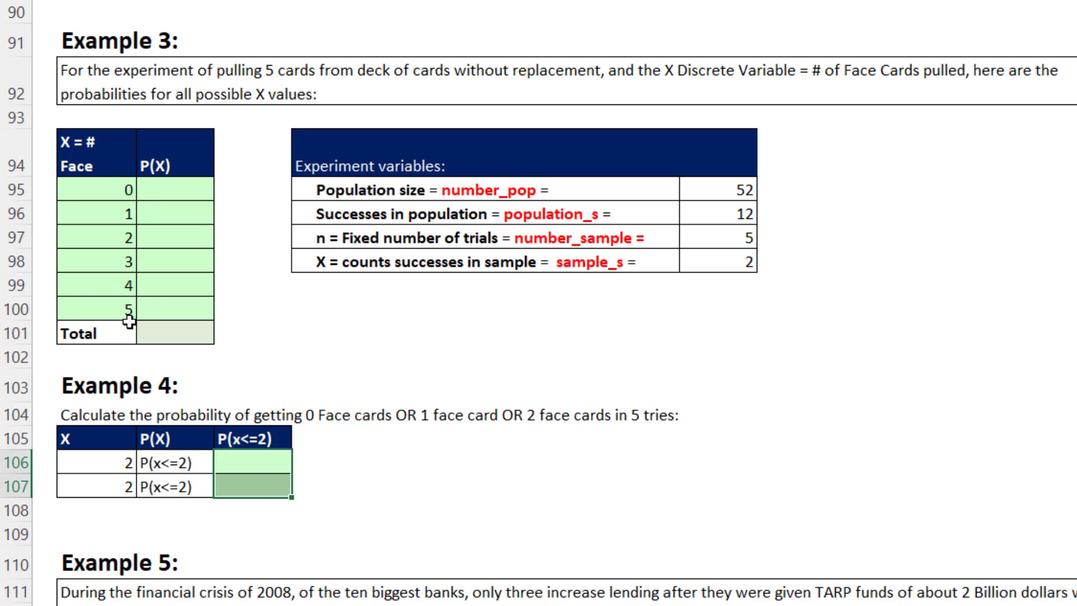
{"action": "left_click", "coordinate": [180, 186]}
{"action": "type", "text": "=hyp"}
{"action": "key", "text": "Down"}
{"action": "key", "text": "Tab"}
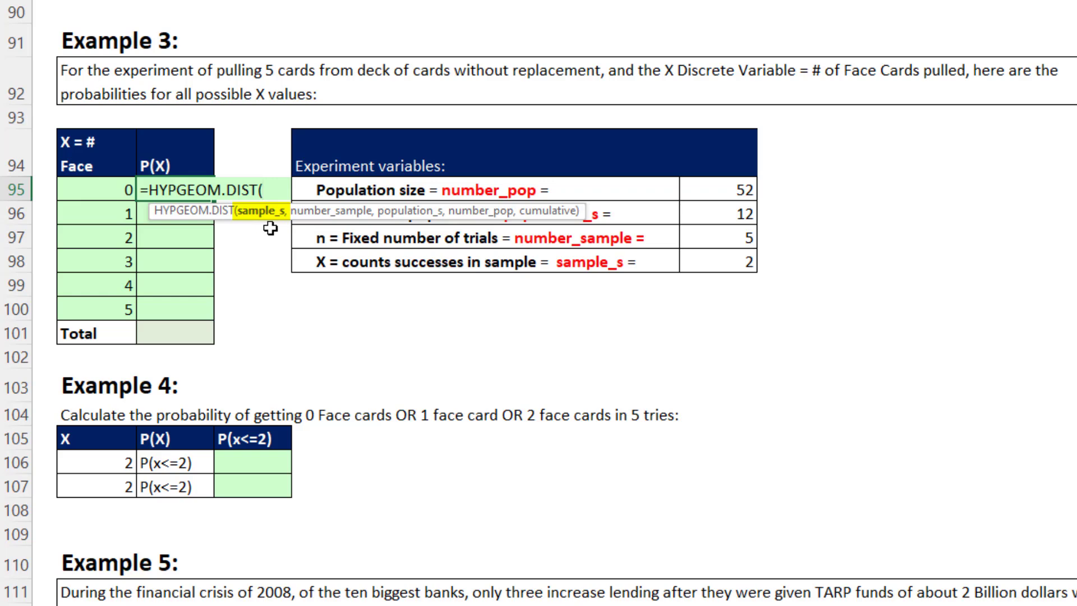
{"action": "left_click_drag", "start_coordinate": [108, 191], "coordinate": [107, 303]}
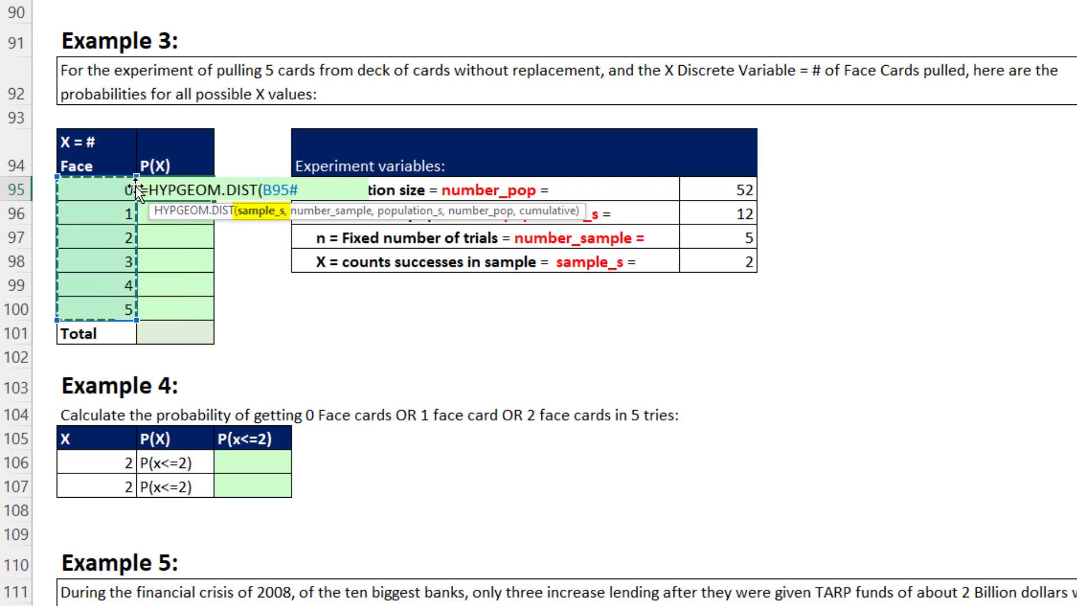
{"action": "type", "text": ","}
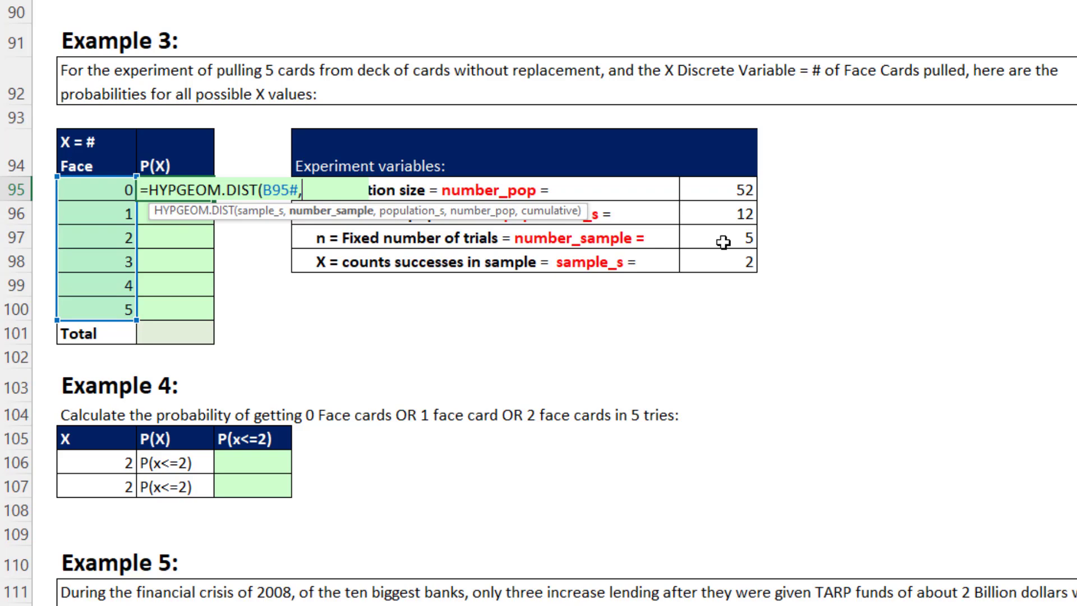
Complete the C95 HYPGEOM.DIST formula with J97 as number_sample, J96 as population_s, J95 as number_pop, and 0 as cumulative
{"action": "left_click", "coordinate": [723, 241]}
{"action": "type", "text": ","}
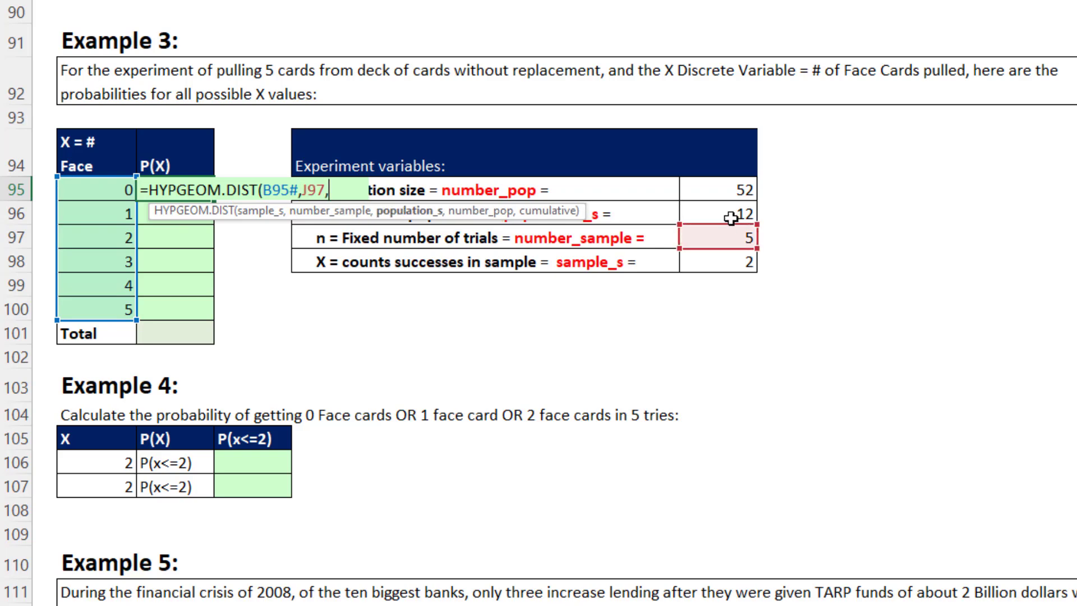
{"action": "left_click", "coordinate": [730, 216]}
{"action": "type", "text": ","}
{"action": "left_click", "coordinate": [730, 194]}
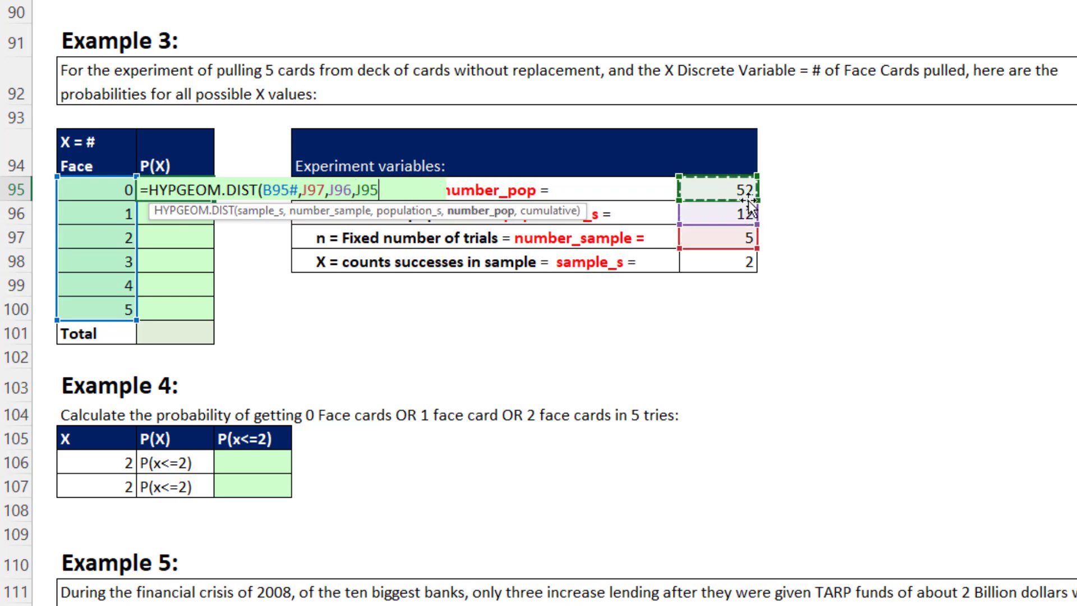
{"action": "type", "text": ","}
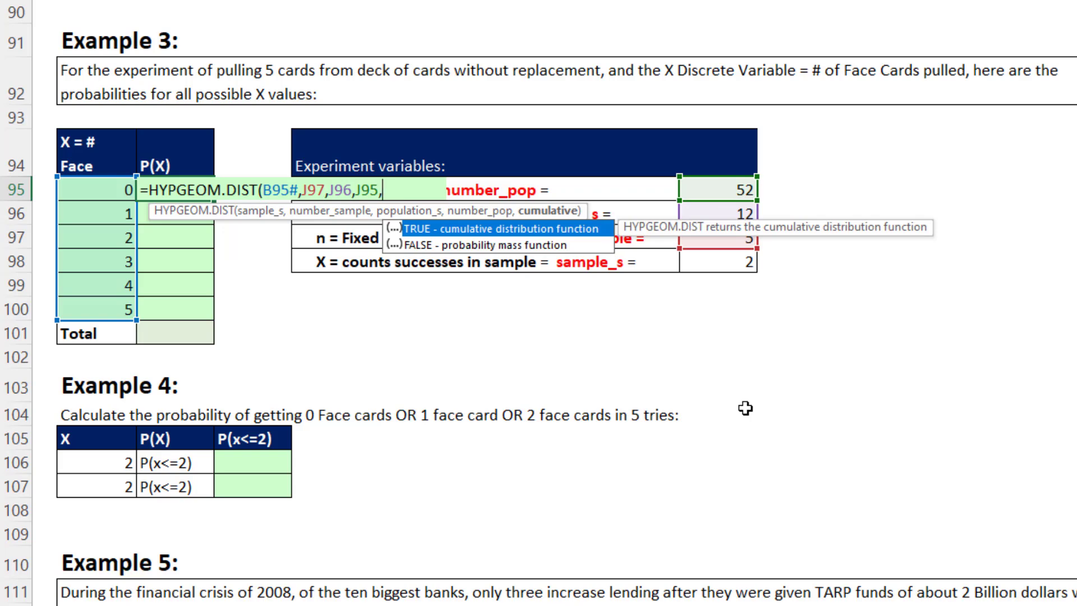
{"action": "type", "text": "0)"}
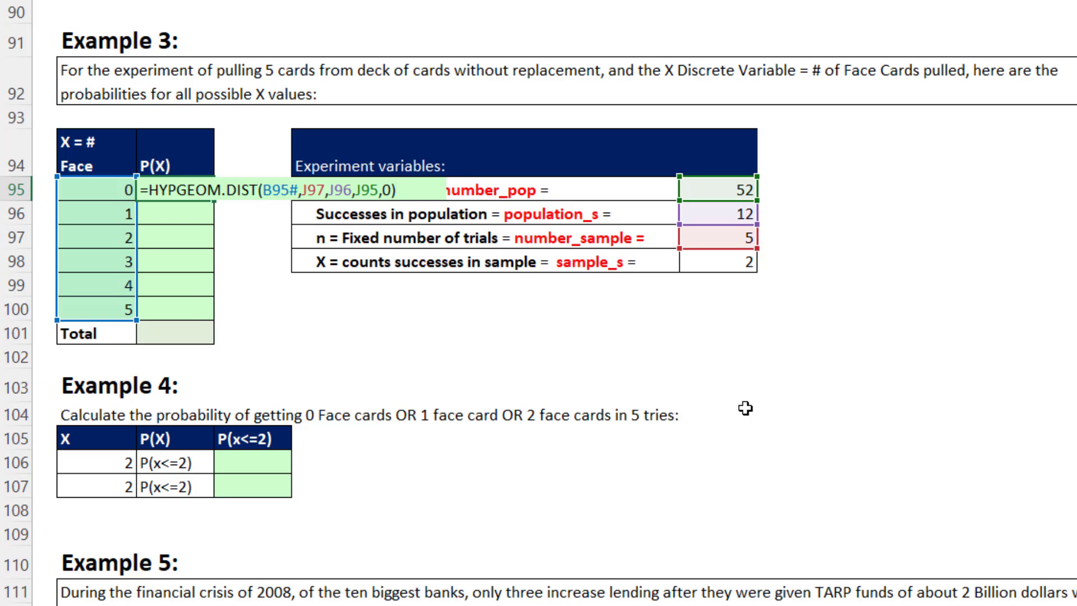
{"action": "key", "text": "Return"}
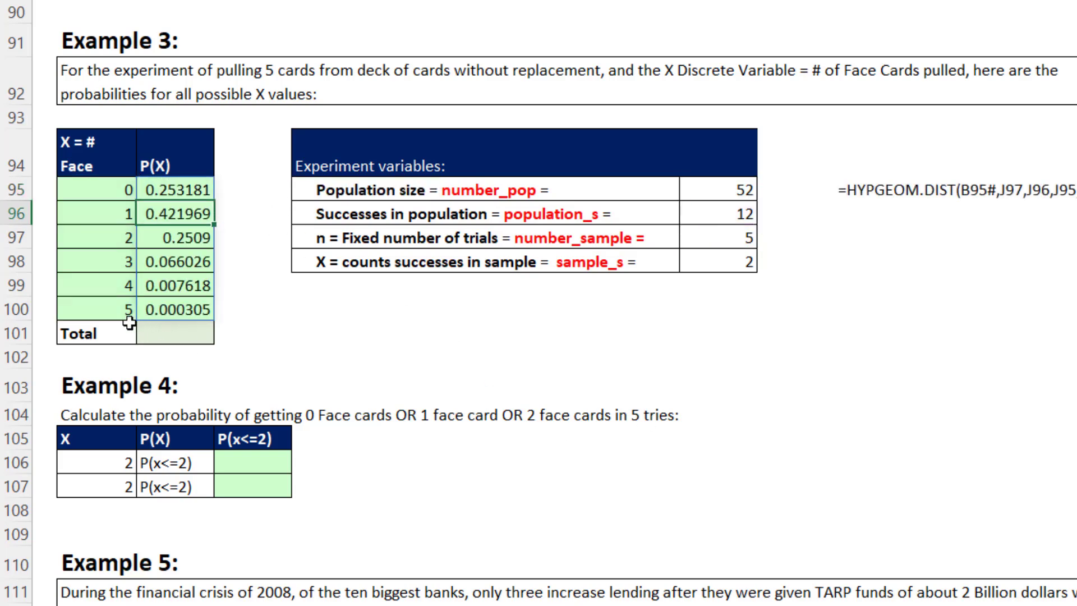
Total Example 3's P(X) column in C101 by summing the spilled probabilities with =SUM(C95#)
{"action": "left_click", "coordinate": [117, 309]}
{"action": "key", "text": "ctrl+shift+Up"}
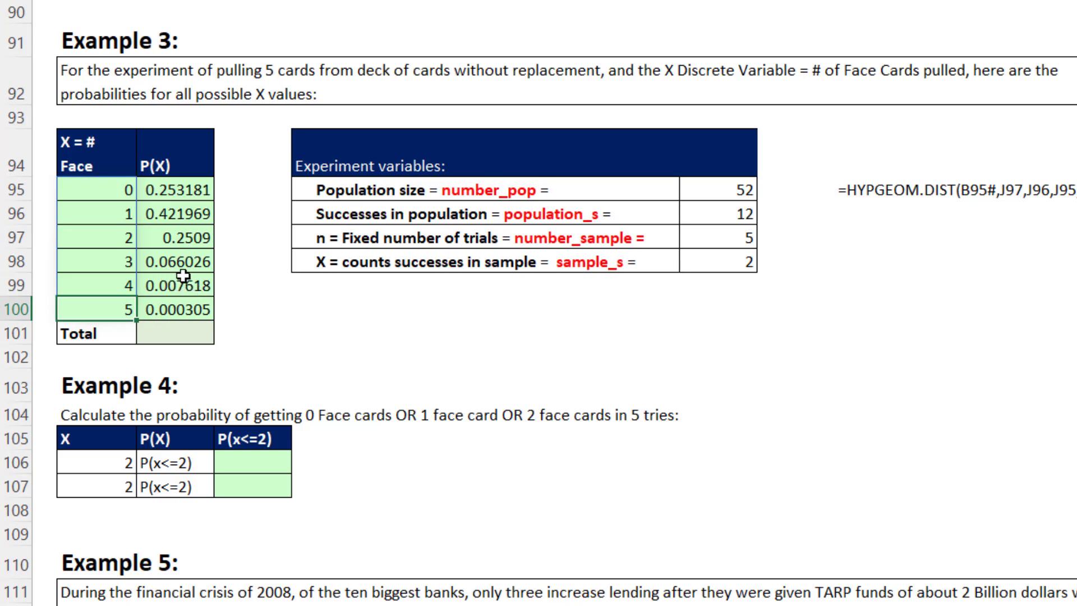
{"action": "left_click", "coordinate": [178, 329]}
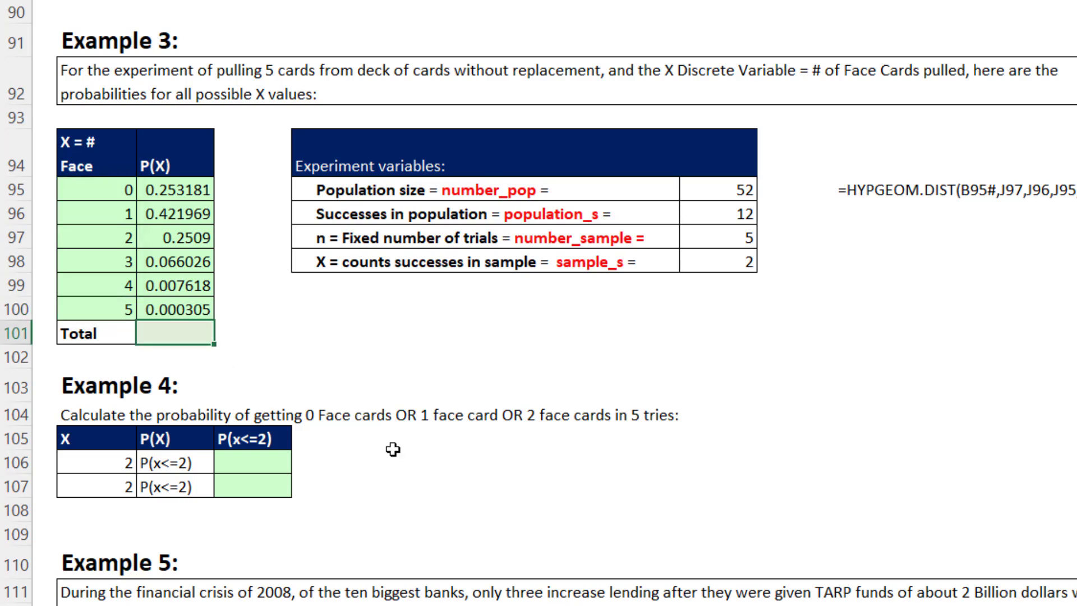
{"action": "key", "text": "alt+equal"}
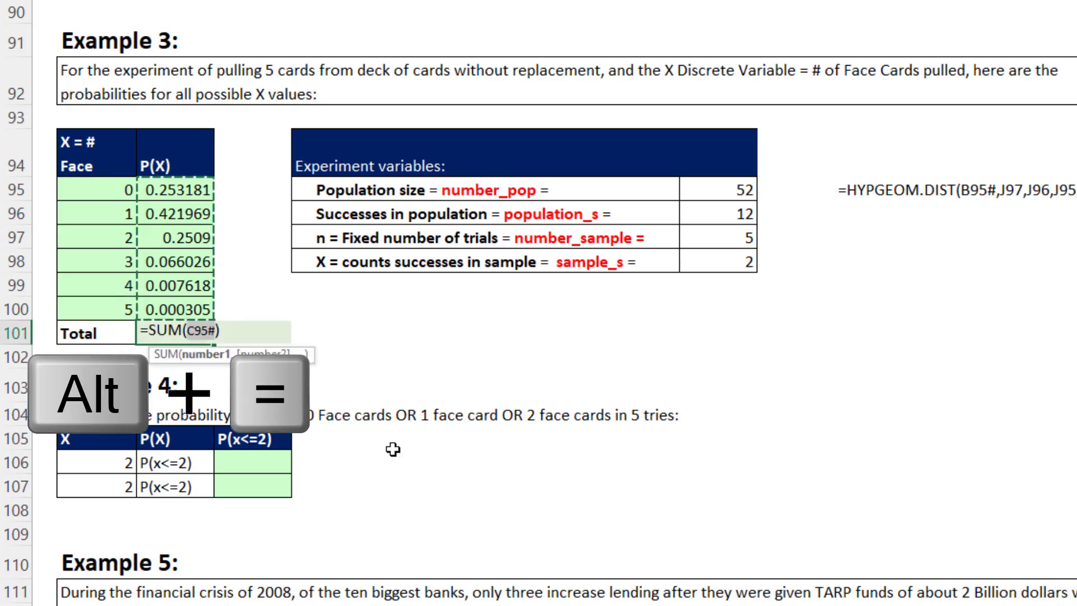
{"action": "key", "text": "Return"}
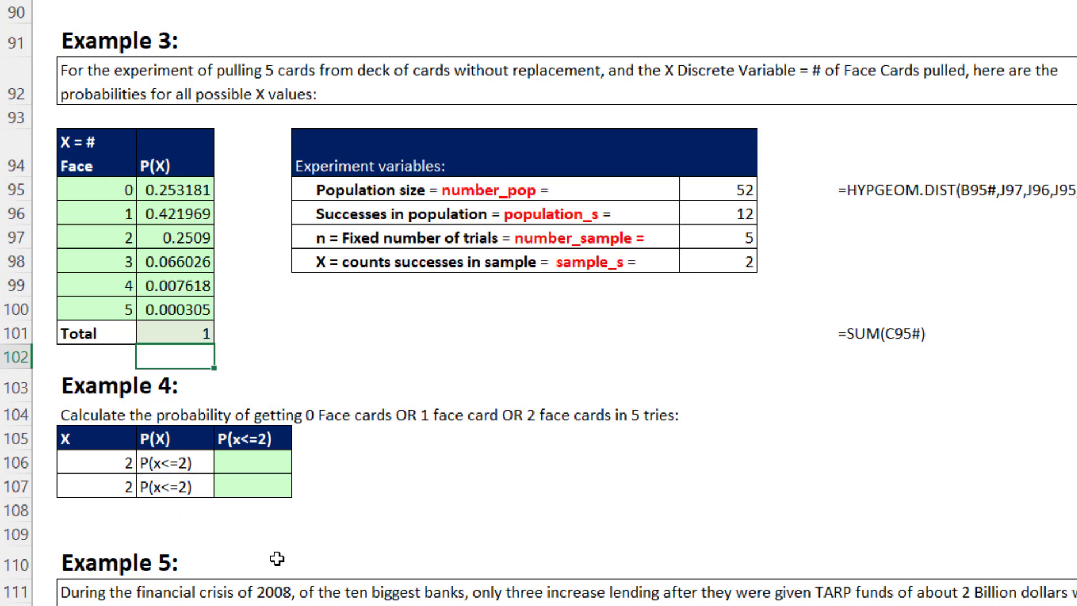
Calculate Example 4's first P(x<=2) in D106 by adding the probabilities for 0, 1 and 2 face cards with =SUM(C95:C97)
{"action": "left_click", "coordinate": [263, 464]}
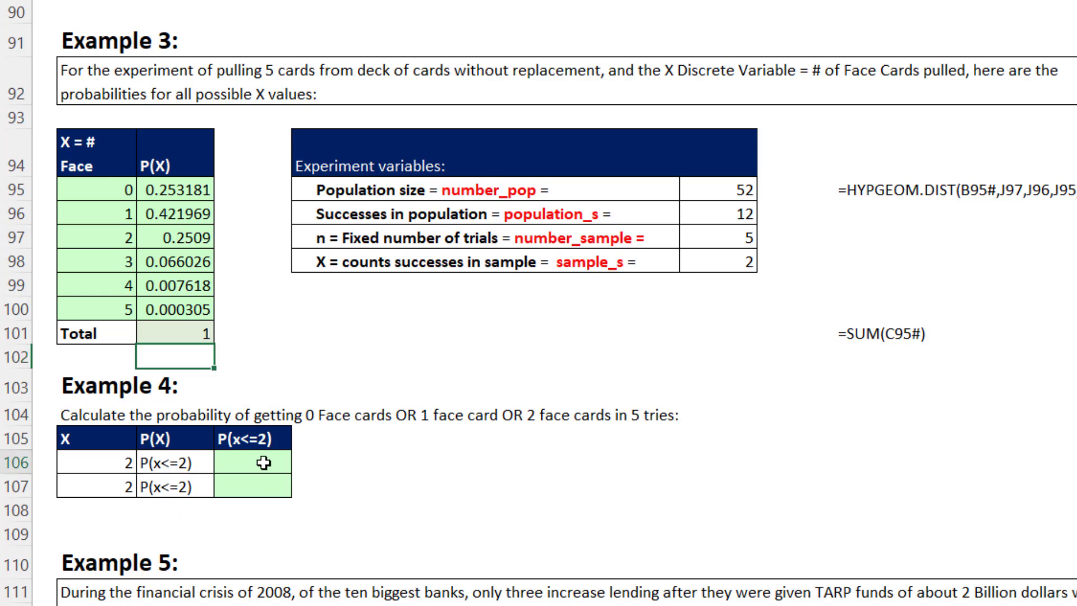
{"action": "key", "text": "alt+equal"}
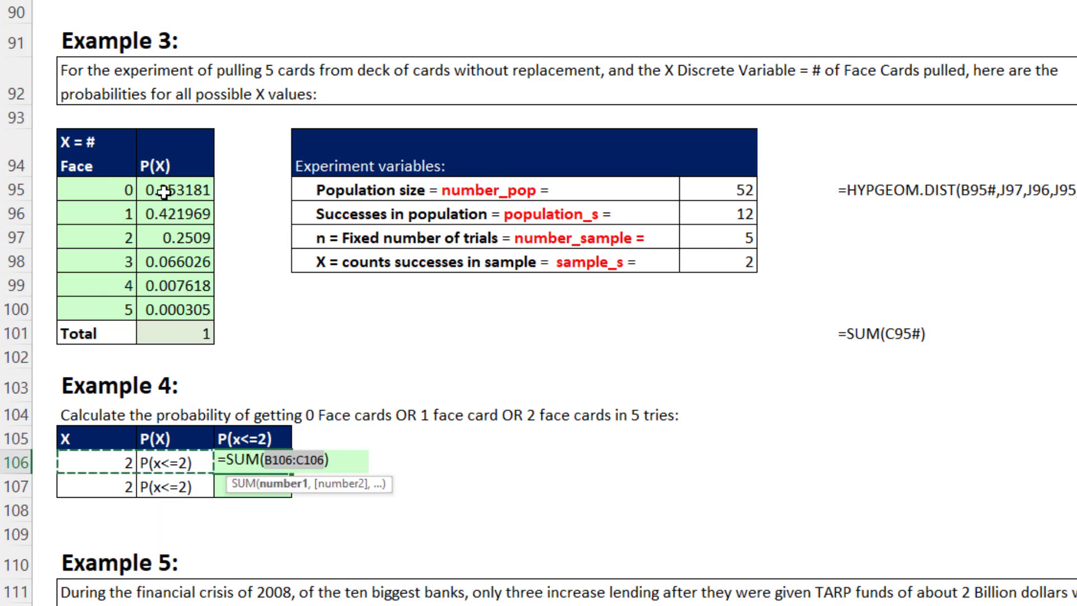
{"action": "left_click_drag", "start_coordinate": [159, 191], "coordinate": [159, 226]}
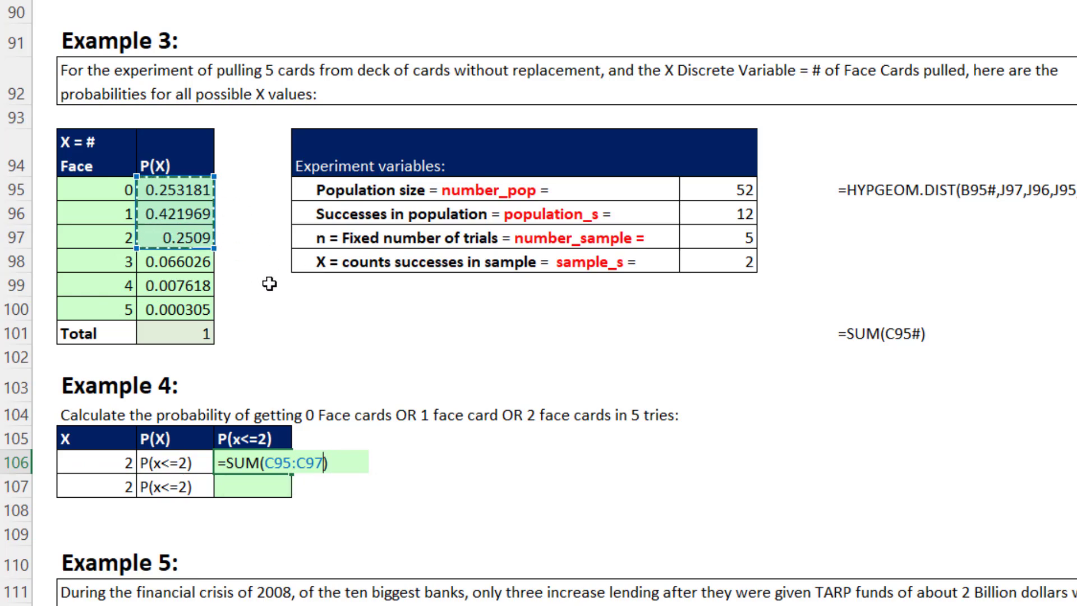
{"action": "key", "text": "Return"}
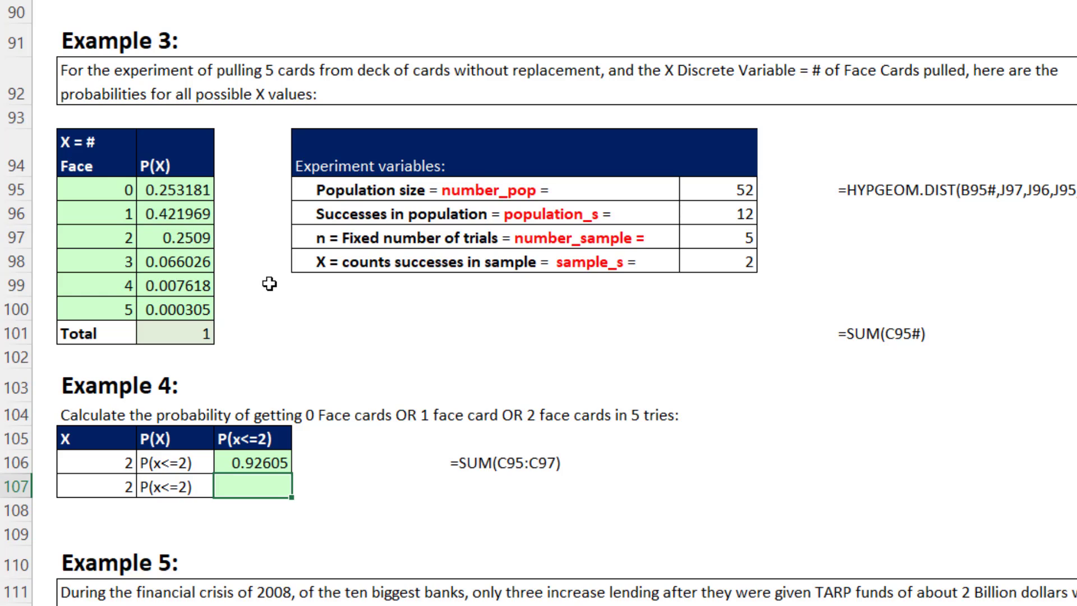
Begin a HYPGEOM.DIST formula in D107 with B107 as sample_s and J97 as number_sample
{"action": "type", "text": "=hy"}
{"action": "key", "text": "Down"}
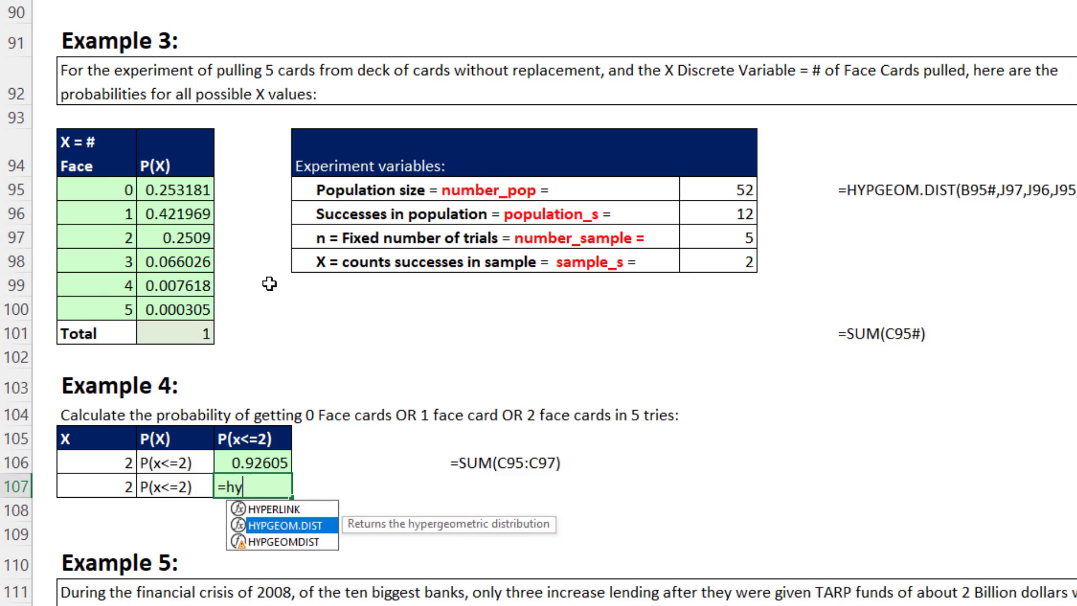
{"action": "key", "text": "Tab"}
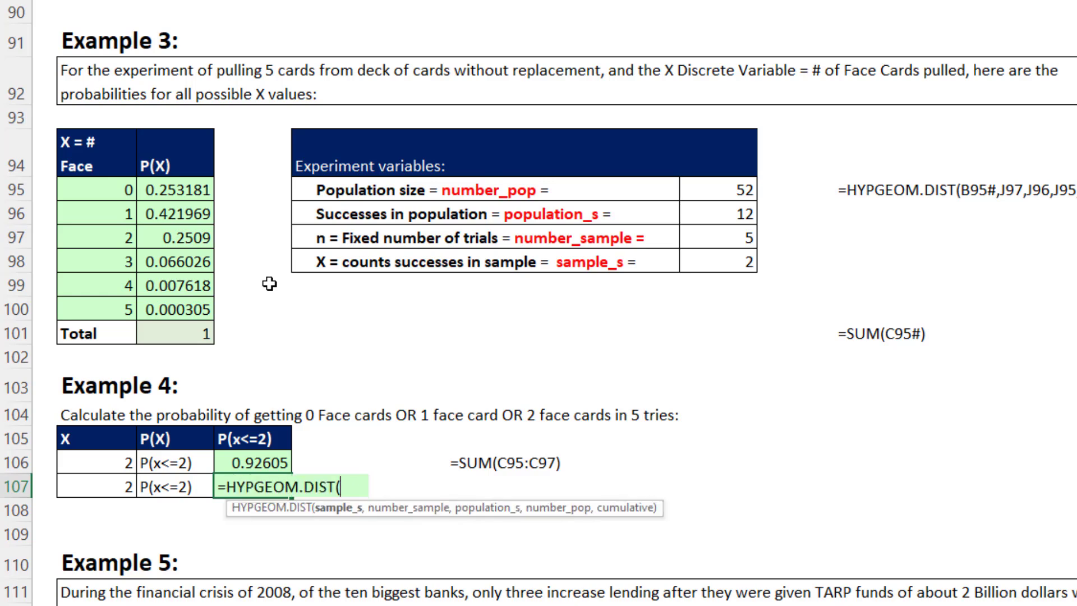
{"action": "left_click", "coordinate": [110, 489]}
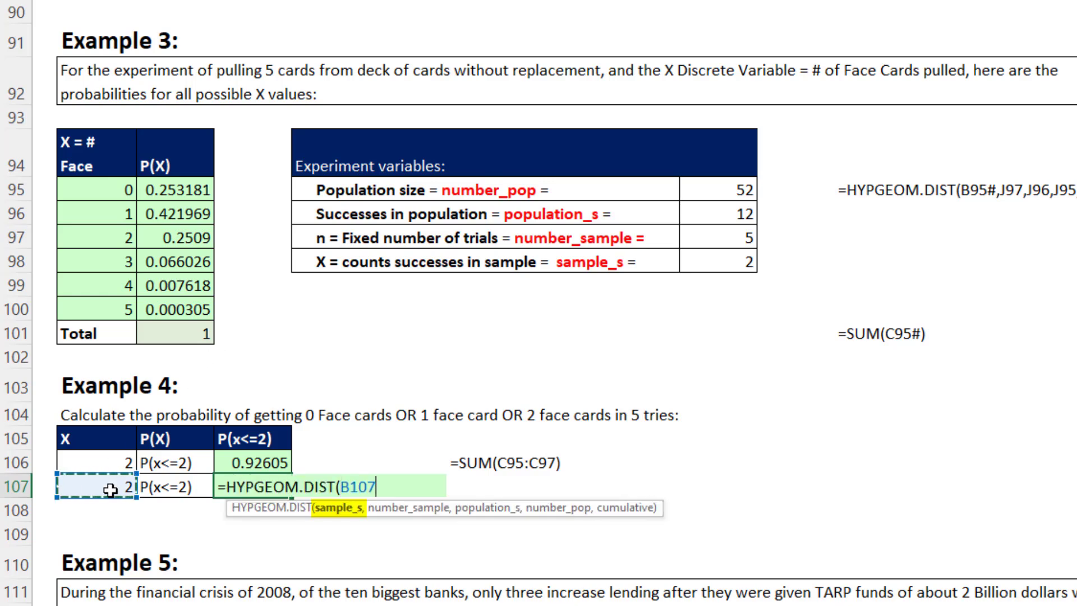
{"action": "type", "text": ","}
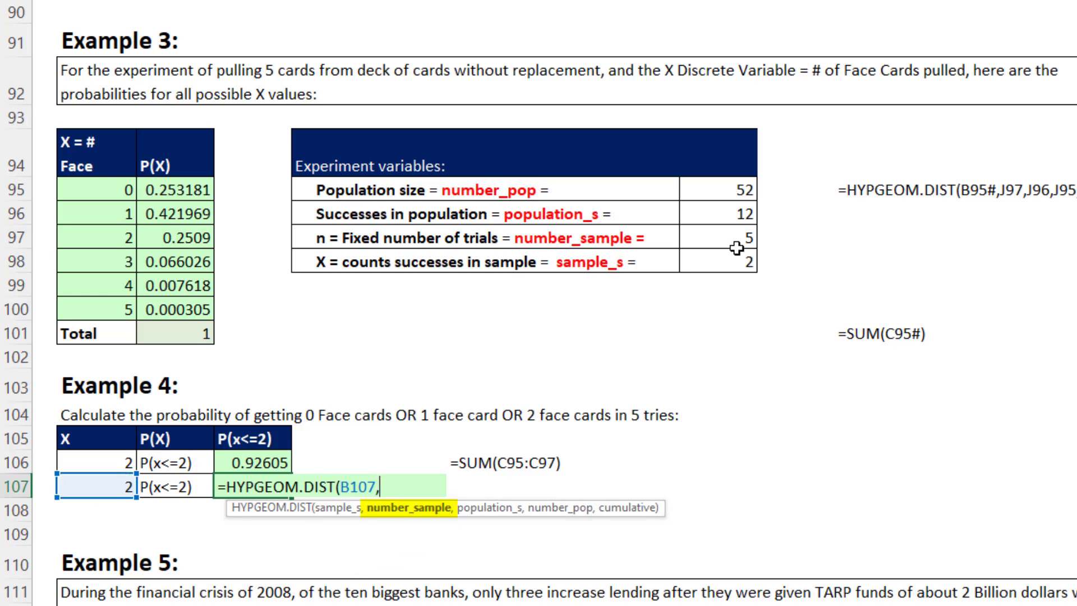
{"action": "left_click", "coordinate": [737, 247]}
{"action": "type", "text": ","}
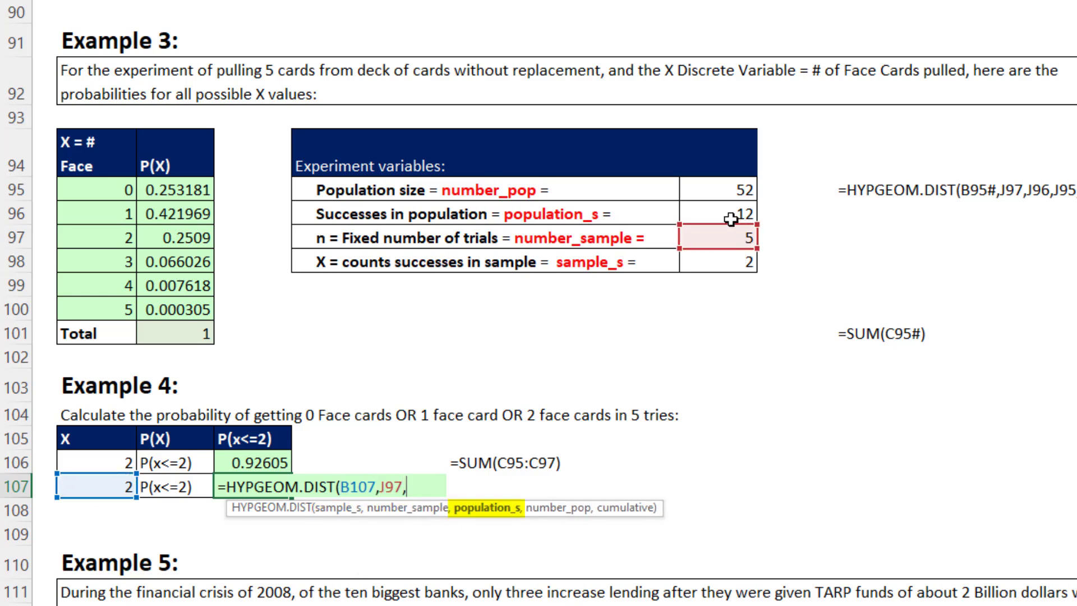
Complete the D107 formula with J96 as population_s, J95 as number_pop, and 1 as cumulative
{"action": "left_click", "coordinate": [731, 219]}
{"action": "type", "text": ","}
{"action": "left_click", "coordinate": [717, 195]}
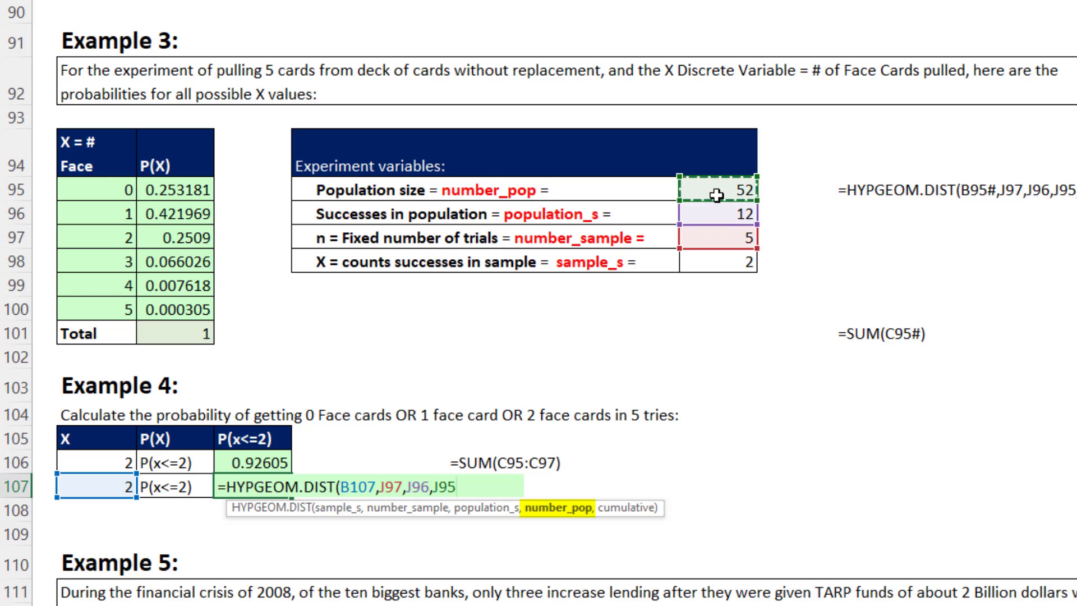
{"action": "type", "text": ","}
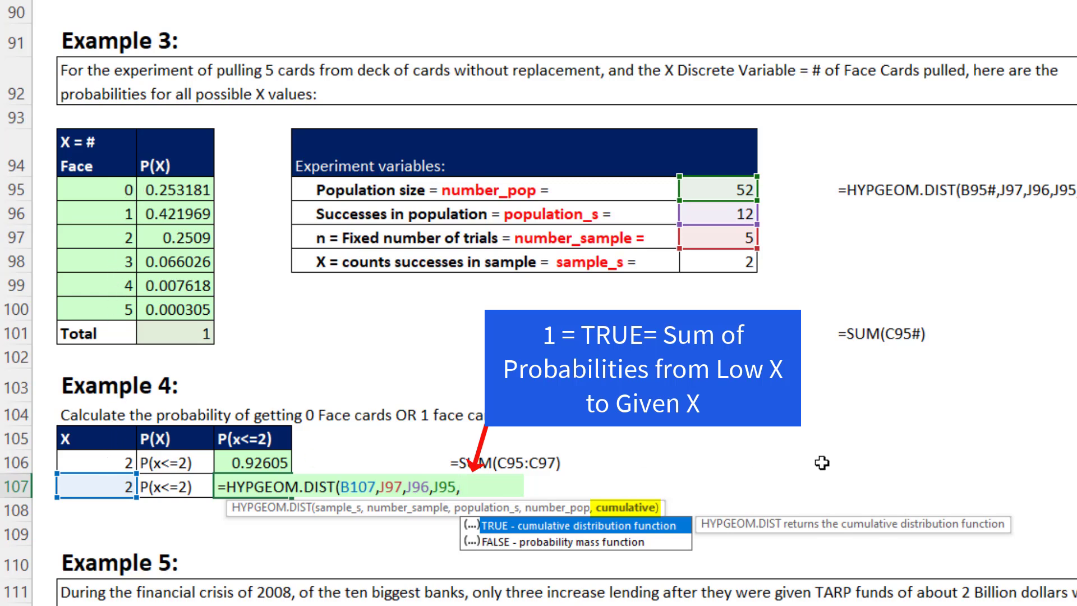
{"action": "type", "text": "1)"}
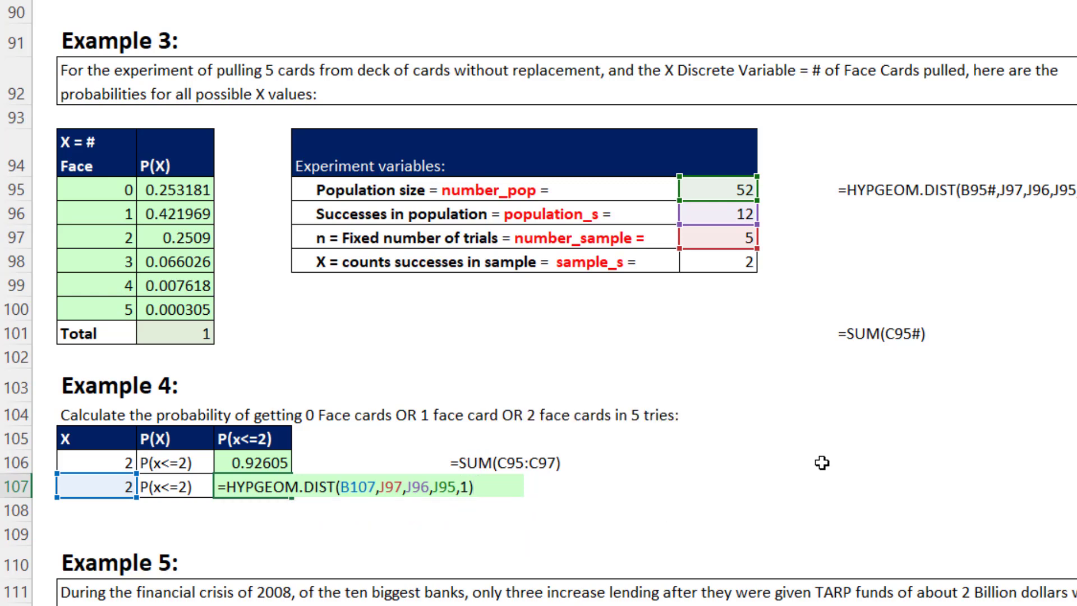
{"action": "key", "text": "Return"}
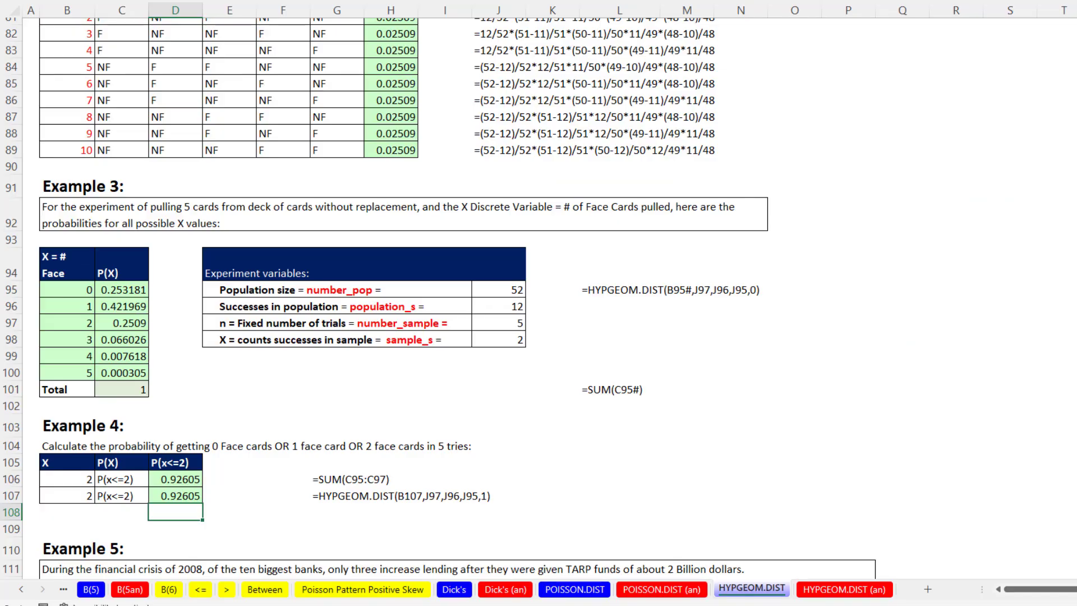
Examine Example 5's bank lending problem and compare its experiment variables in G119:G123 with the problem text
{"action": "scroll", "coordinate": [438, 297], "scroll_direction": "down", "scroll_amount": 4}
{"action": "scroll", "coordinate": [437, 297], "scroll_direction": "down", "scroll_amount": 4}
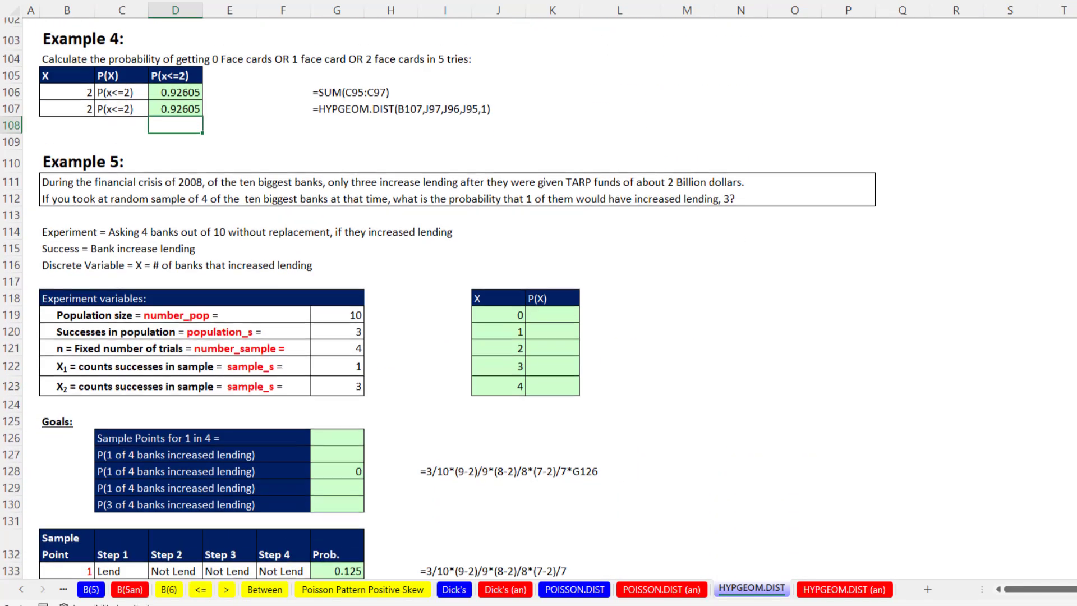
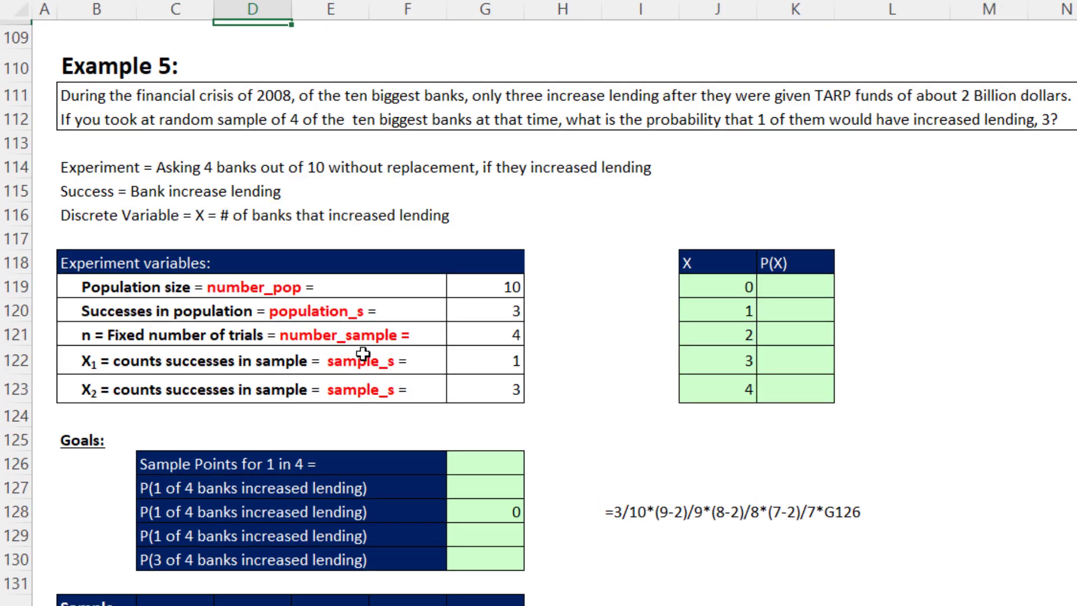
{"action": "left_click", "coordinate": [468, 289]}
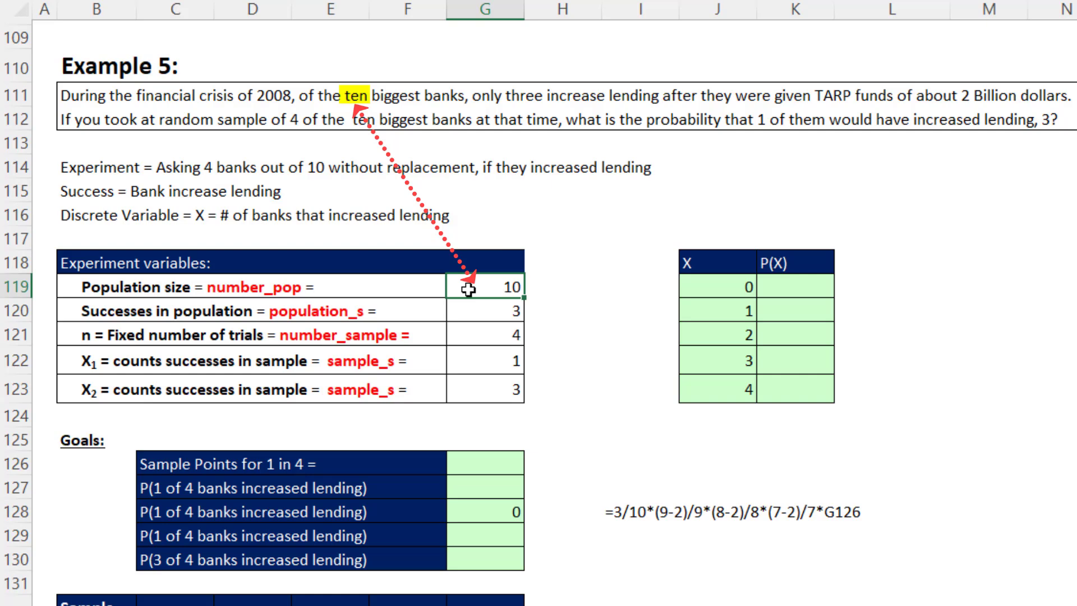
{"action": "left_click", "coordinate": [474, 307]}
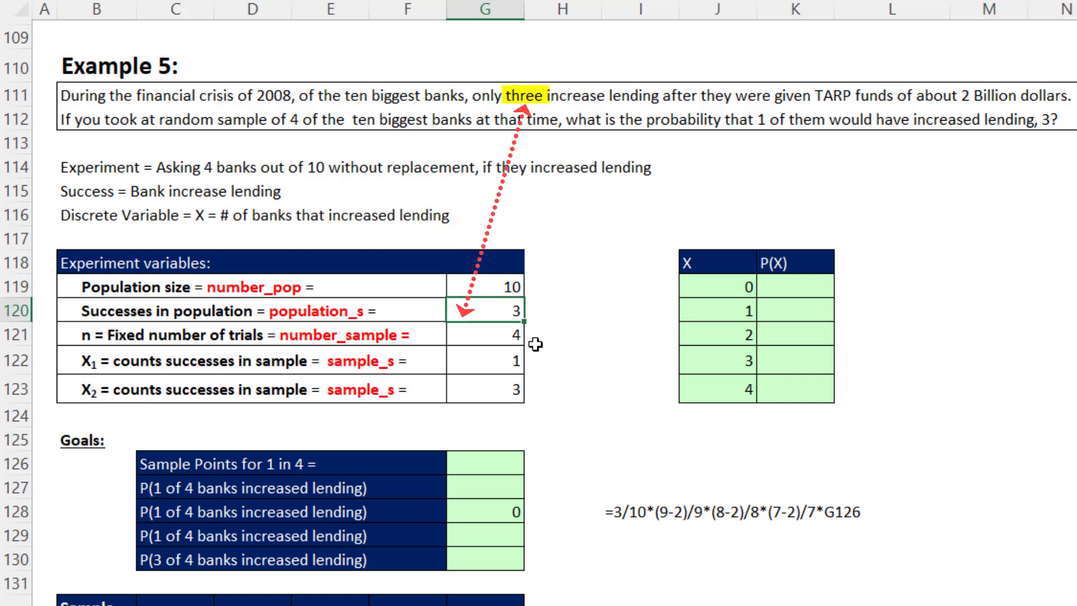
{"action": "left_click", "coordinate": [499, 335]}
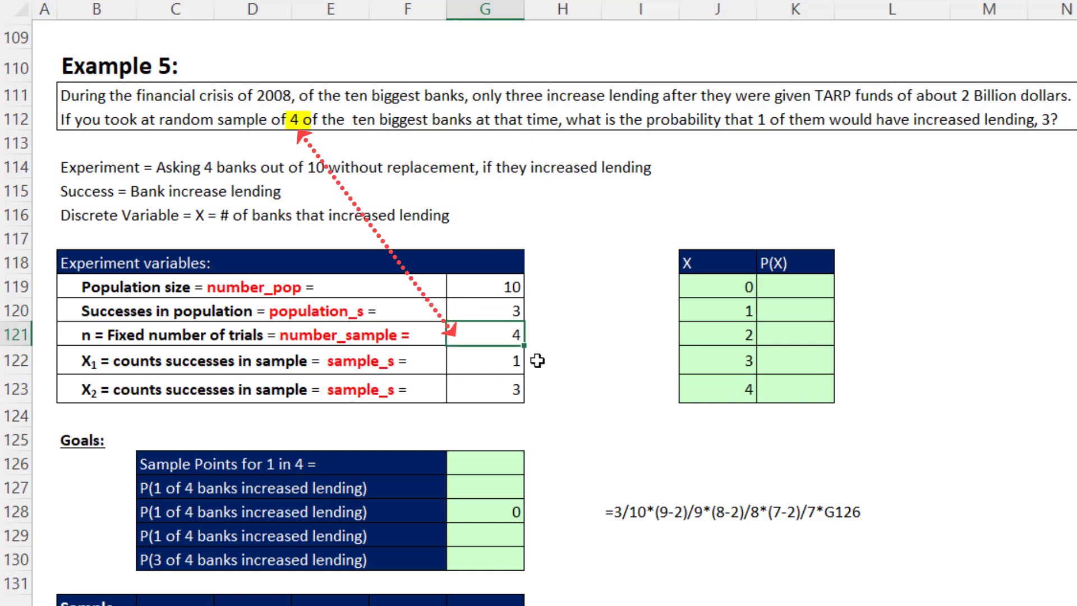
{"action": "left_click", "coordinate": [479, 360]}
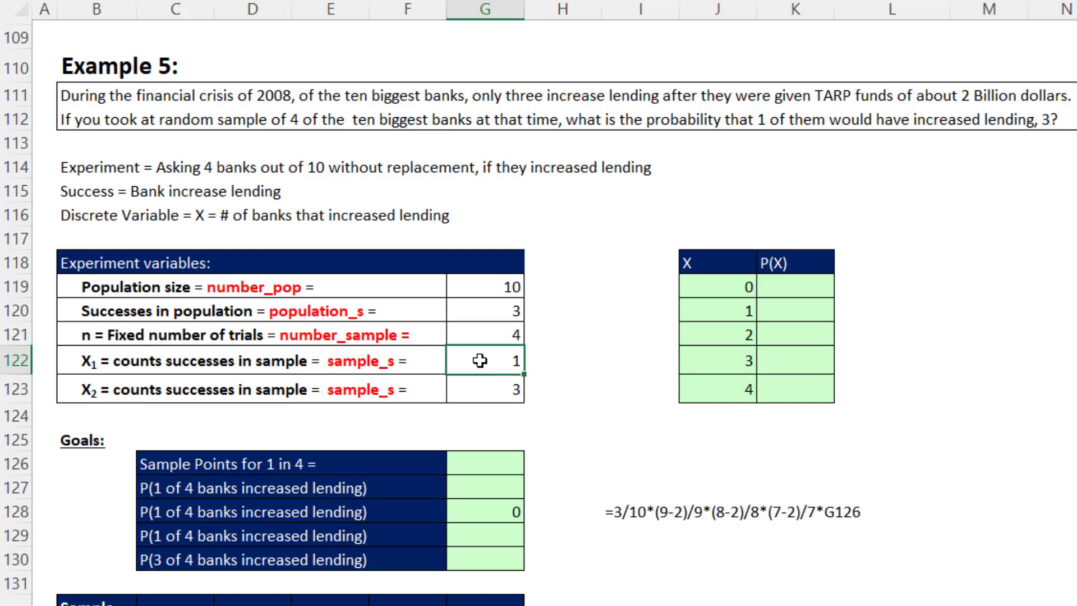
{"action": "left_click", "coordinate": [489, 338]}
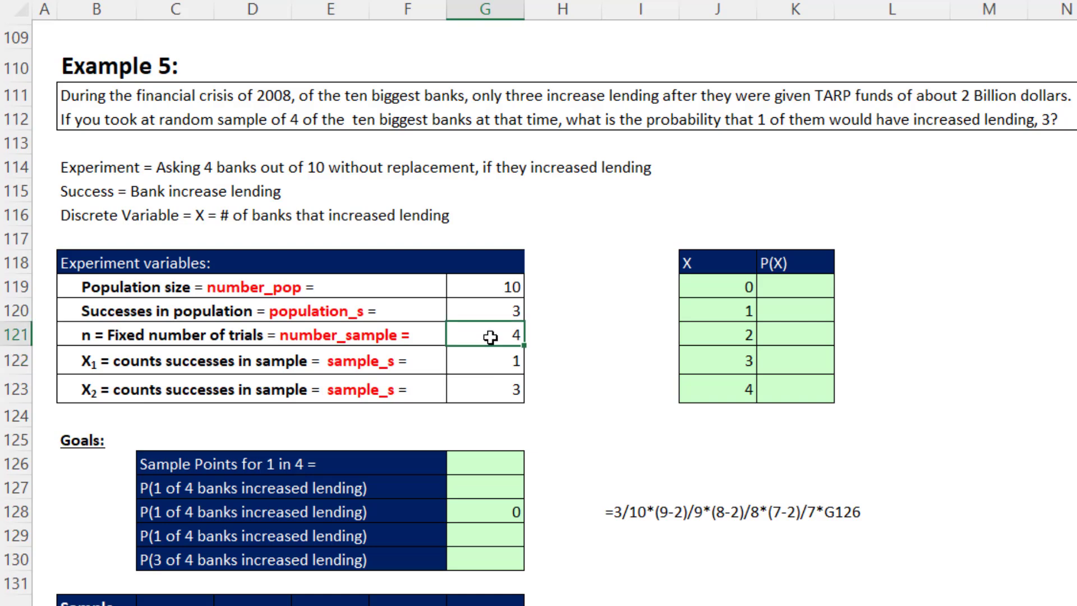
{"action": "left_click", "coordinate": [492, 390]}
{"action": "left_click", "coordinate": [492, 339]}
{"action": "left_click", "coordinate": [493, 366]}
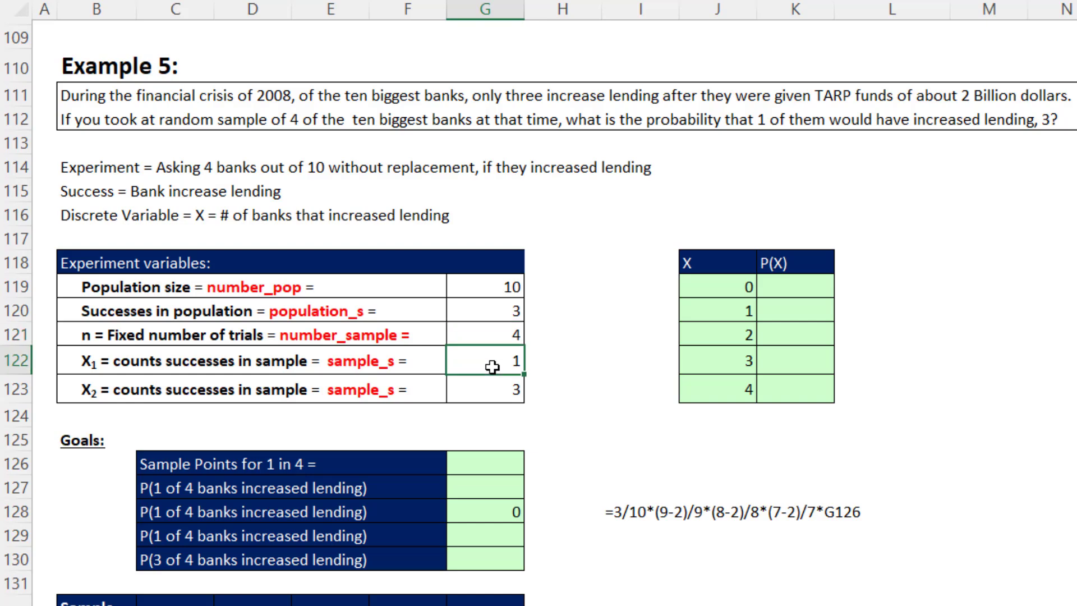
Calculate the number of sample points for 1 in 4 in G126 with =COMBIN(G121,G122)
{"action": "left_click", "coordinate": [498, 468]}
{"action": "type", "text": "=com"}
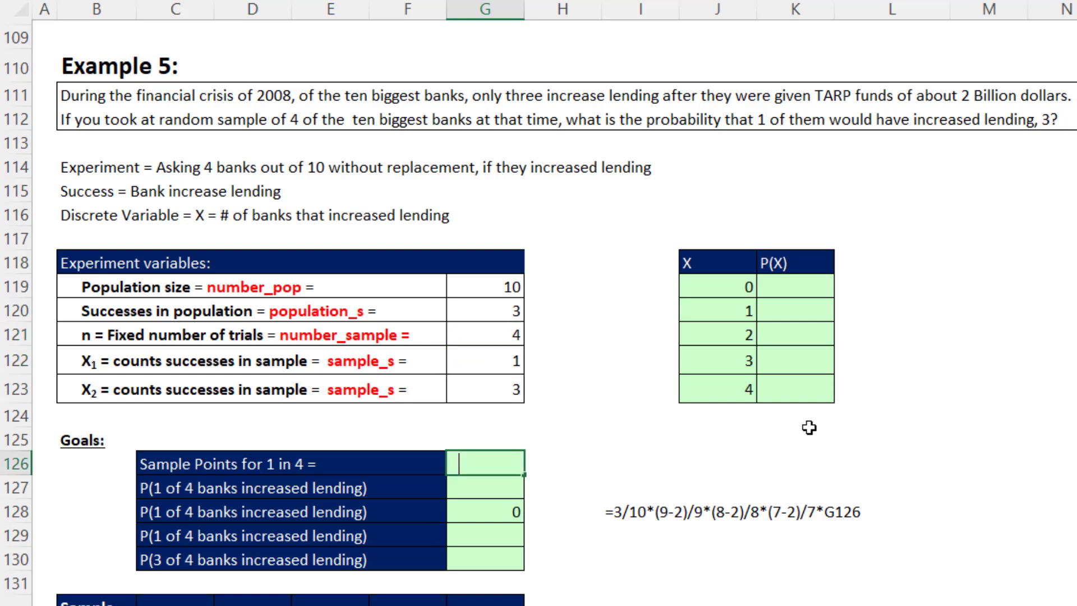
{"action": "key", "text": "Tab"}
{"action": "left_click", "coordinate": [495, 336]}
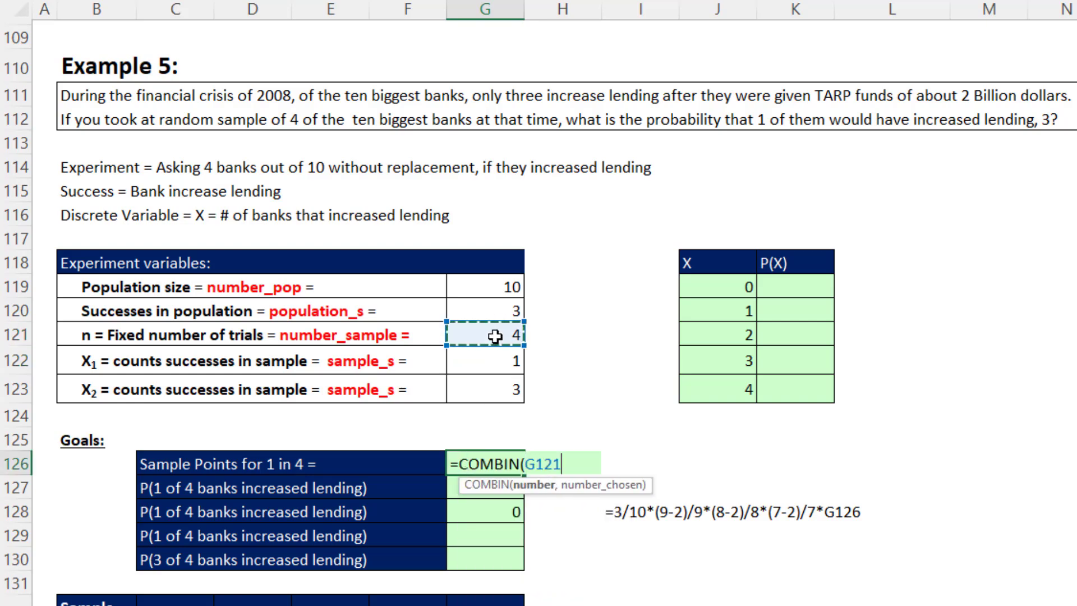
{"action": "type", "text": ","}
{"action": "left_click", "coordinate": [512, 362]}
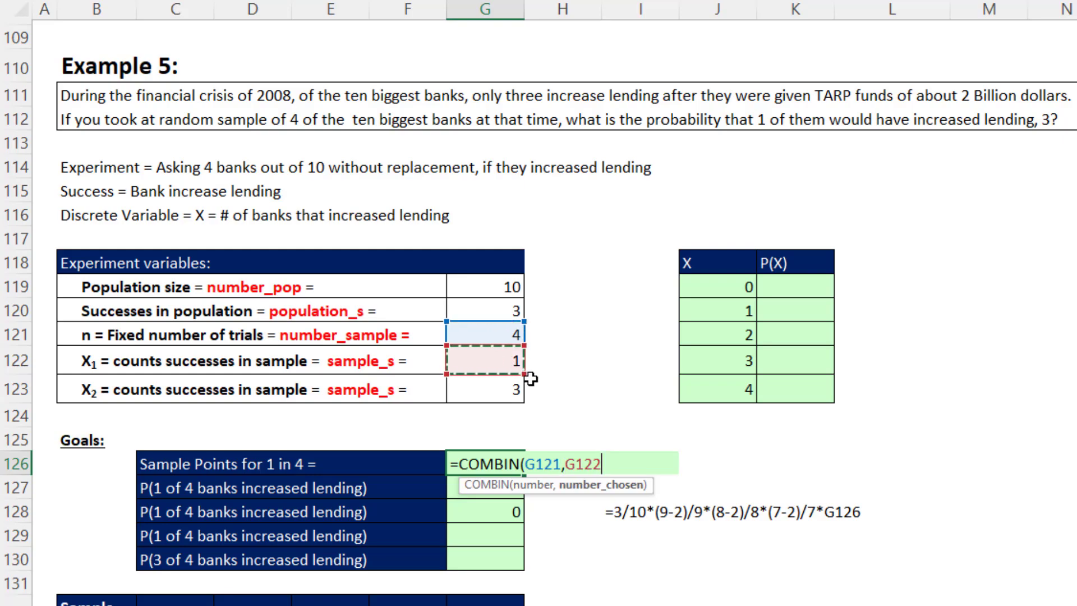
{"action": "type", "text": ")"}
{"action": "key", "text": "Return"}
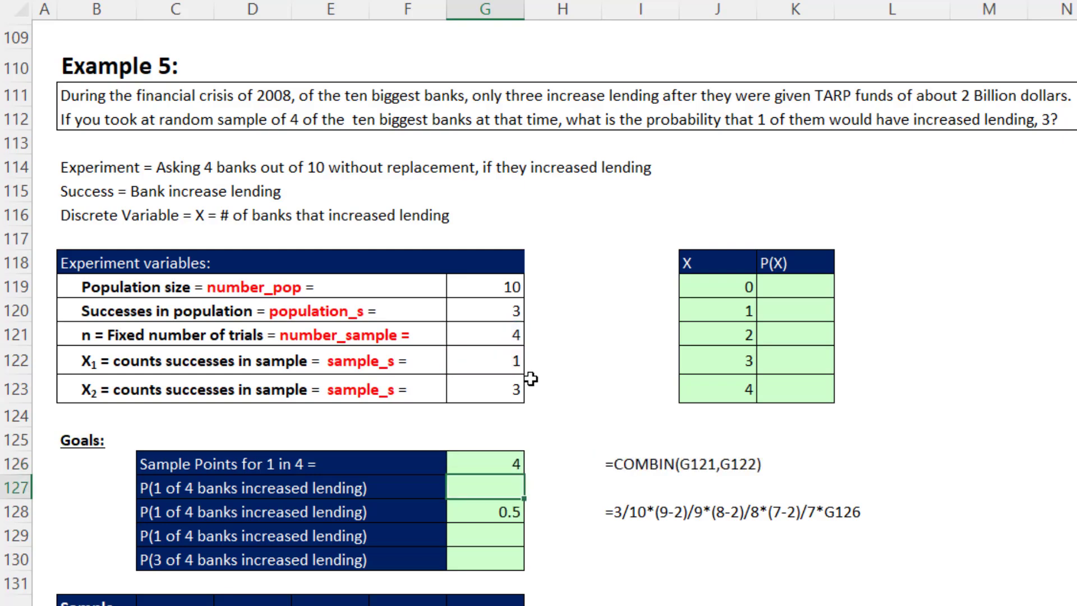
Examine the four sample points in rows 133 to 136 and the conditional probability formula in G133
{"action": "scroll", "coordinate": [530, 379], "scroll_direction": "down", "scroll_amount": 2}
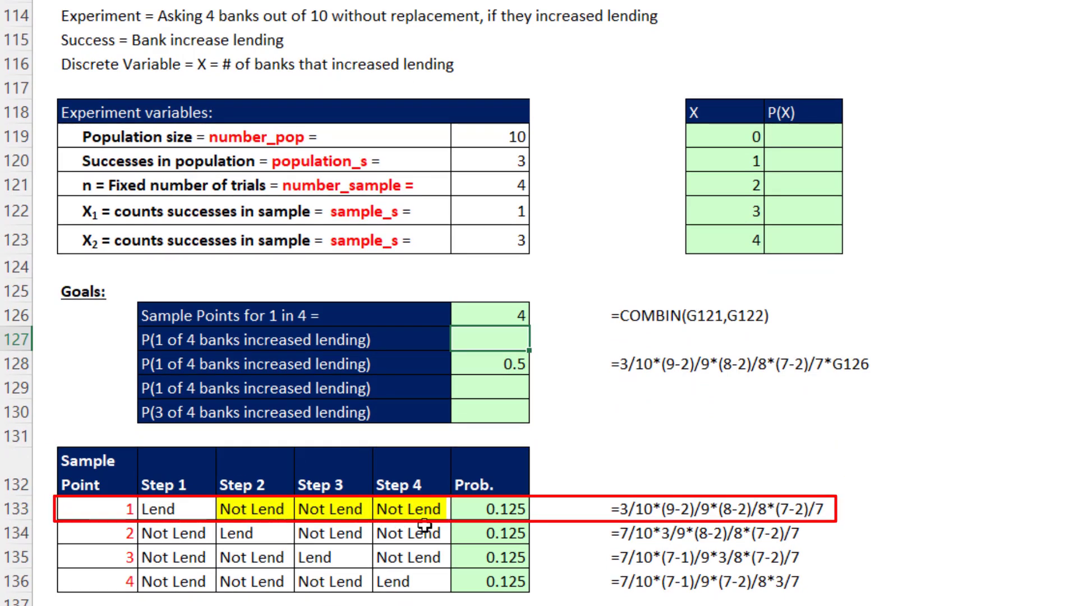
{"action": "left_click", "coordinate": [283, 534]}
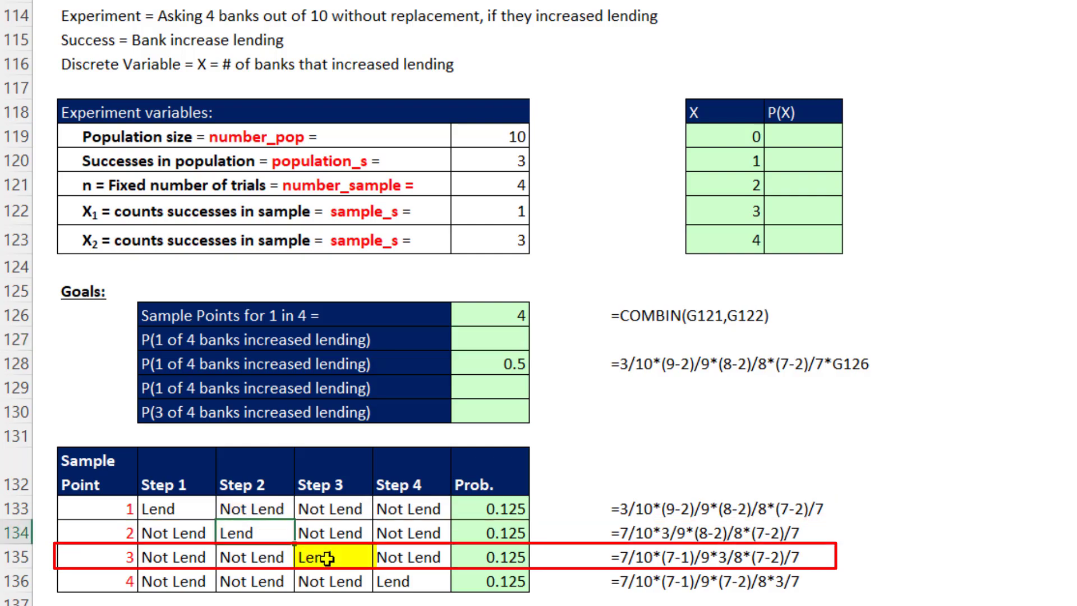
{"action": "left_click", "coordinate": [327, 558]}
{"action": "left_click", "coordinate": [424, 581]}
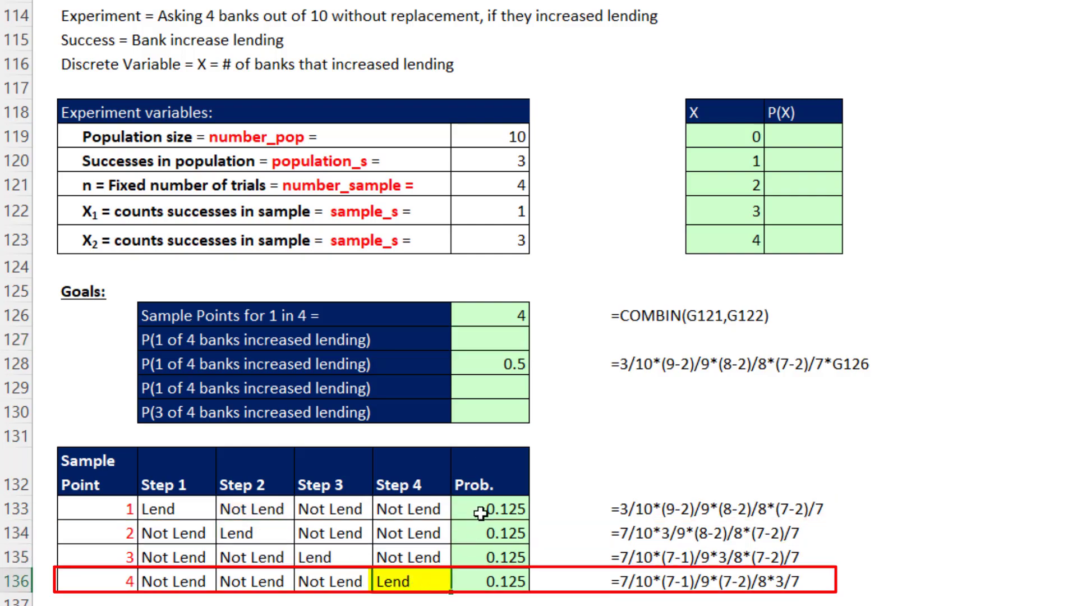
{"action": "double_click", "coordinate": [481, 512]}
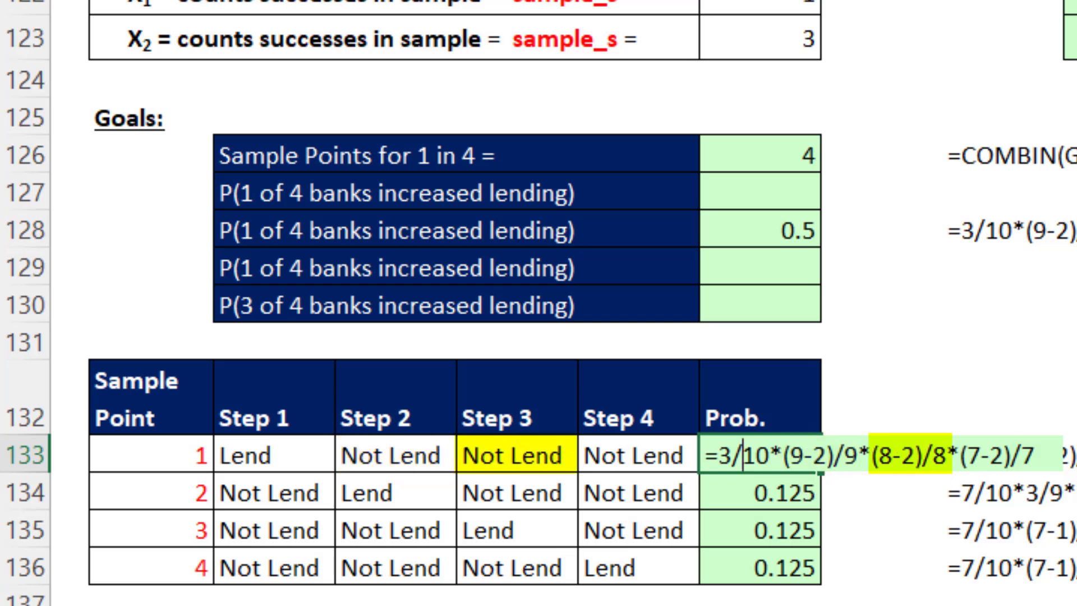
{"action": "key", "text": "Return"}
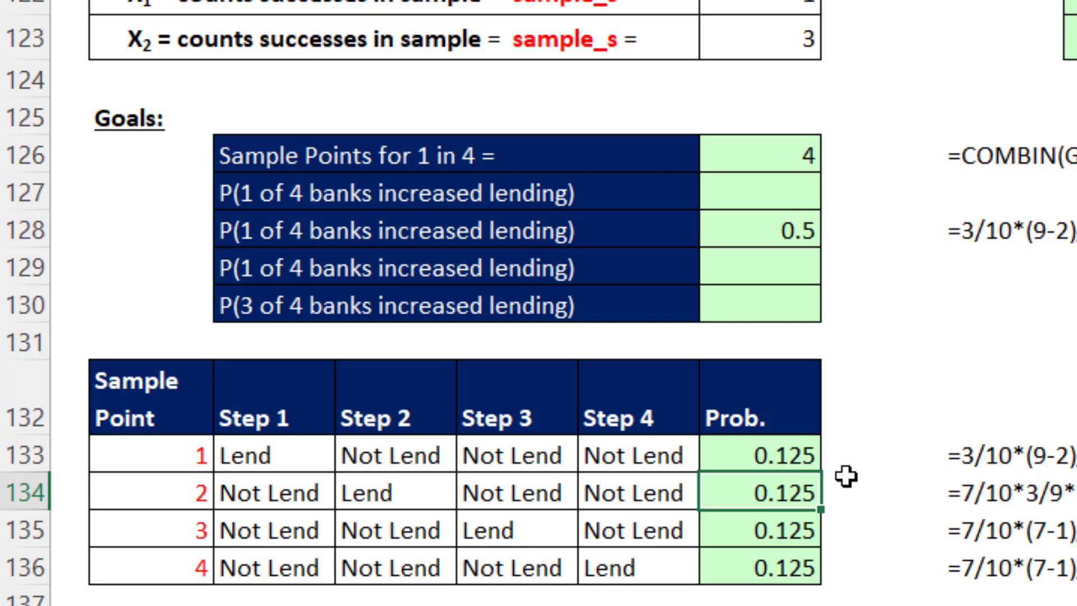
Total the four sample point probabilities in G127 with =SUM(G133:G136) and inspect the multiplication formula in G128
{"action": "left_click", "coordinate": [795, 188]}
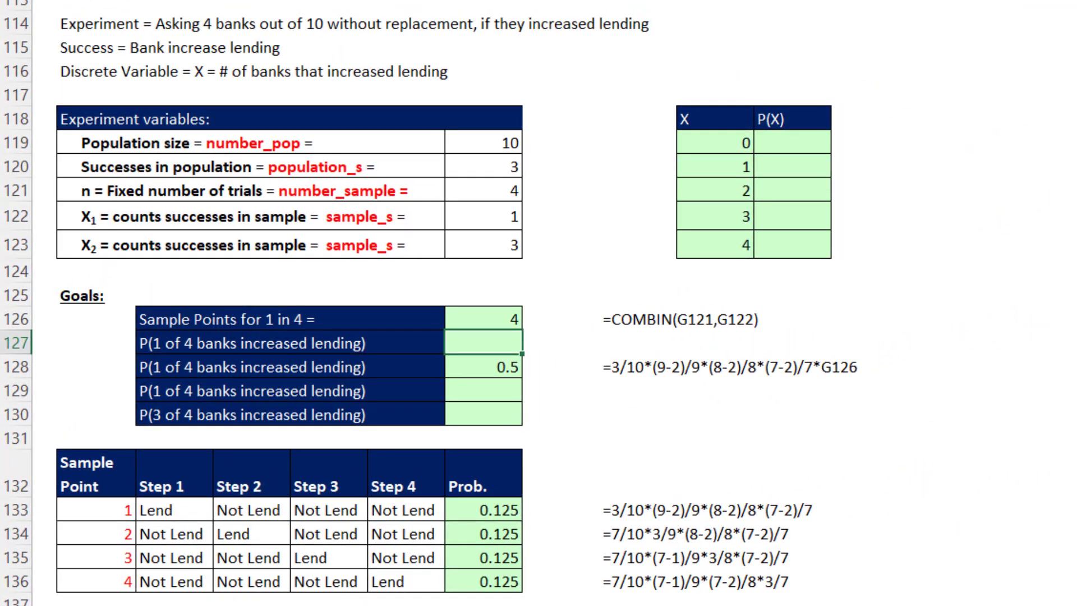
{"action": "key", "text": "alt+equal"}
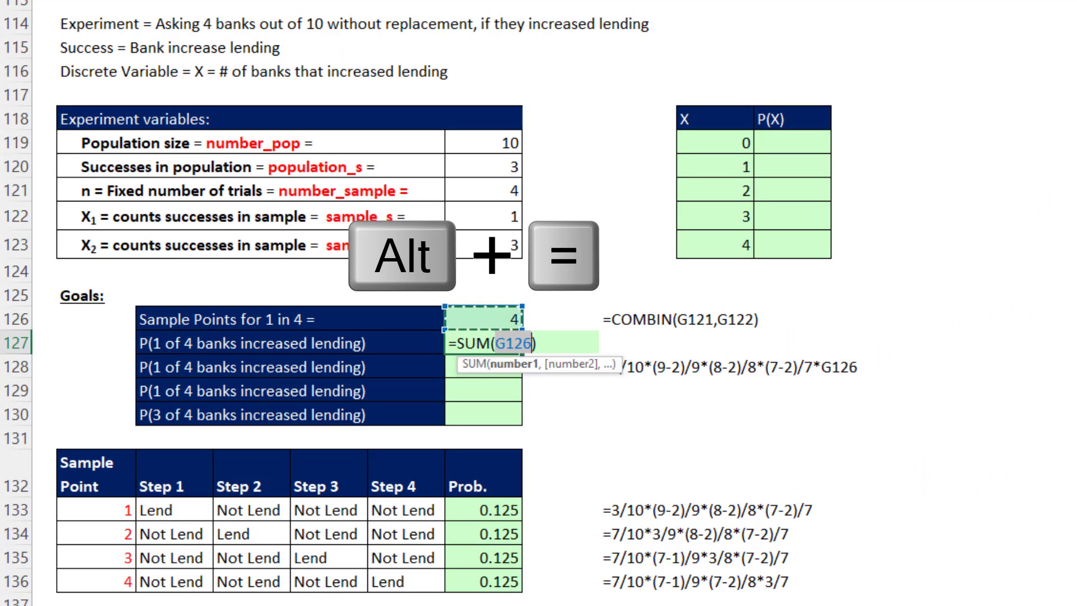
{"action": "left_click_drag", "start_coordinate": [487, 511], "coordinate": [484, 583]}
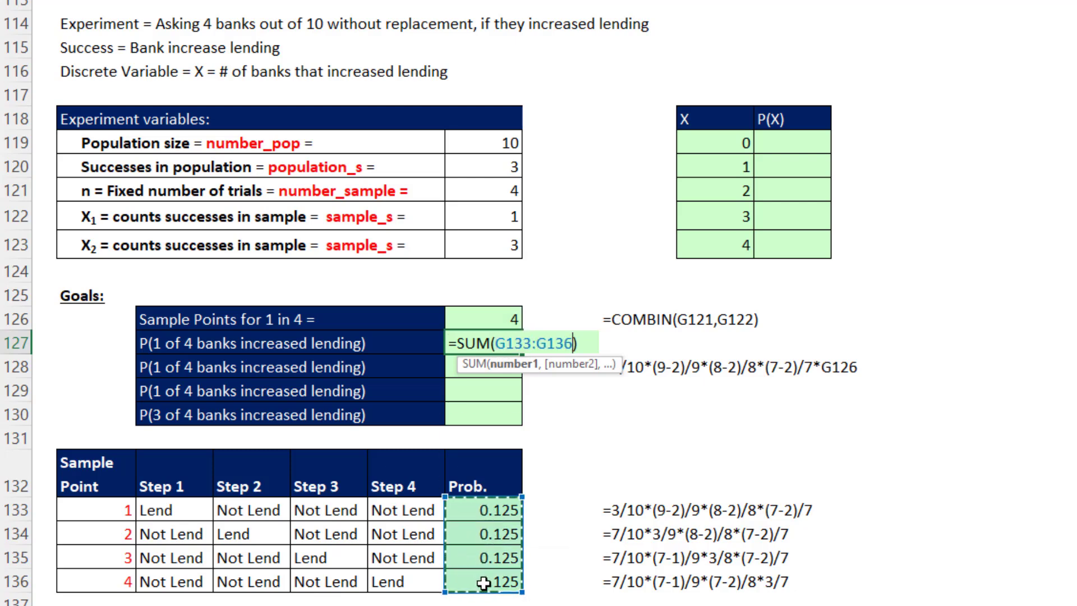
{"action": "key", "text": "Return"}
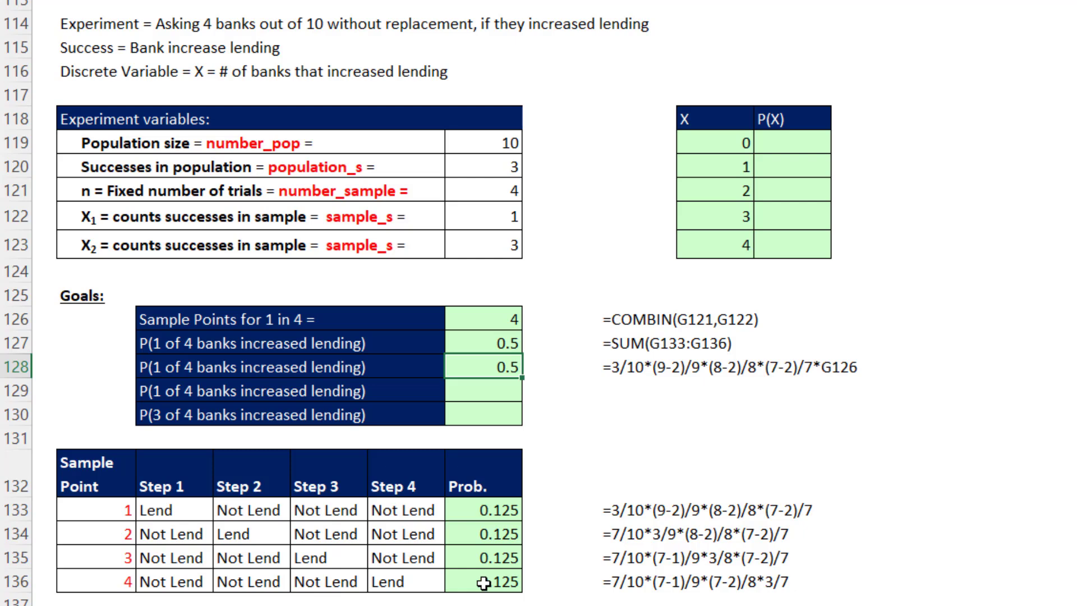
{"action": "double_click", "coordinate": [467, 370]}
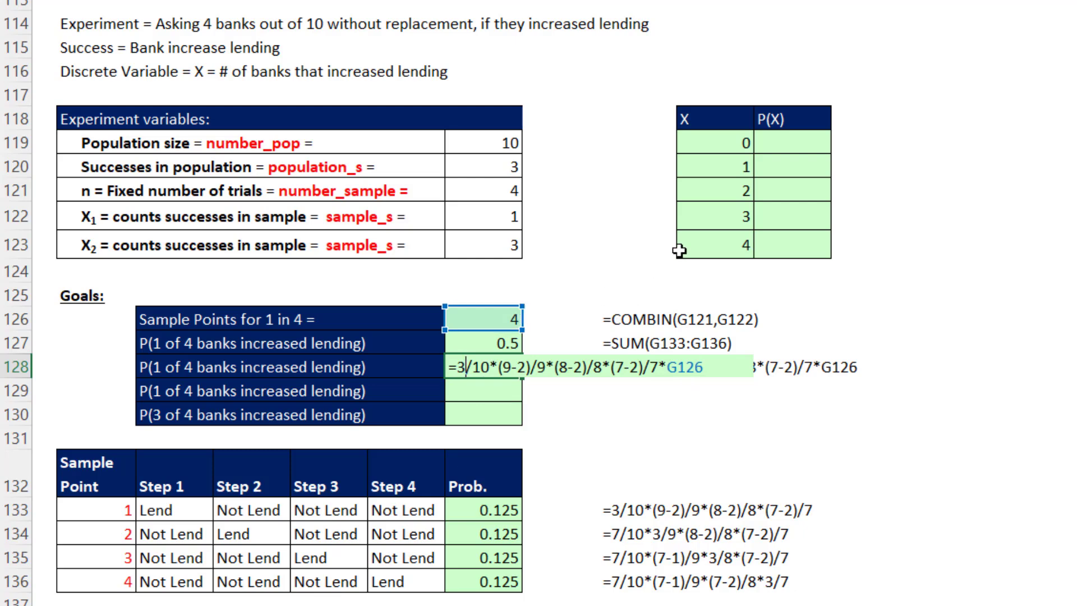
{"action": "key", "text": "Return"}
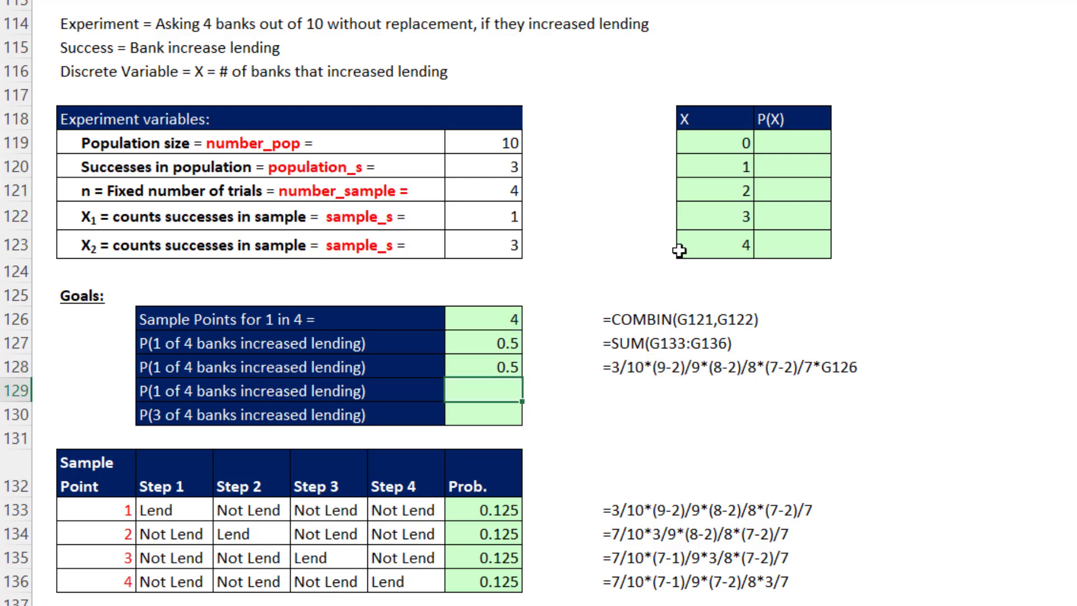
Begin a HYPGEOM.DIST formula in G129 with G122 as sample_s and G121 as number_sample
{"action": "type", "text": "=hy"}
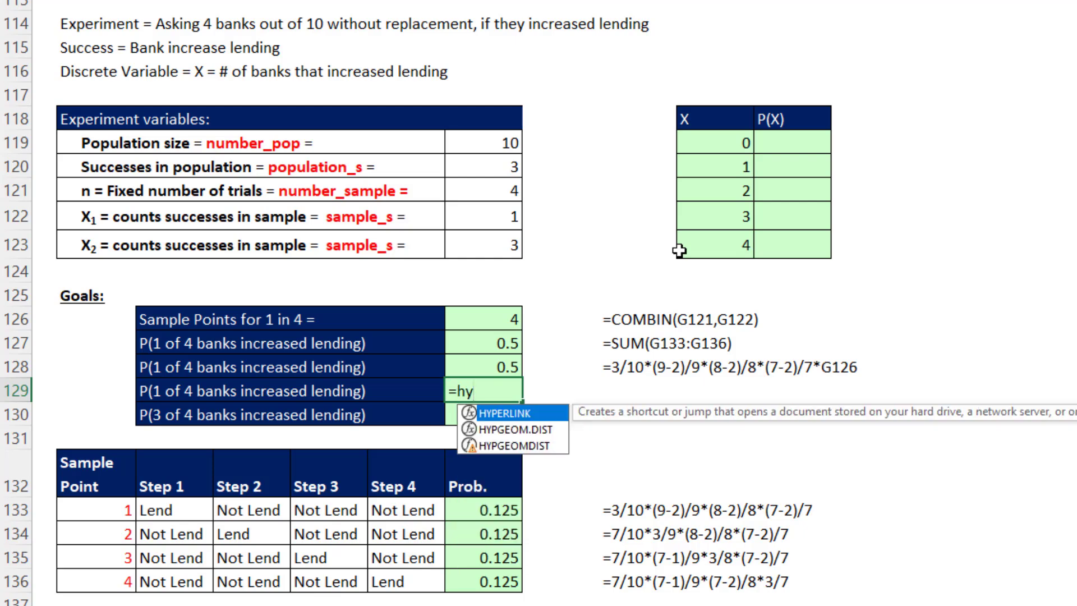
{"action": "key", "text": "Down"}
{"action": "key", "text": "Tab"}
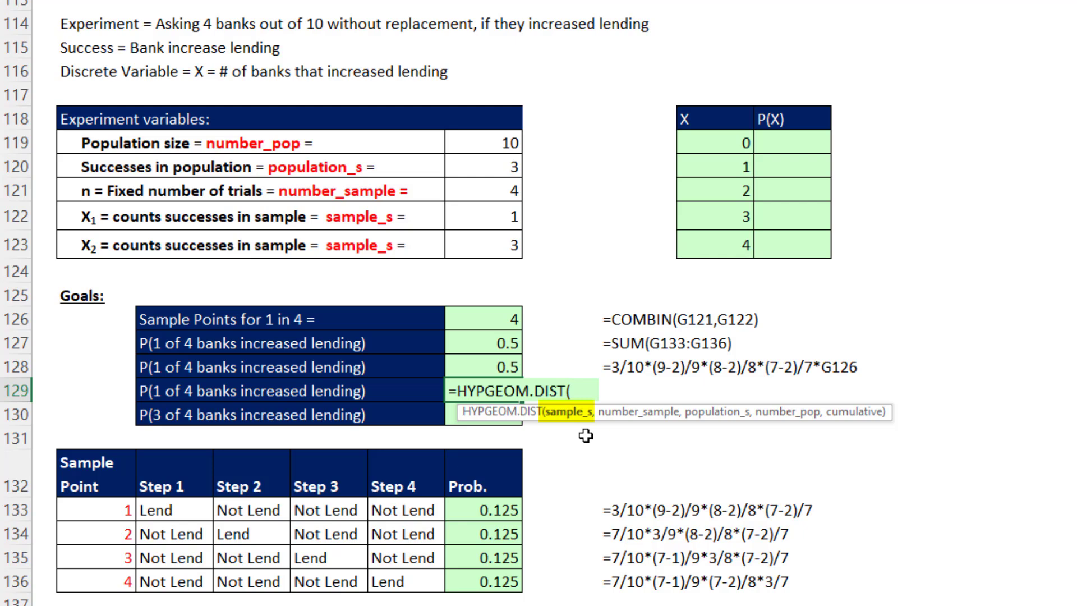
{"action": "left_click", "coordinate": [480, 223]}
{"action": "type", "text": ","}
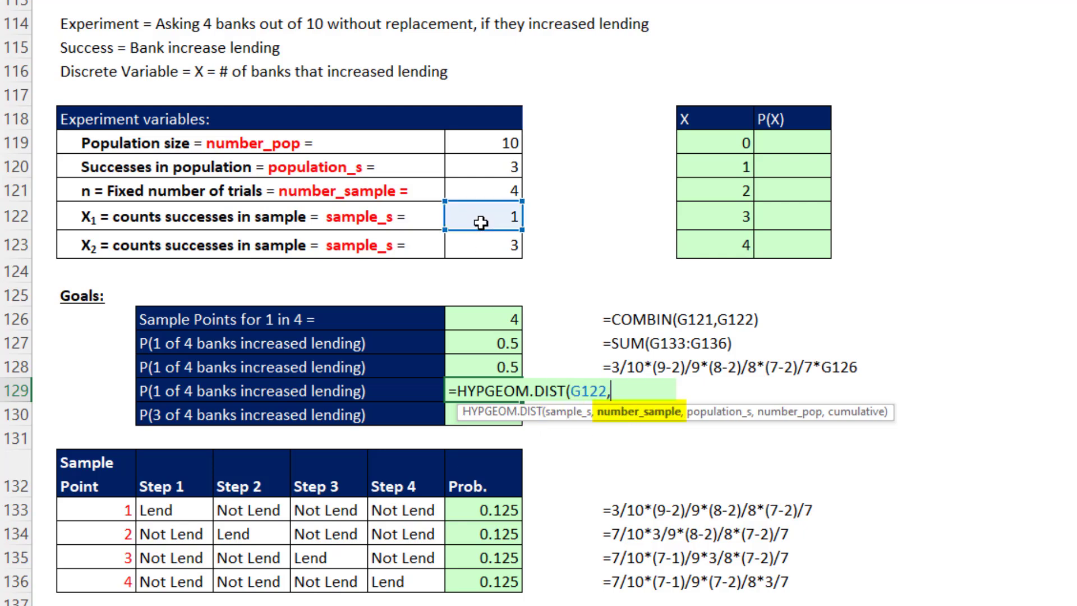
{"action": "left_click", "coordinate": [483, 187]}
{"action": "type", "text": ","}
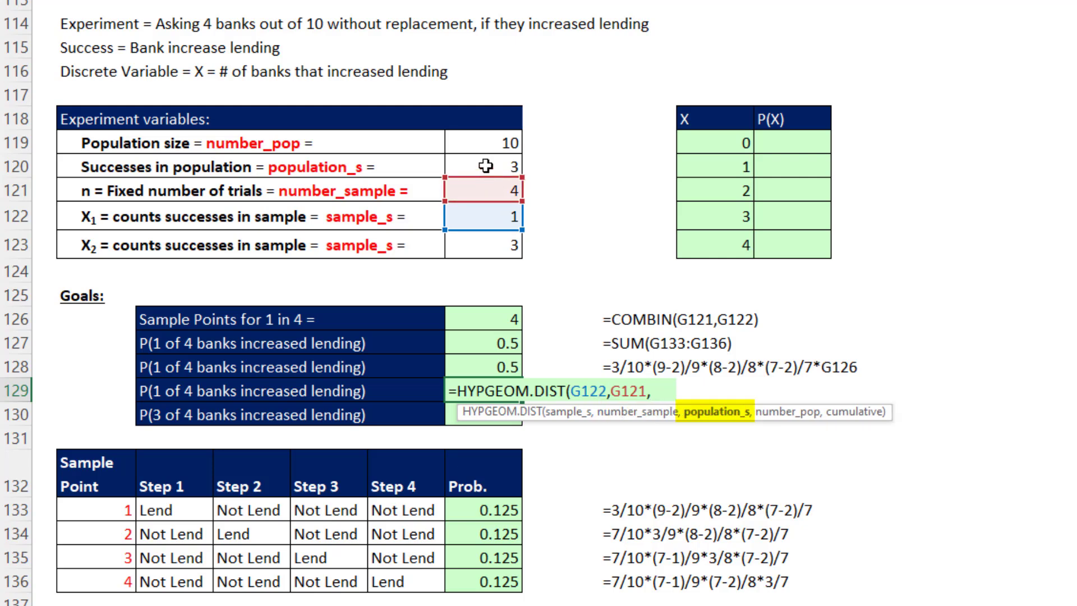
Complete the G129 formula with G120 as population_s, G119 as number_pop, and 0 as cumulative
{"action": "left_click", "coordinate": [485, 165]}
{"action": "type", "text": ","}
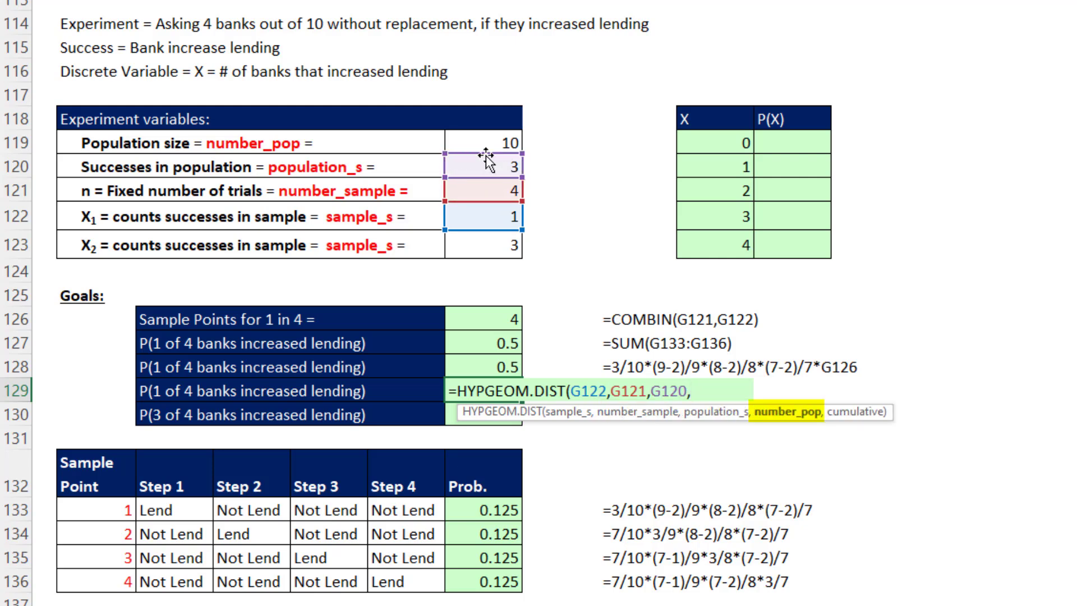
{"action": "left_click", "coordinate": [483, 142]}
{"action": "type", "text": ","}
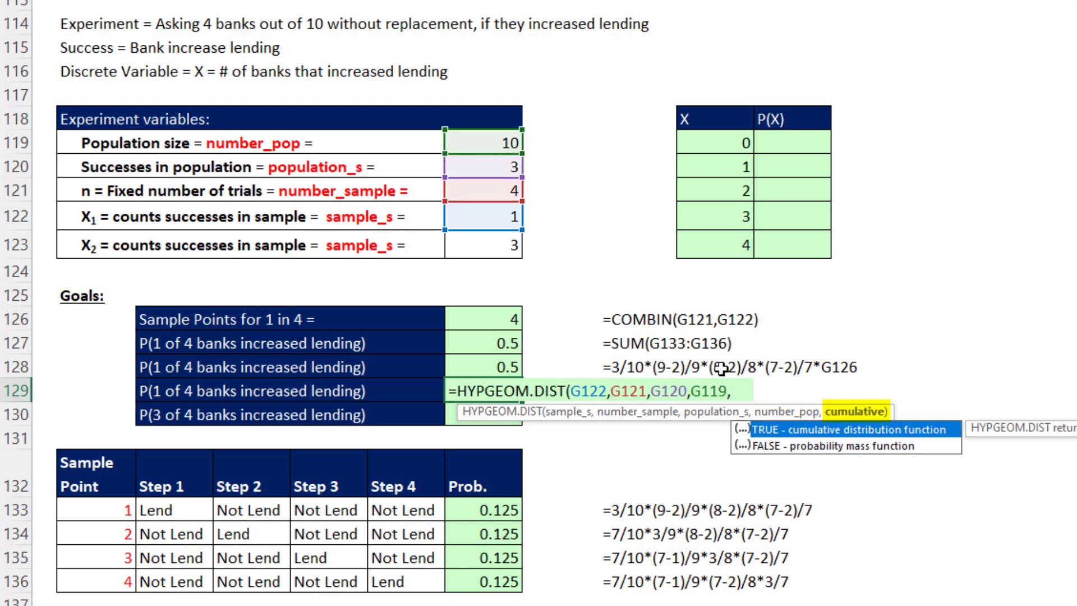
{"action": "type", "text": "0)"}
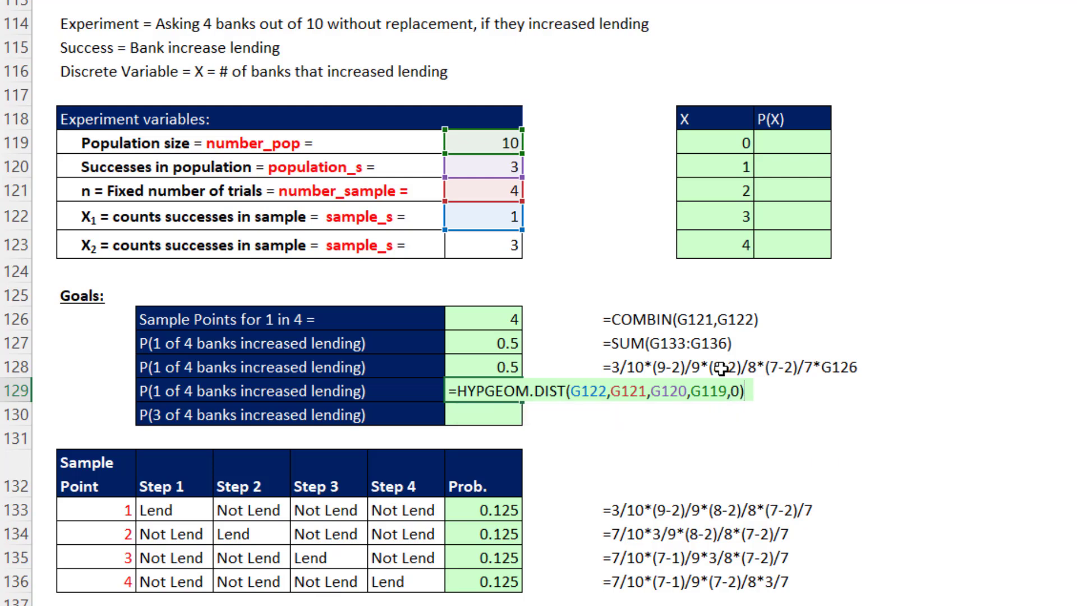
{"action": "key", "text": "Return"}
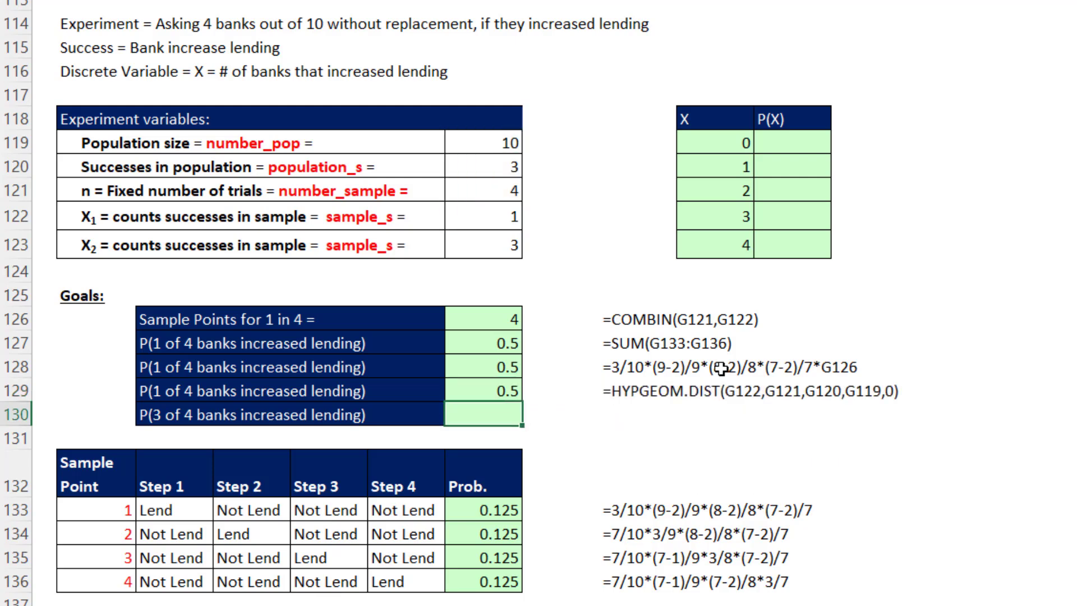
Calculate the probability that 3 of 4 banks increased lending in G130 with =HYPGEOM.DIST(G123,G121,G120,G119,0)
{"action": "type", "text": "=hypg"}
{"action": "key", "text": "Tab"}
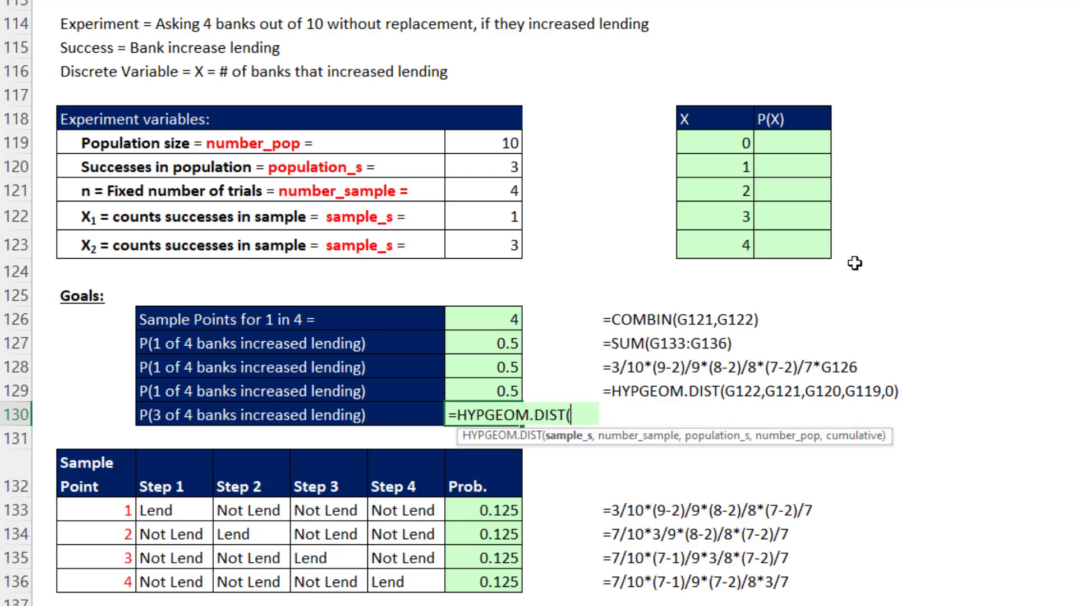
{"action": "left_click", "coordinate": [483, 241]}
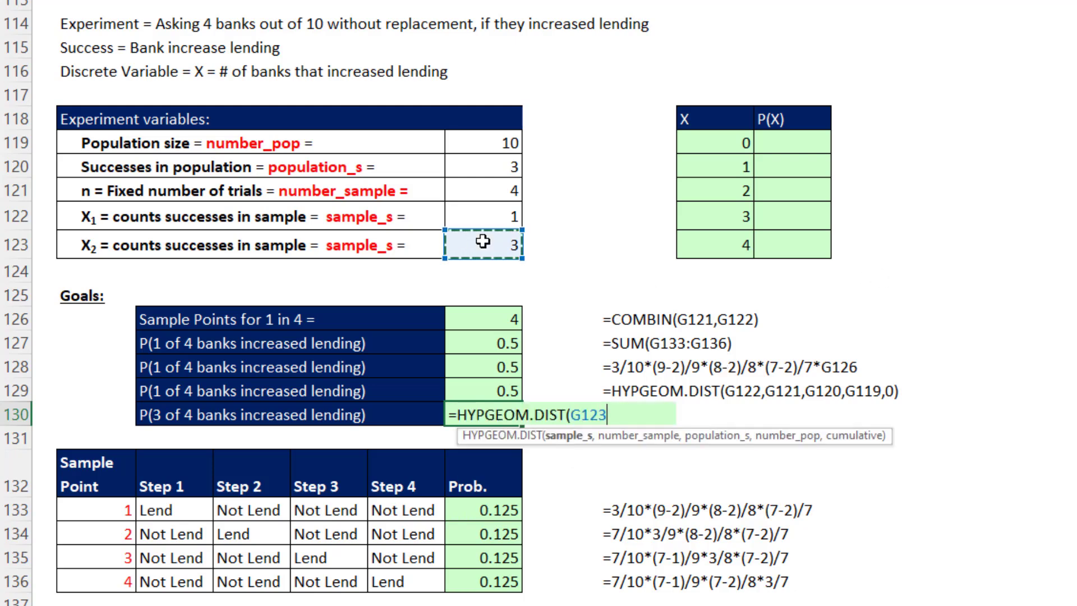
{"action": "type", "text": ","}
{"action": "left_click", "coordinate": [474, 191]}
{"action": "type", "text": ","}
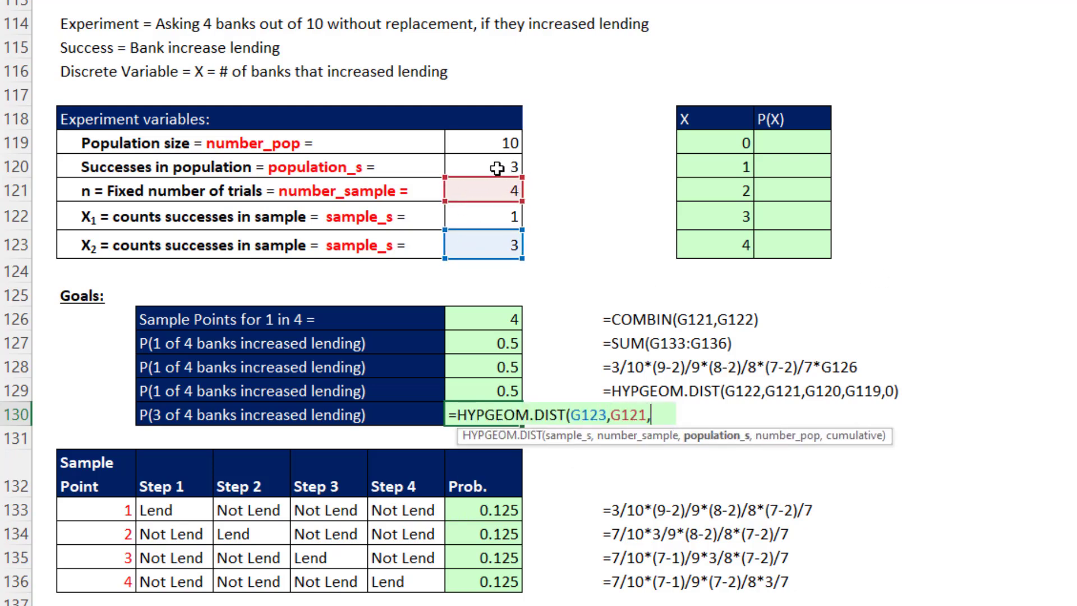
{"action": "left_click", "coordinate": [497, 168]}
{"action": "type", "text": ","}
{"action": "left_click", "coordinate": [500, 143]}
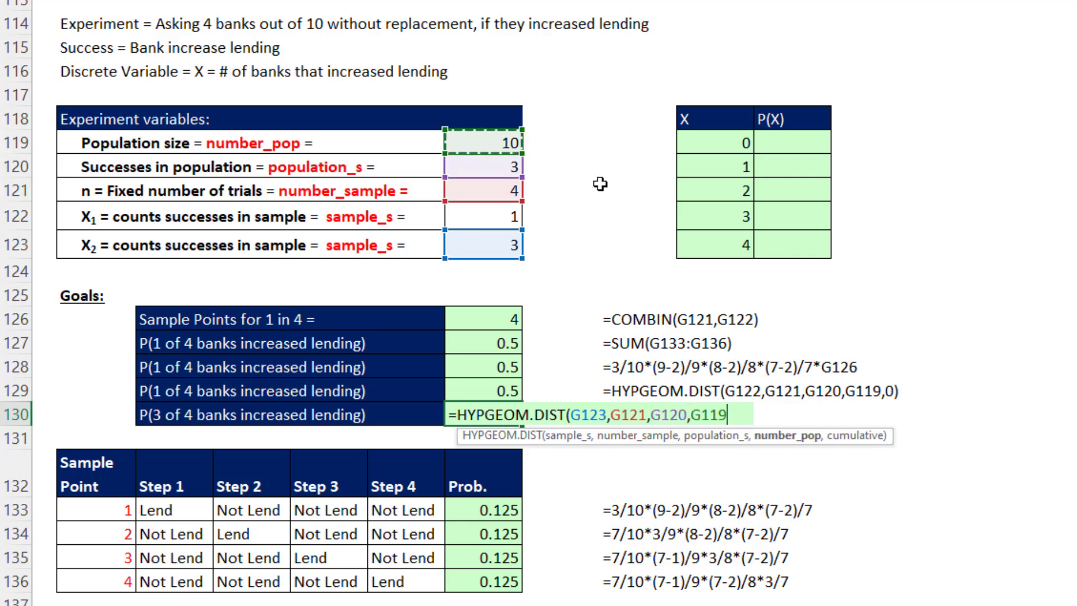
{"action": "type", "text": ",0)"}
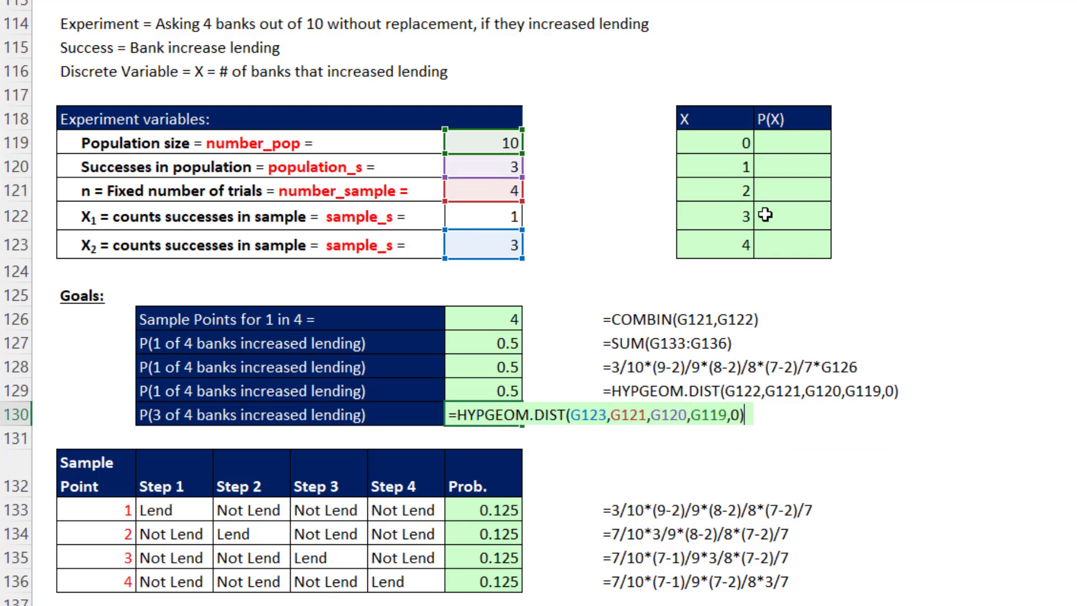
{"action": "key", "text": "Return"}
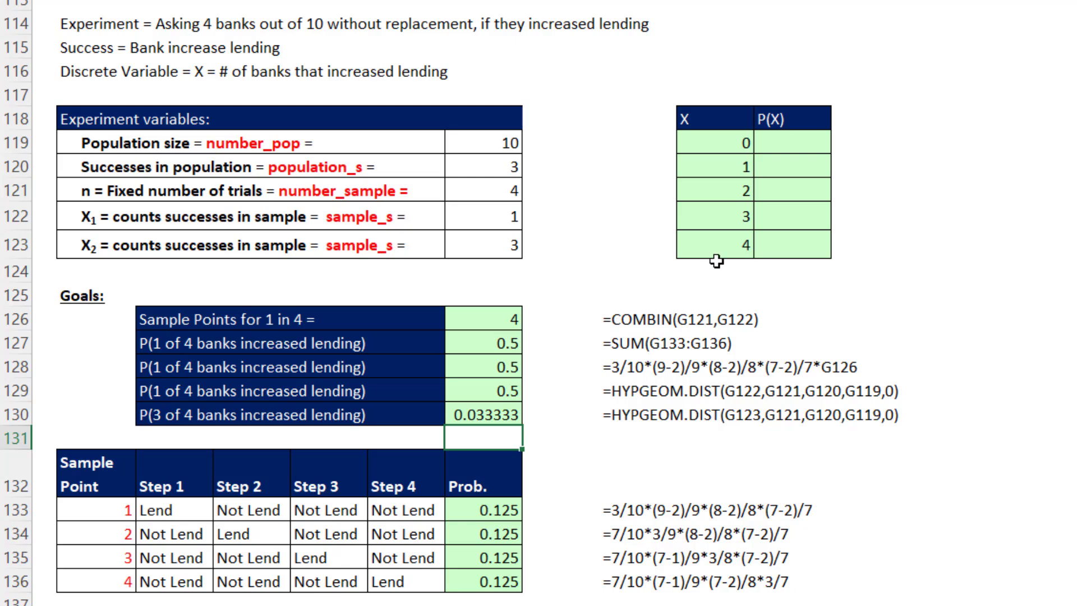
Begin a spilled HYPGEOM.DIST formula in K119 with J119# as sample_s and G121 as number_sample
{"action": "left_click", "coordinate": [787, 139]}
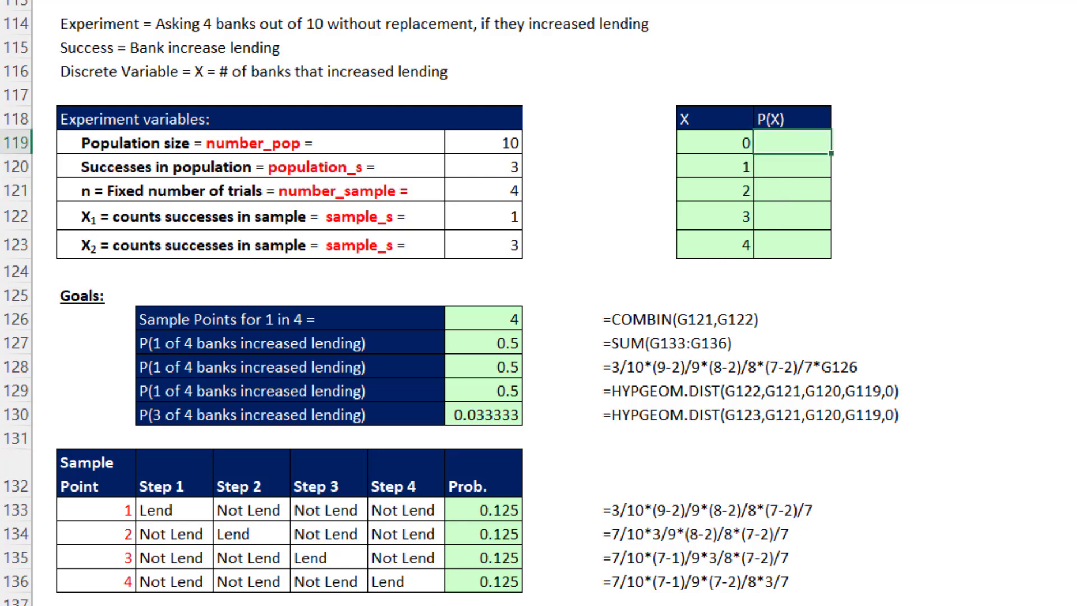
{"action": "type", "text": "=hy"}
{"action": "key", "text": "Tab"}
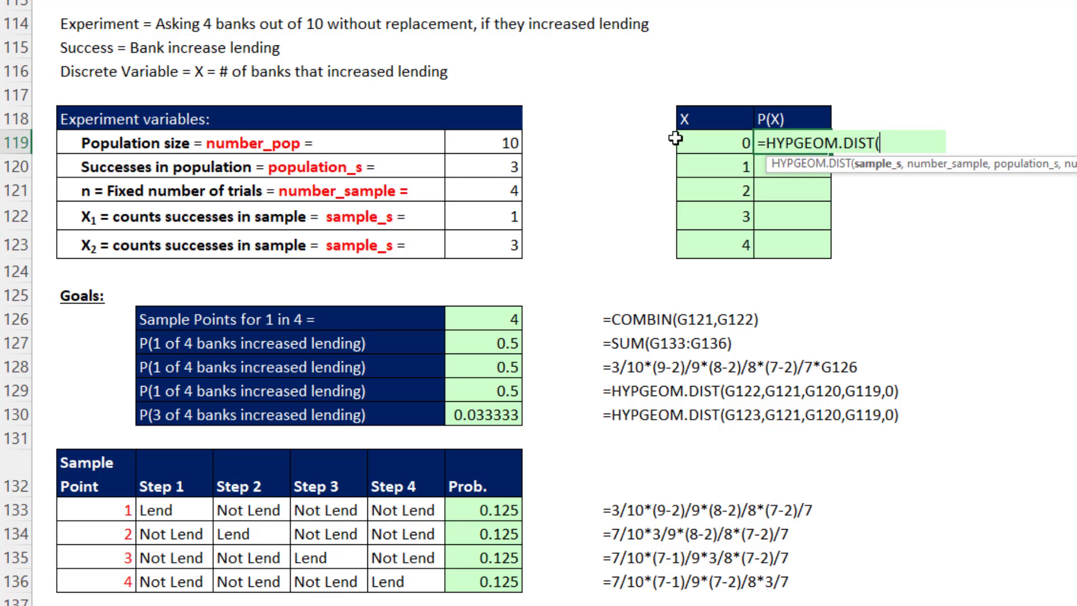
{"action": "left_click_drag", "start_coordinate": [712, 143], "coordinate": [728, 261]}
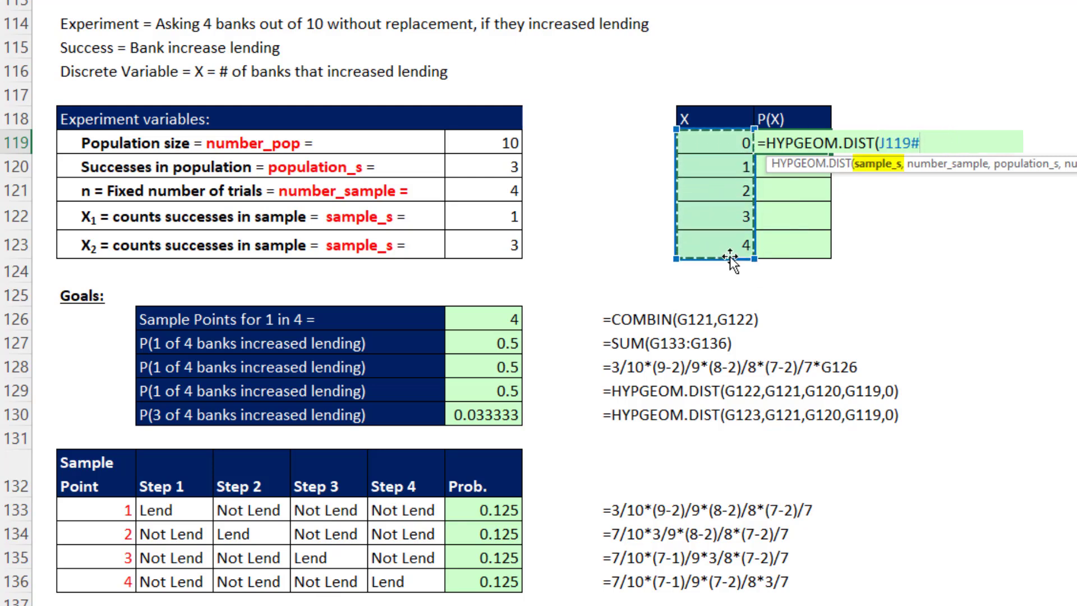
{"action": "type", "text": ","}
{"action": "left_click", "coordinate": [515, 191]}
{"action": "type", "text": ","}
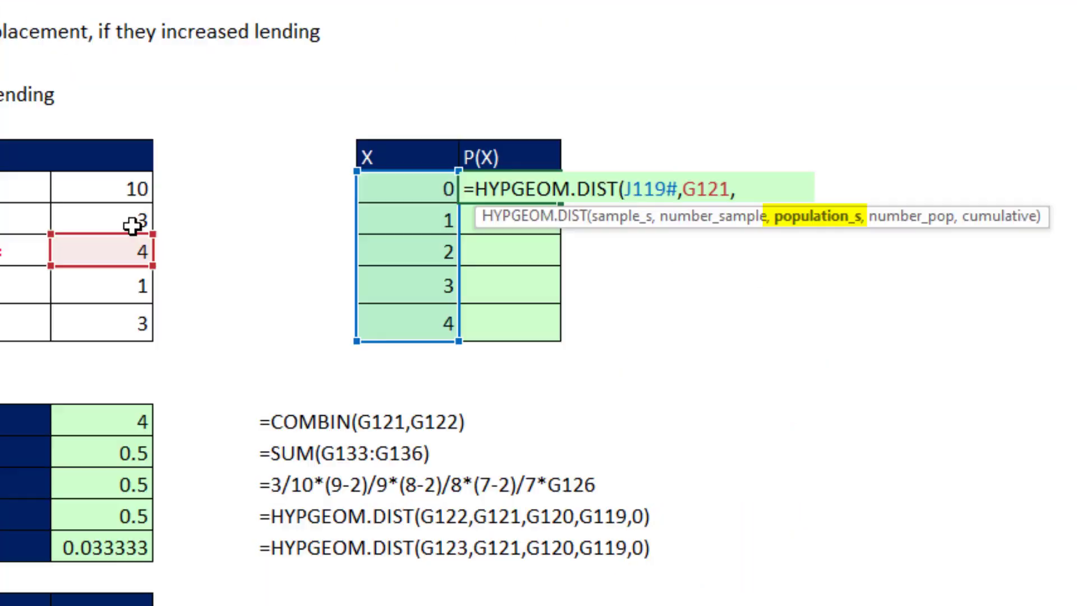
Complete the K119 formula with G120 as population_s, G119 as number_pop, and 0 as cumulative, filling the P(X) column
{"action": "left_click", "coordinate": [507, 168]}
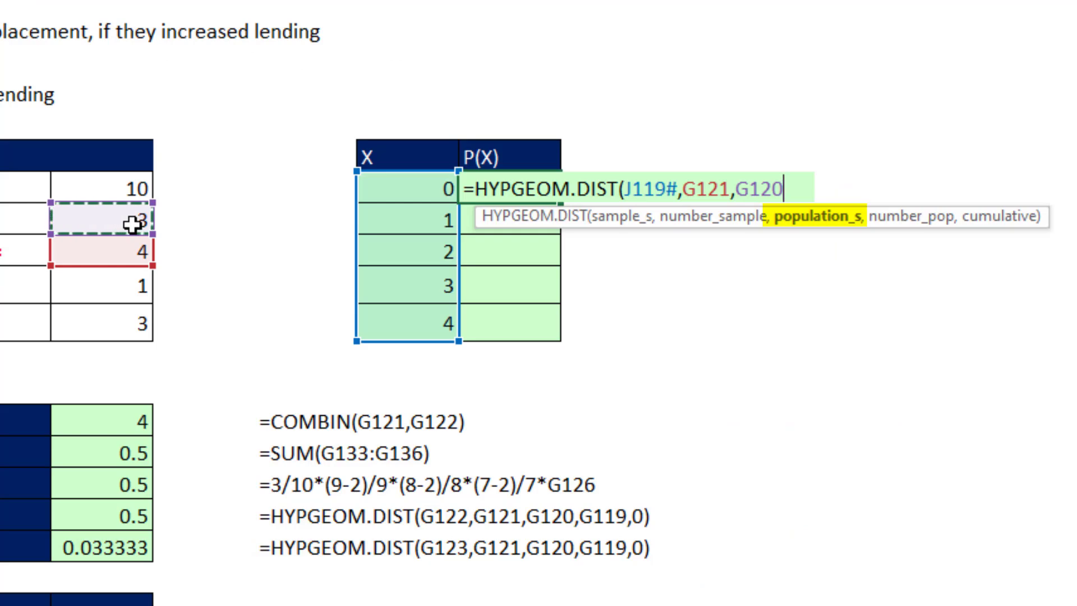
{"action": "type", "text": ","}
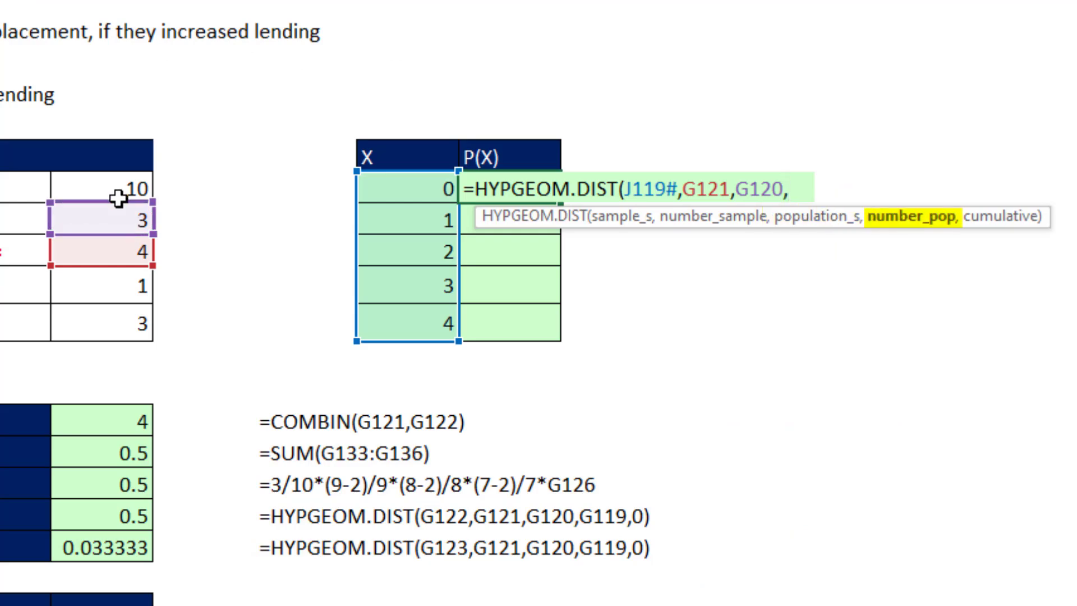
{"action": "left_click", "coordinate": [120, 188]}
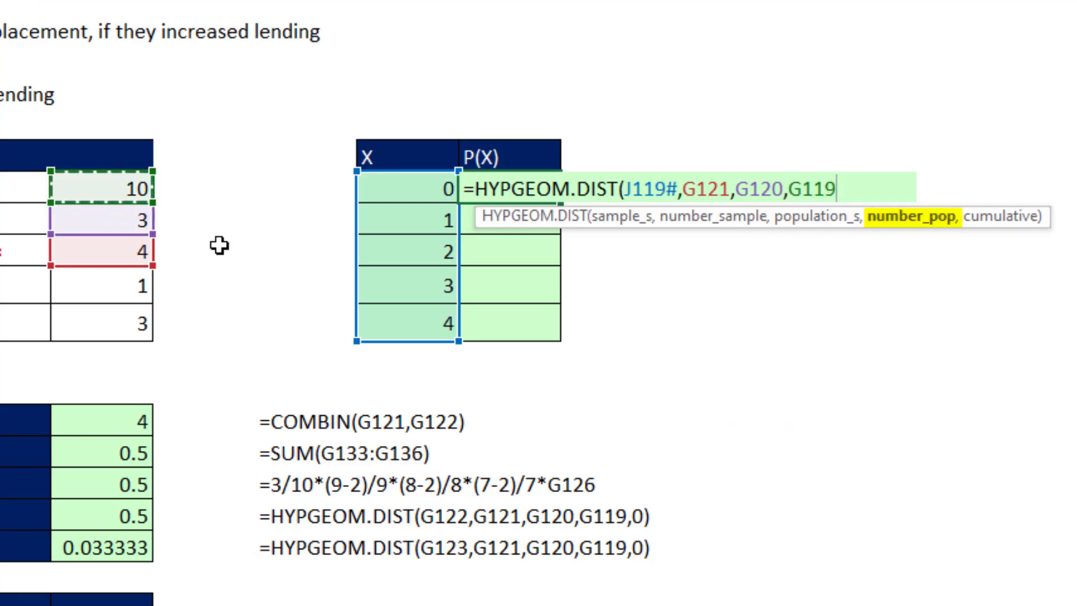
{"action": "type", "text": ",0"}
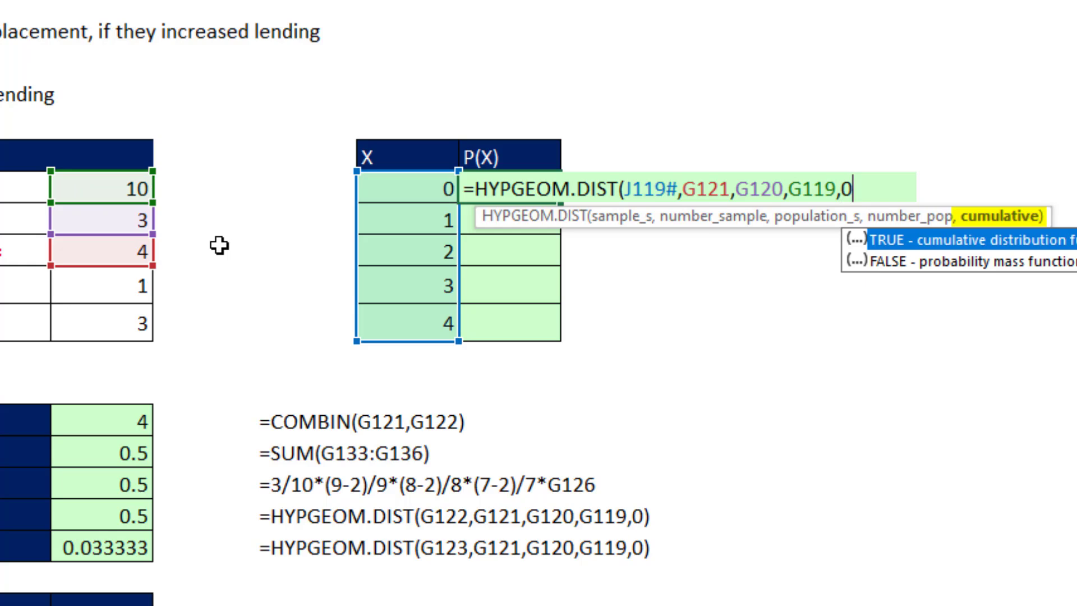
{"action": "type", "text": ")"}
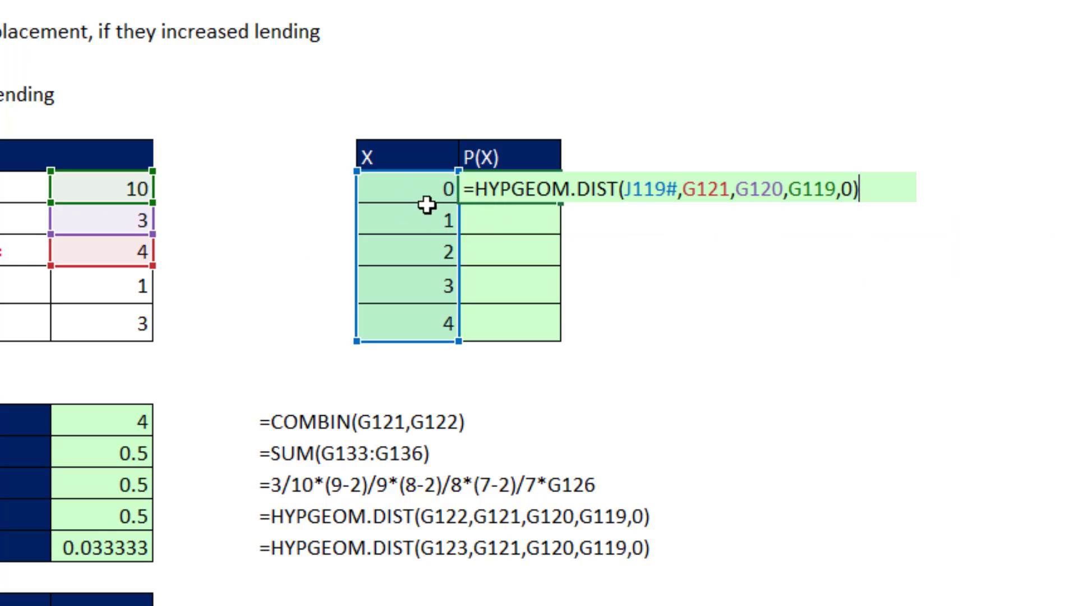
{"action": "key", "text": "ctrl+Return"}
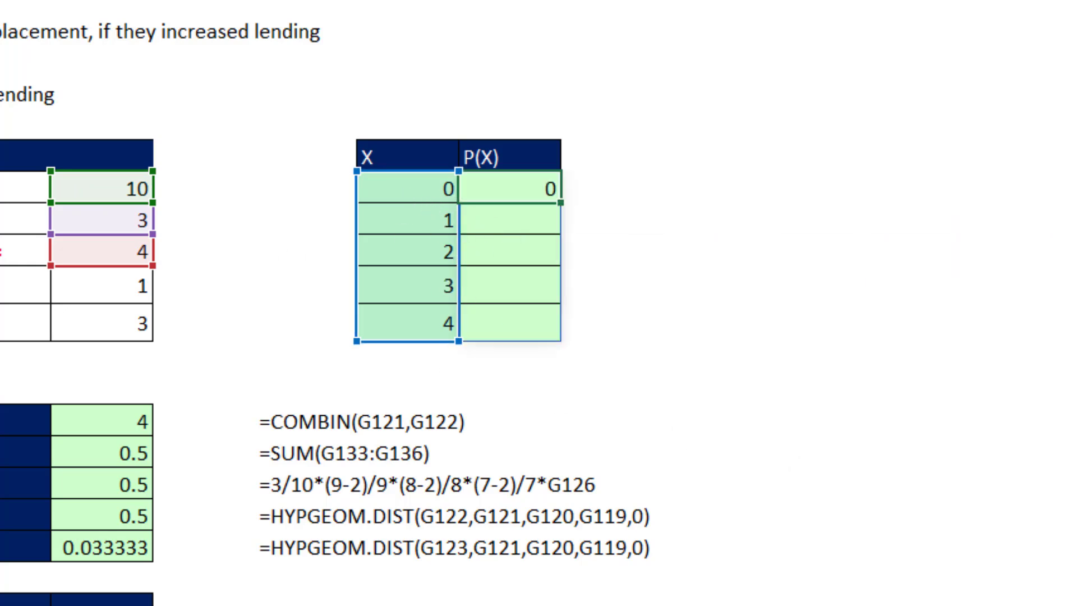
Check the spilled P(X) values and total them in K124 with =SUM(K119#)
{"action": "left_click", "coordinate": [493, 220]}
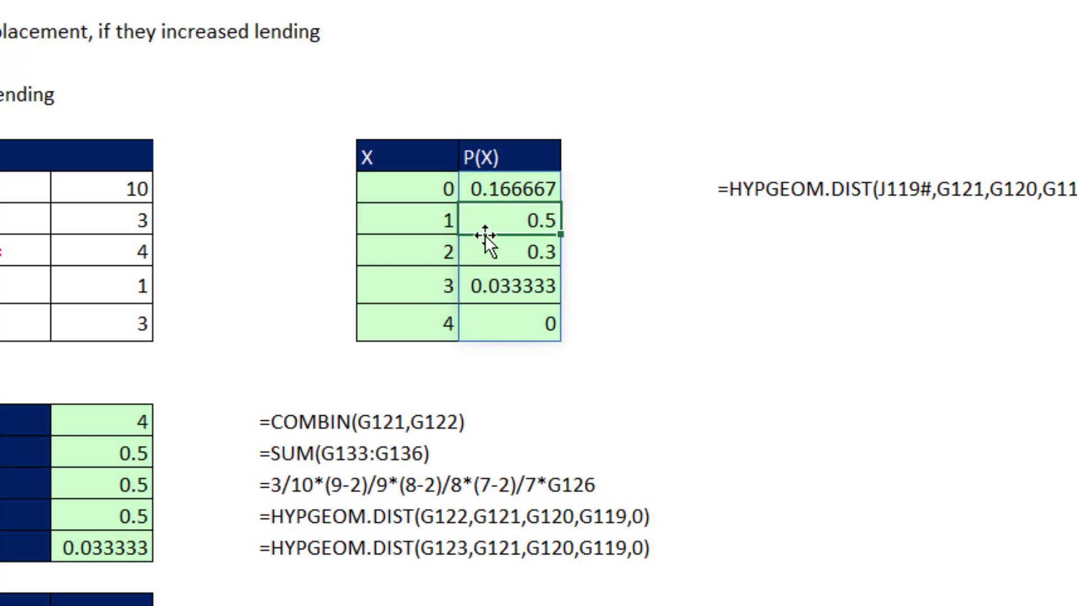
{"action": "left_click", "coordinate": [497, 300]}
{"action": "left_click", "coordinate": [521, 331]}
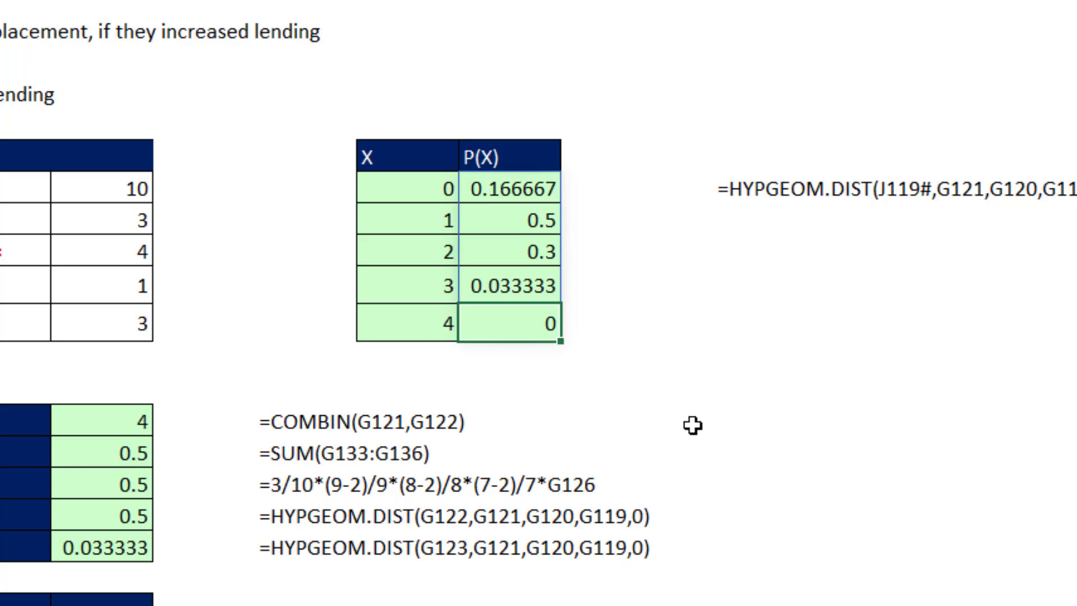
{"action": "left_click", "coordinate": [545, 364]}
{"action": "key", "text": "alt+equal"}
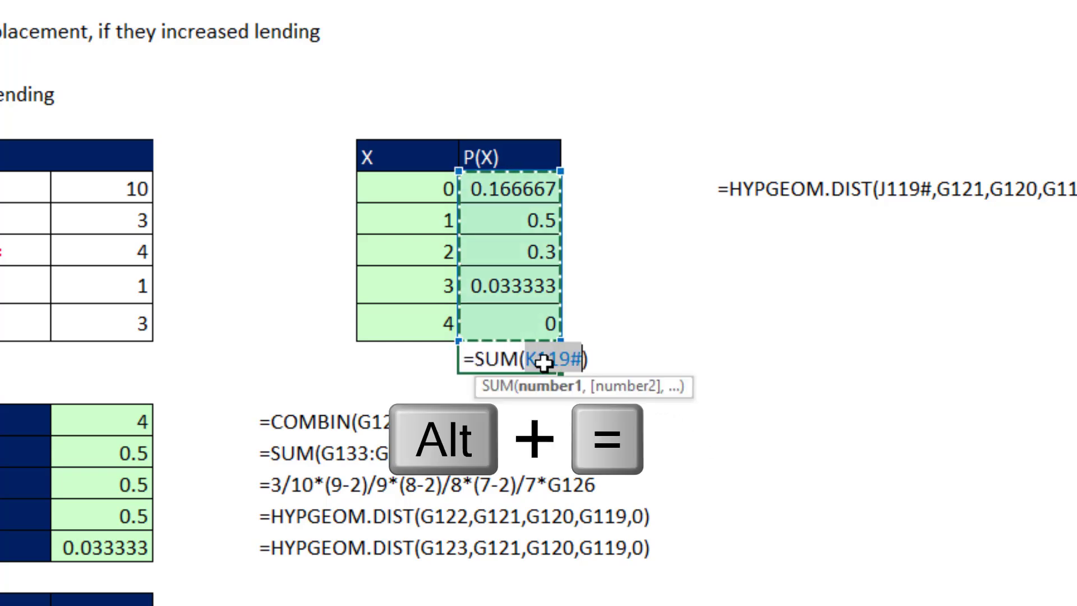
{"action": "key", "text": "Return"}
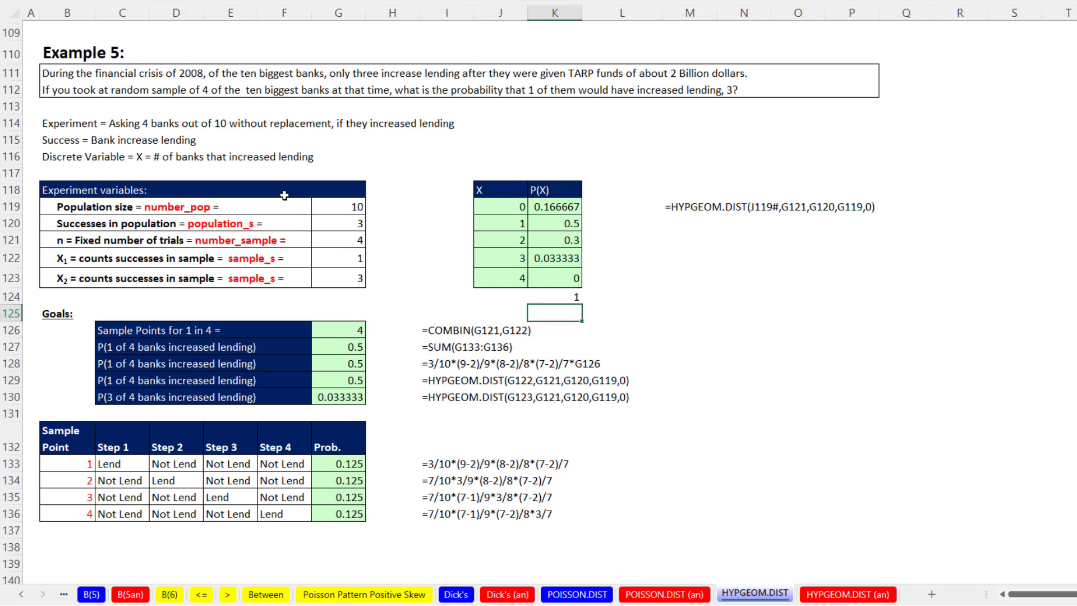
Review the Example 5 sample size in G121 and the probability formulas in G133, G127, G128 and G129, leaving them unchanged
{"action": "left_click", "coordinate": [338, 240]}
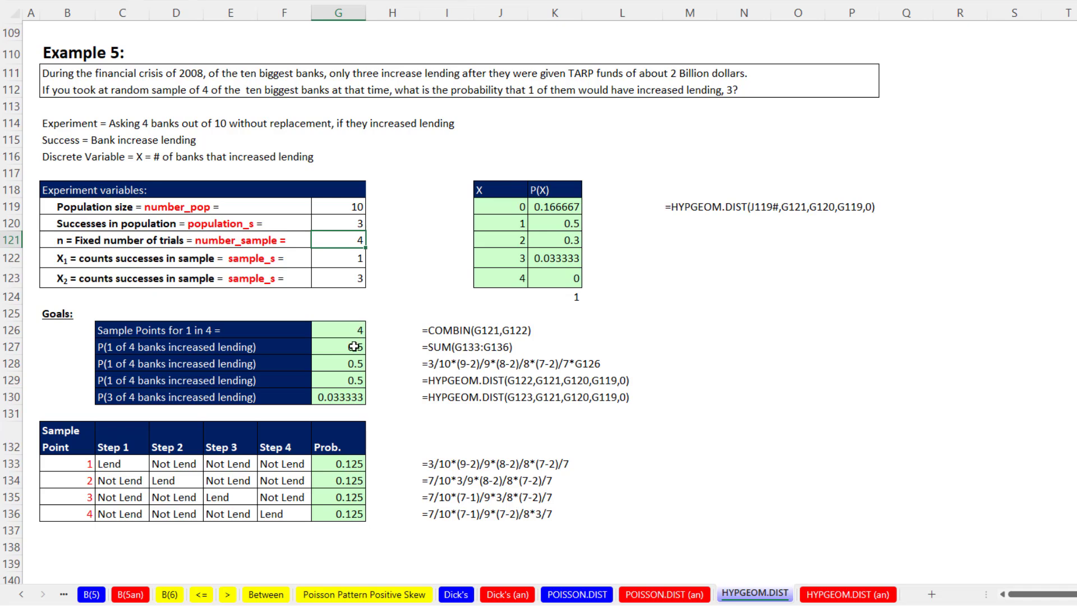
{"action": "double_click", "coordinate": [351, 465]}
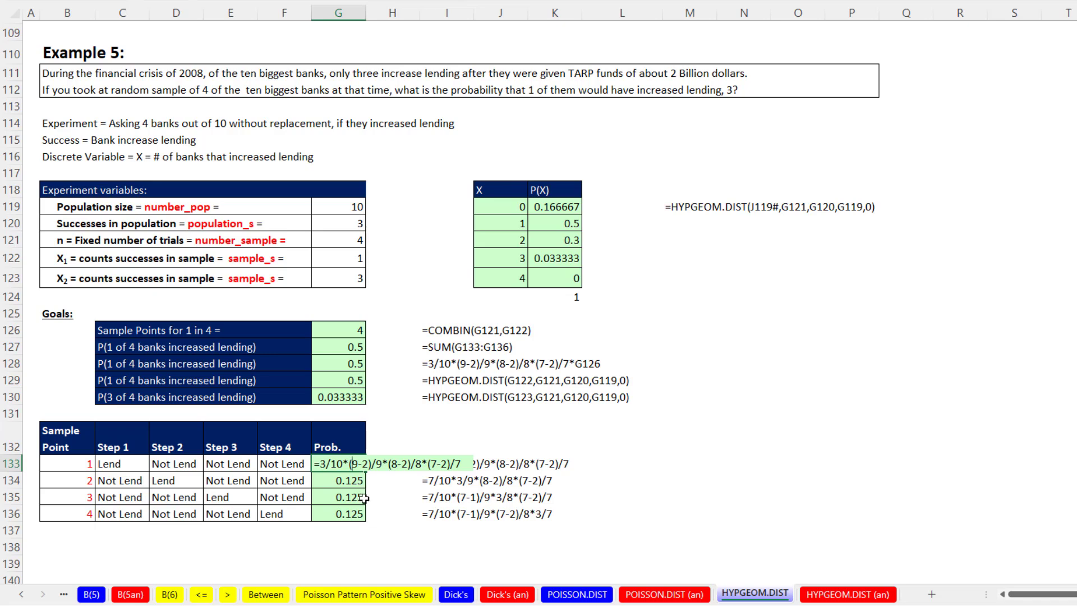
{"action": "key", "text": "Escape"}
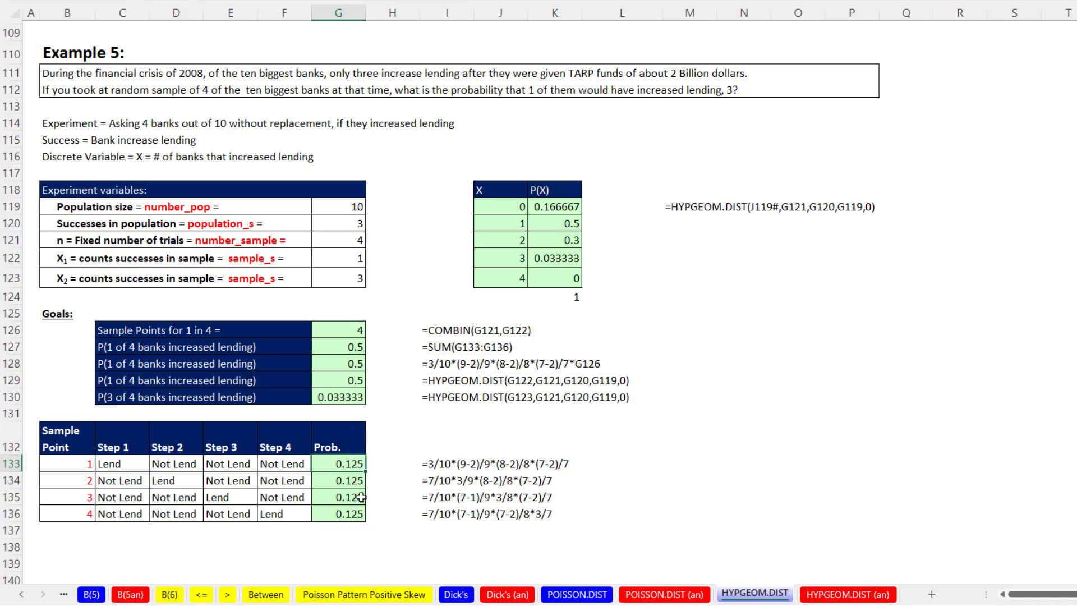
{"action": "double_click", "coordinate": [354, 342]}
{"action": "key", "text": "Escape"}
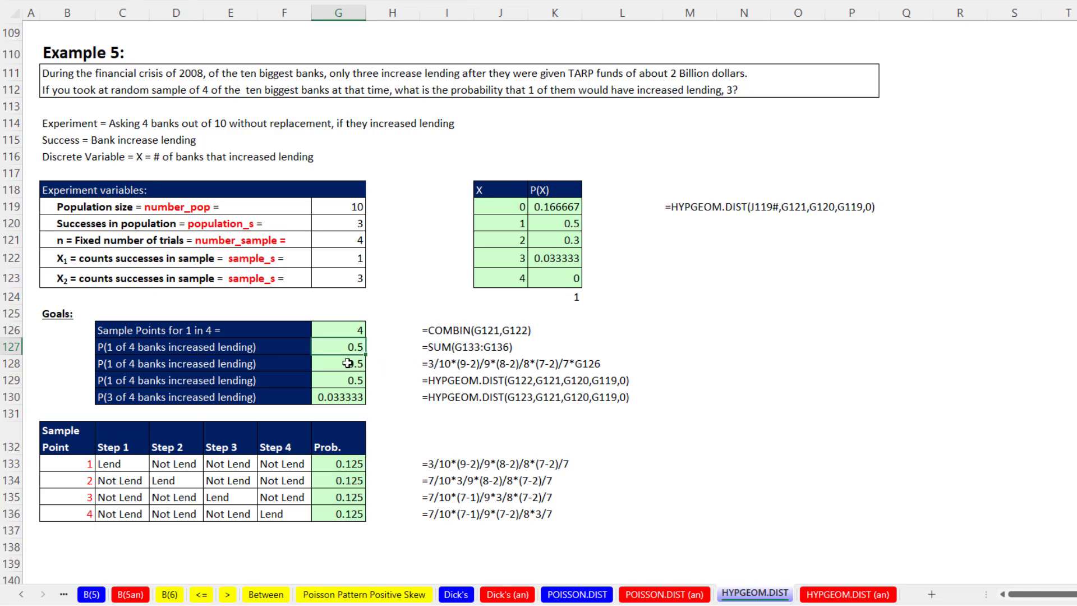
{"action": "double_click", "coordinate": [323, 368]}
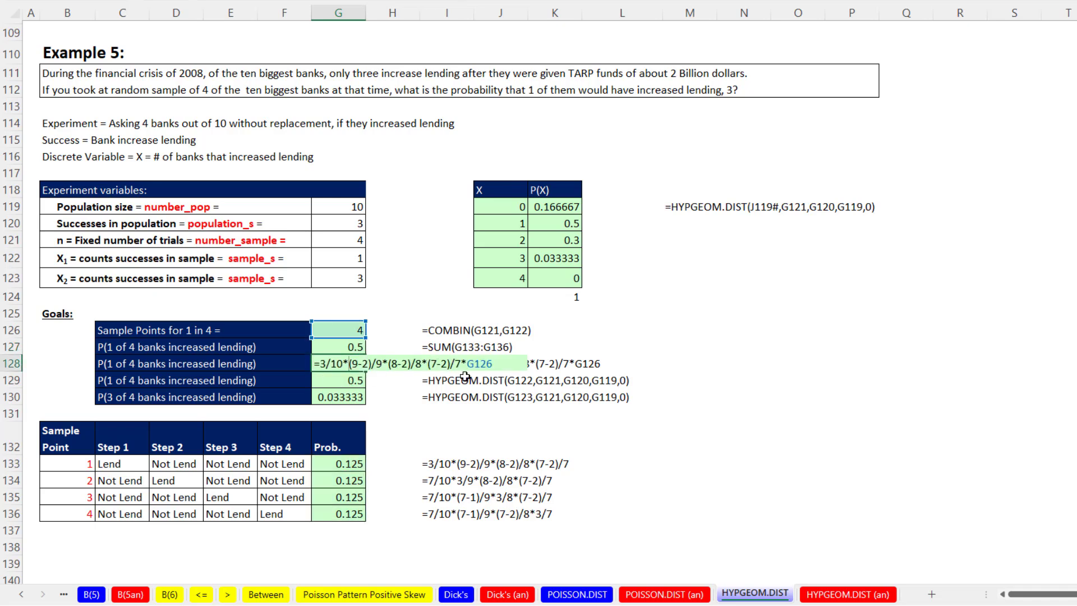
{"action": "key", "text": "Escape"}
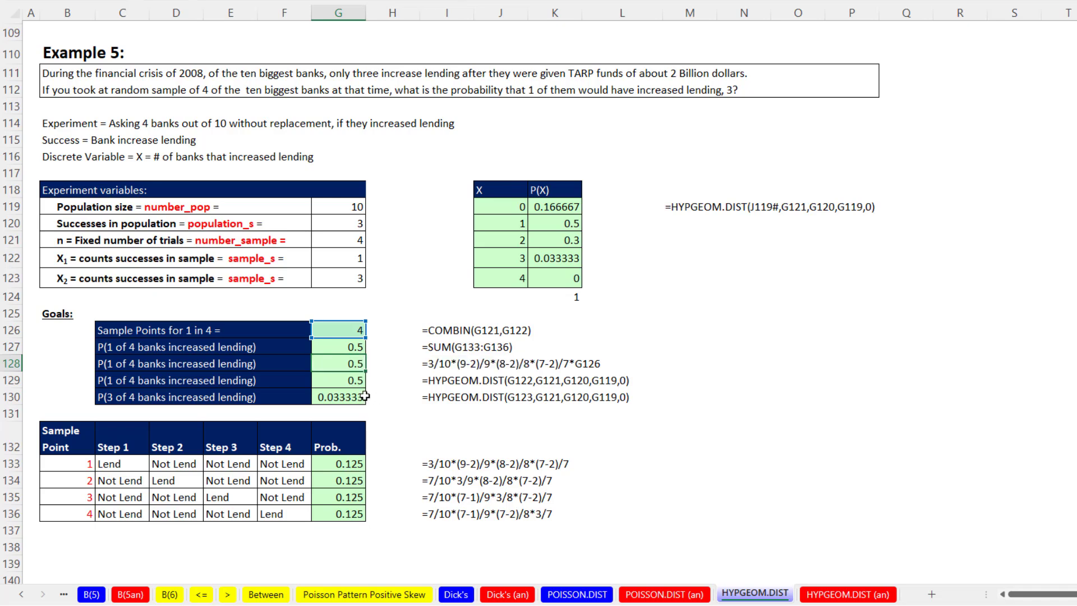
{"action": "double_click", "coordinate": [352, 383]}
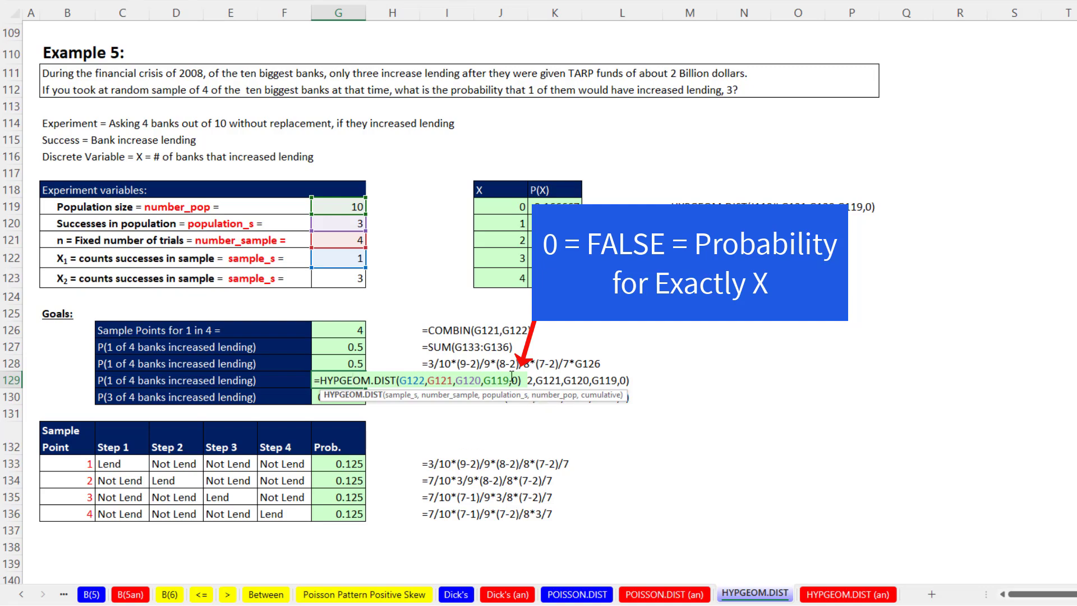
{"action": "key", "text": "Return"}
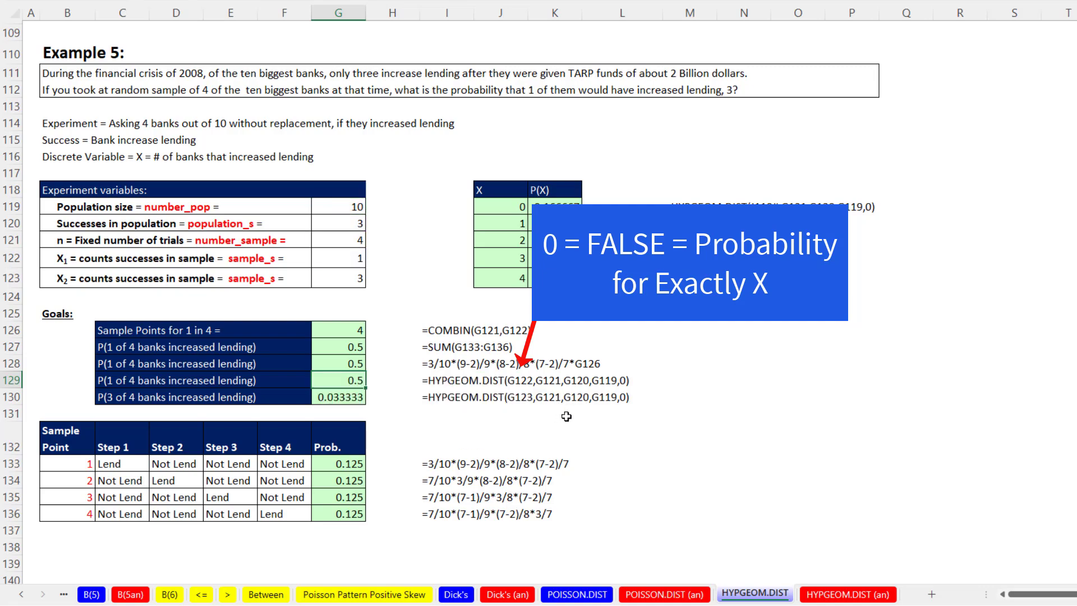
Examine the Example 4 formulas for P(x<=2) in D106 and D107, including the cumulative argument of HYPGEOM.DIST
{"action": "scroll", "coordinate": [564, 416], "scroll_direction": "up", "scroll_amount": 4}
{"action": "scroll", "coordinate": [566, 415], "scroll_direction": "up", "scroll_amount": 3}
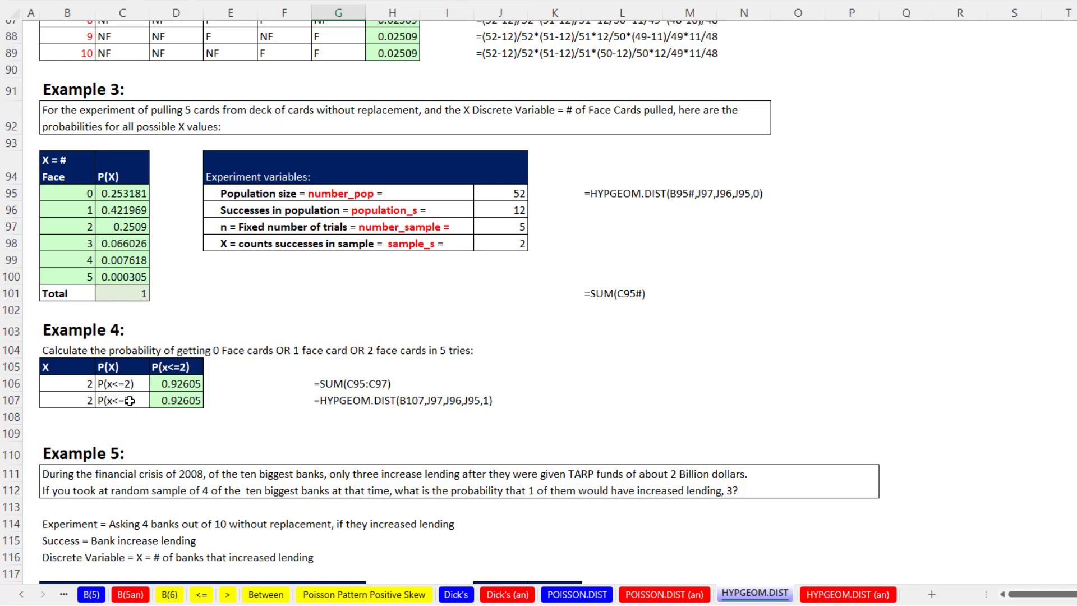
{"action": "double_click", "coordinate": [185, 384]}
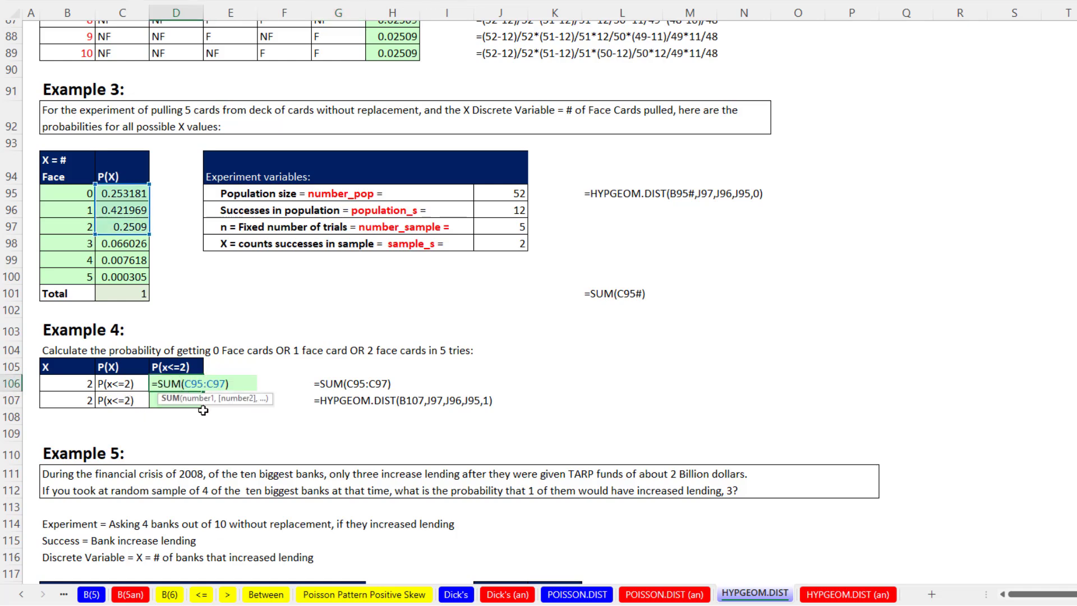
{"action": "key", "text": "Escape"}
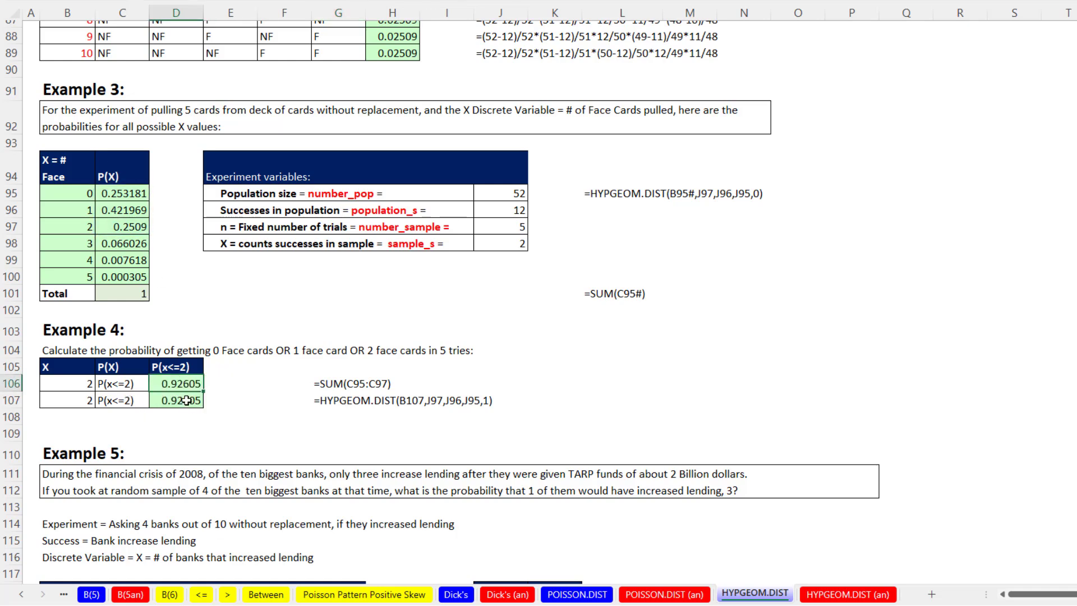
{"action": "double_click", "coordinate": [186, 400]}
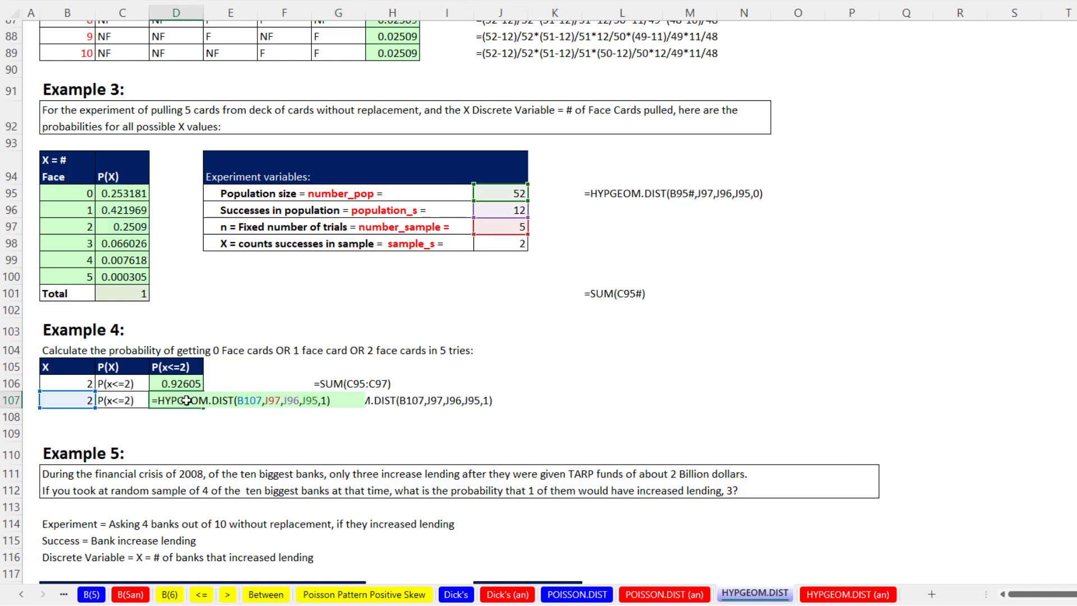
{"action": "left_click", "coordinate": [328, 402]}
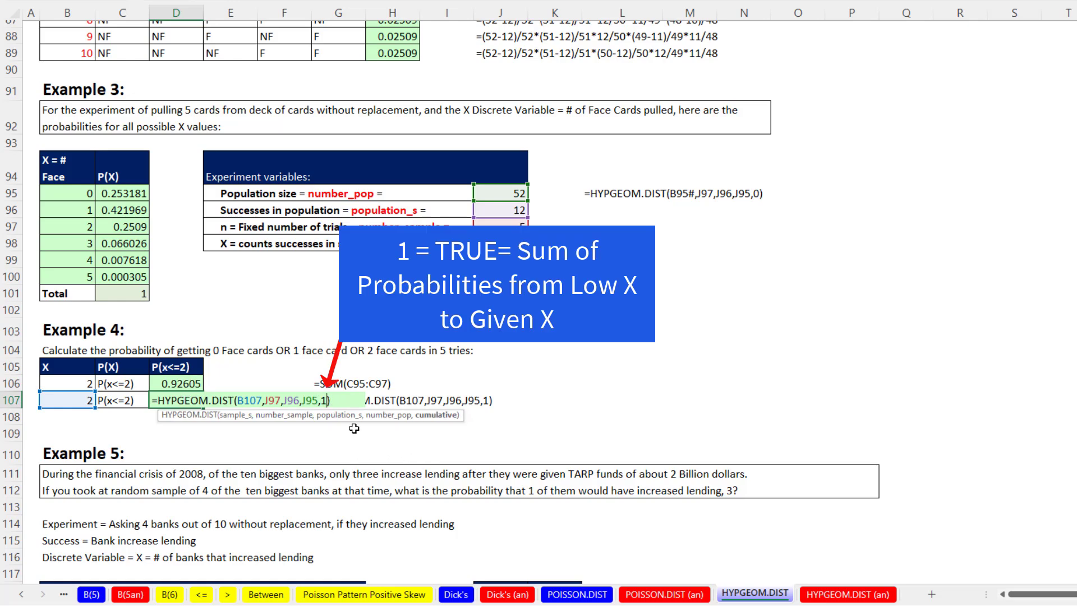